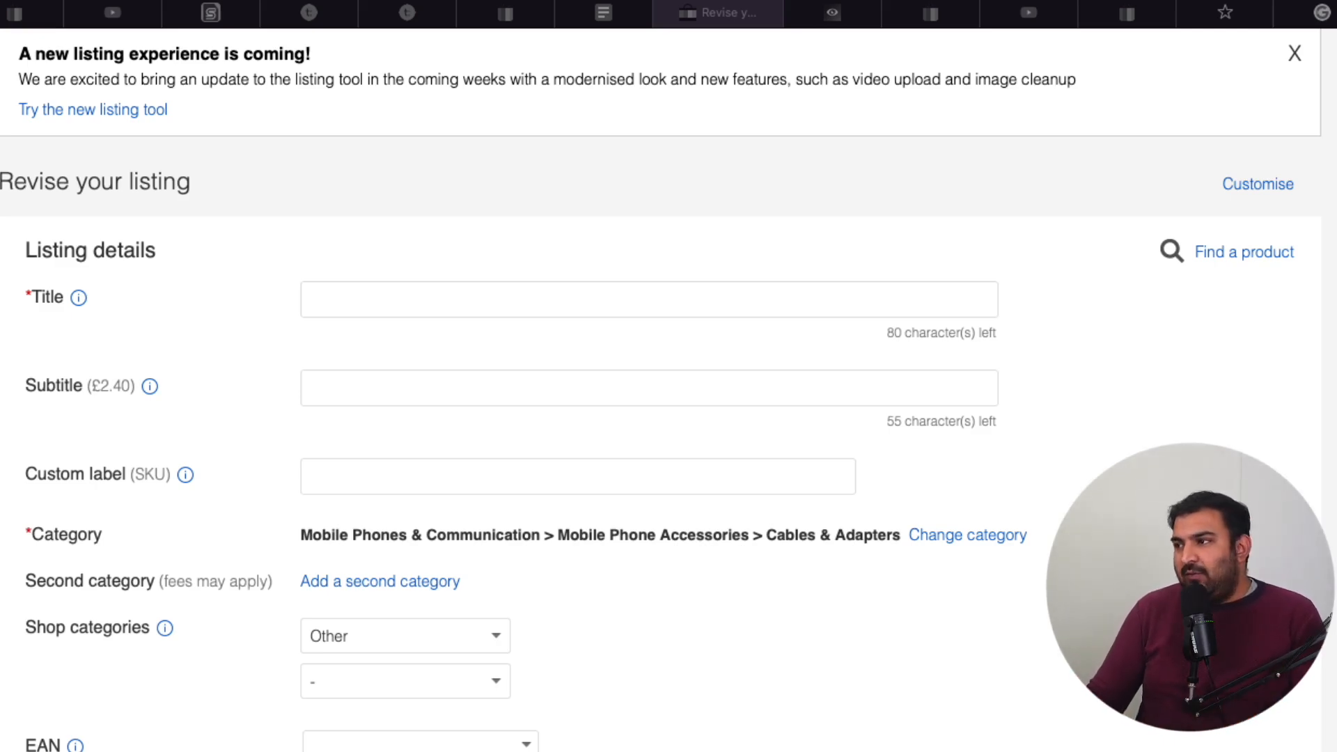
# Open eBay in a new browser tab and search all categories for "iphone cable"
pyautogui.press('super+t')
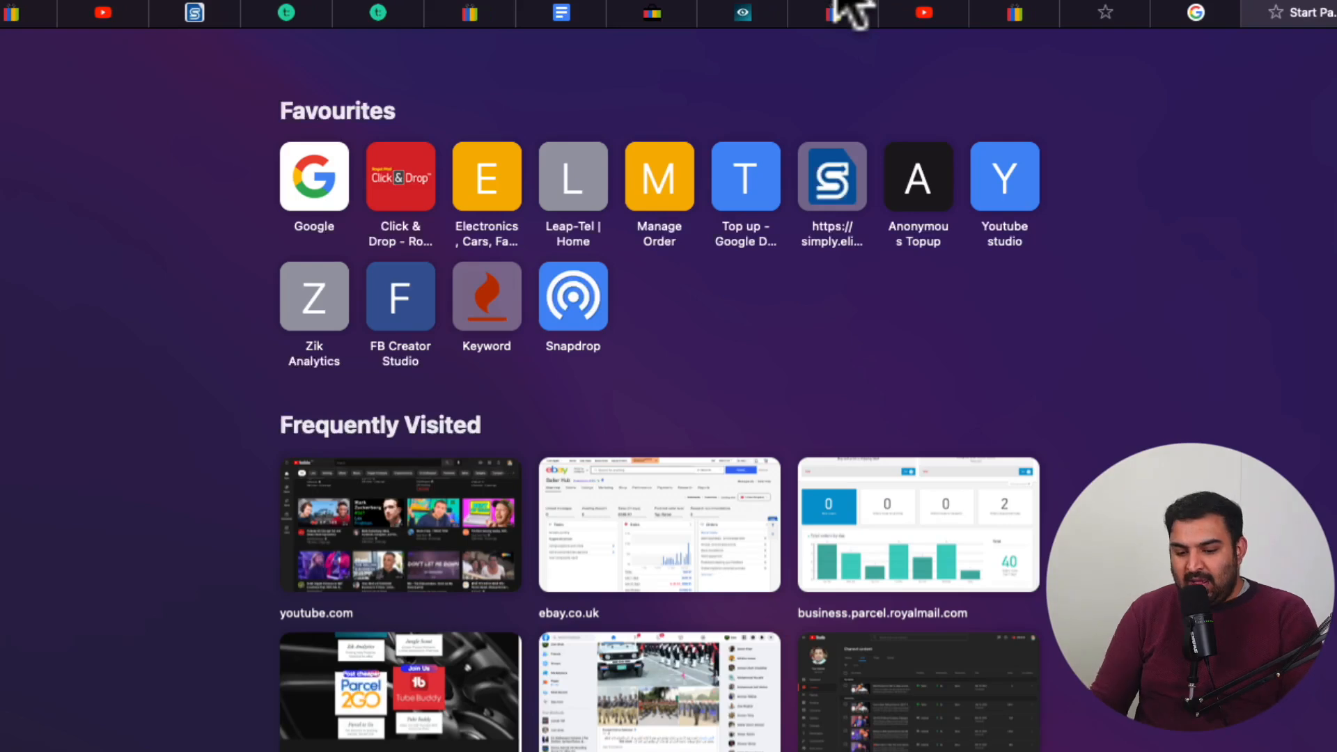
pyautogui.write('e')
pyautogui.press('Return')
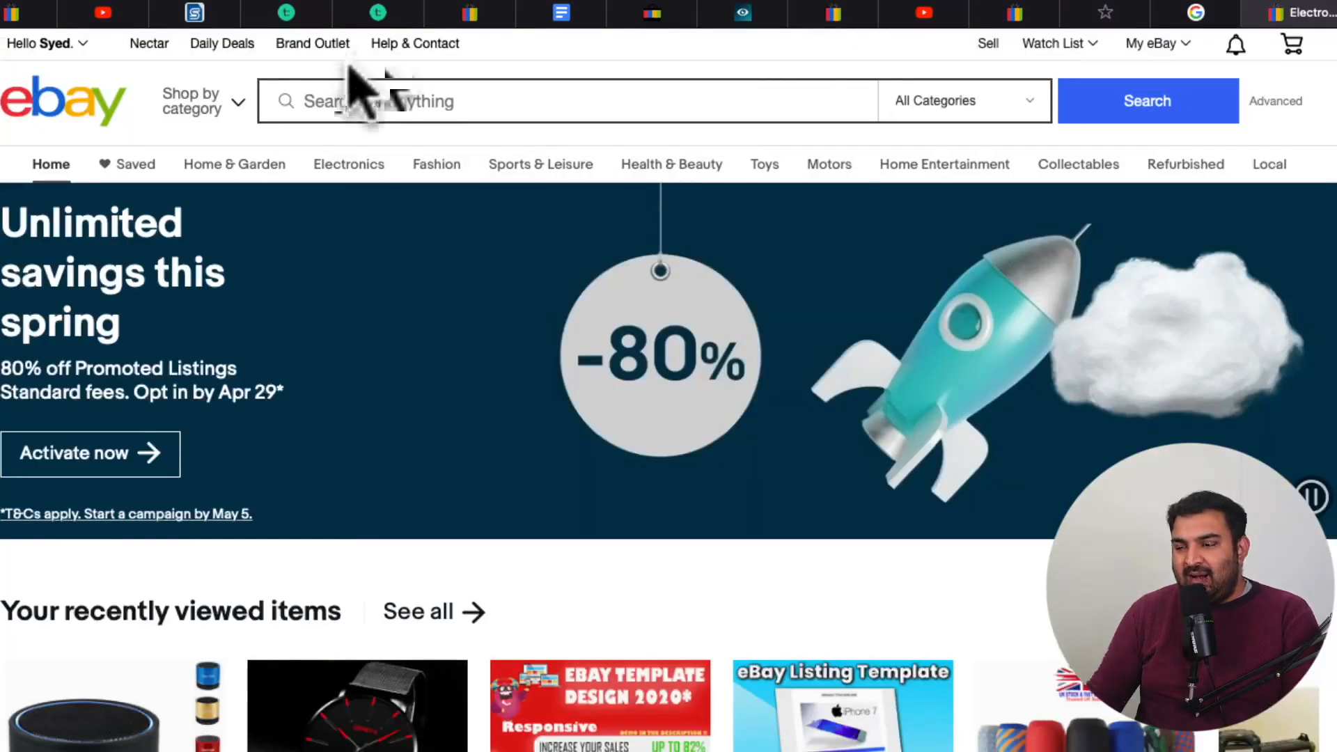
pyautogui.click(418, 105)
pyautogui.write('ip')
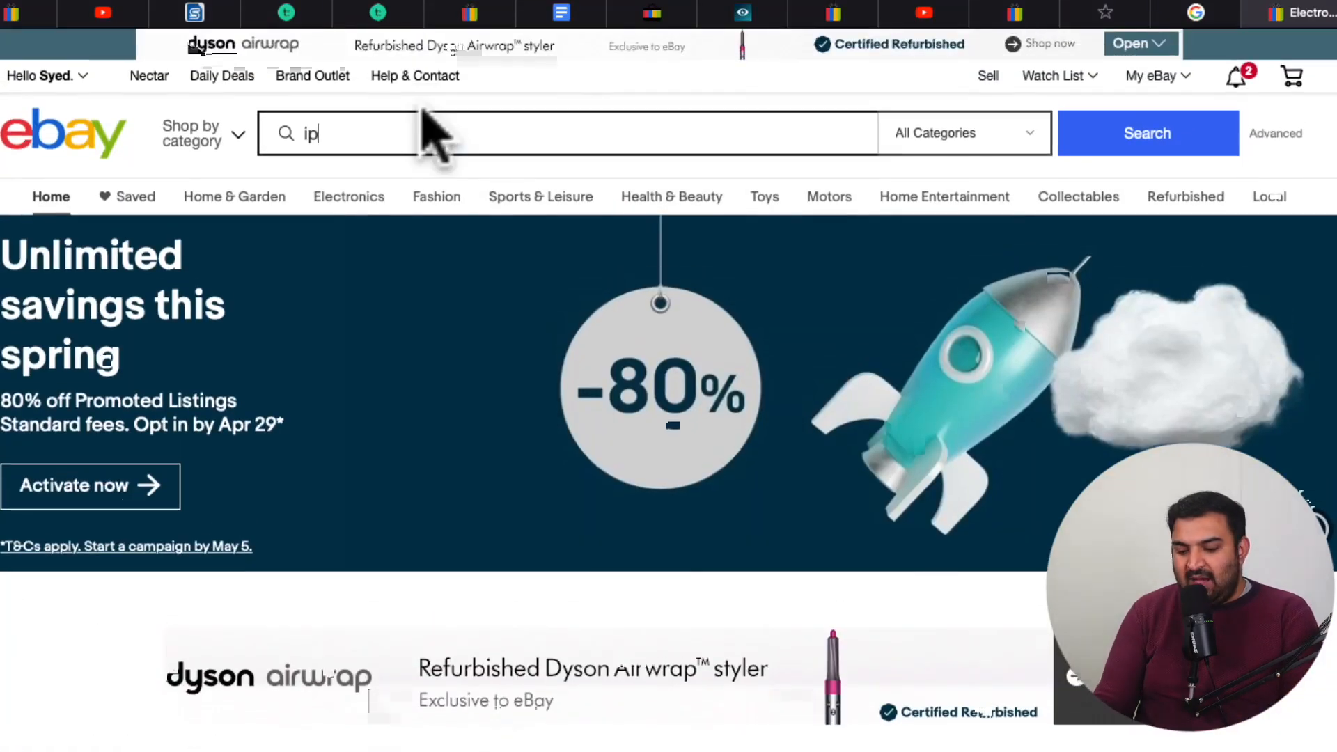
pyautogui.write('hone c')
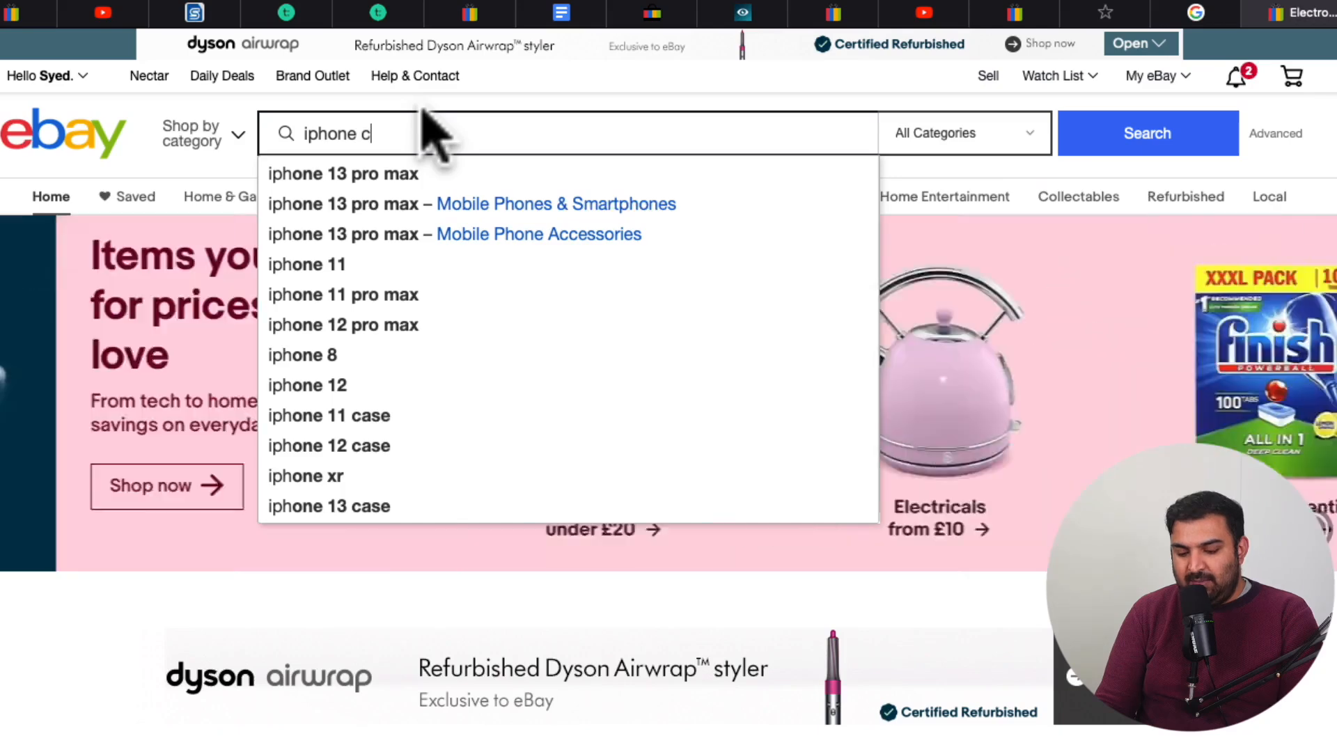
pyautogui.write('able')
pyautogui.press('Return')
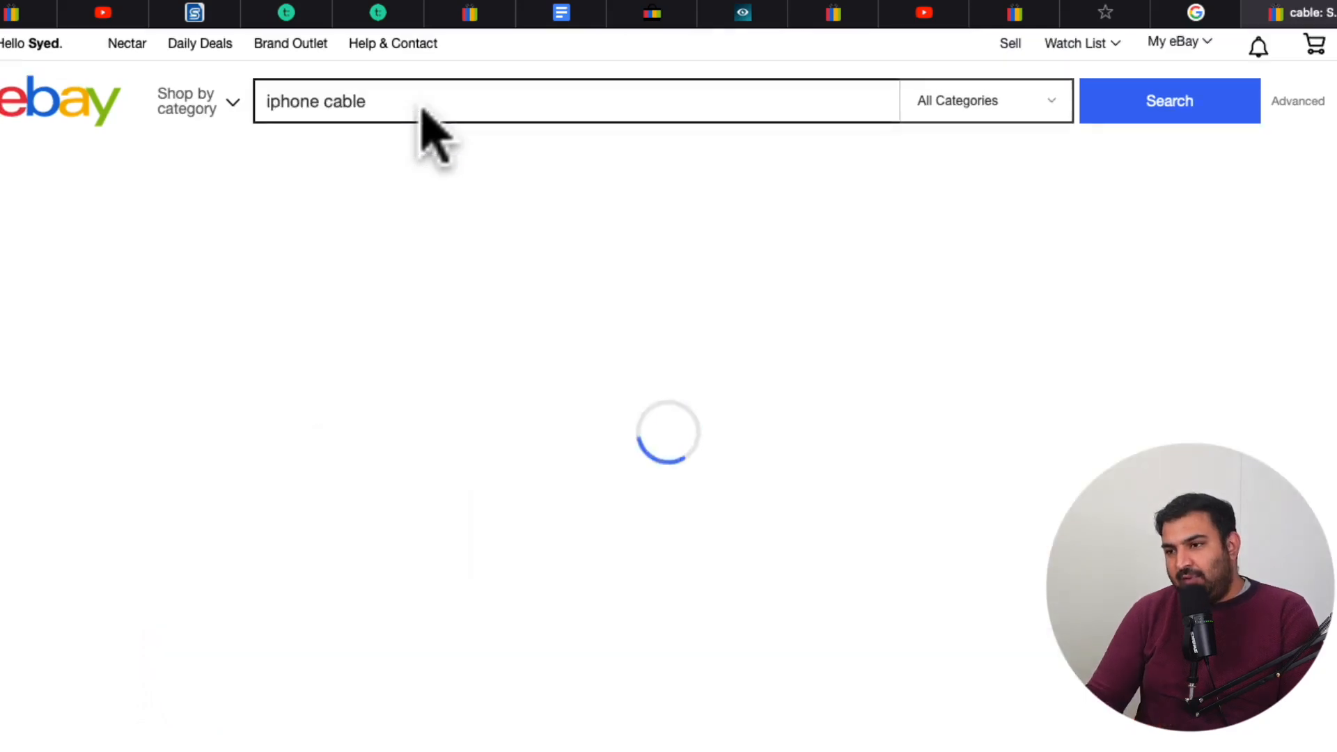
# Examine the titles, prices and postage costs of the iphone cable listings in the search results
pyautogui.scroll(-1, 1017, 235)
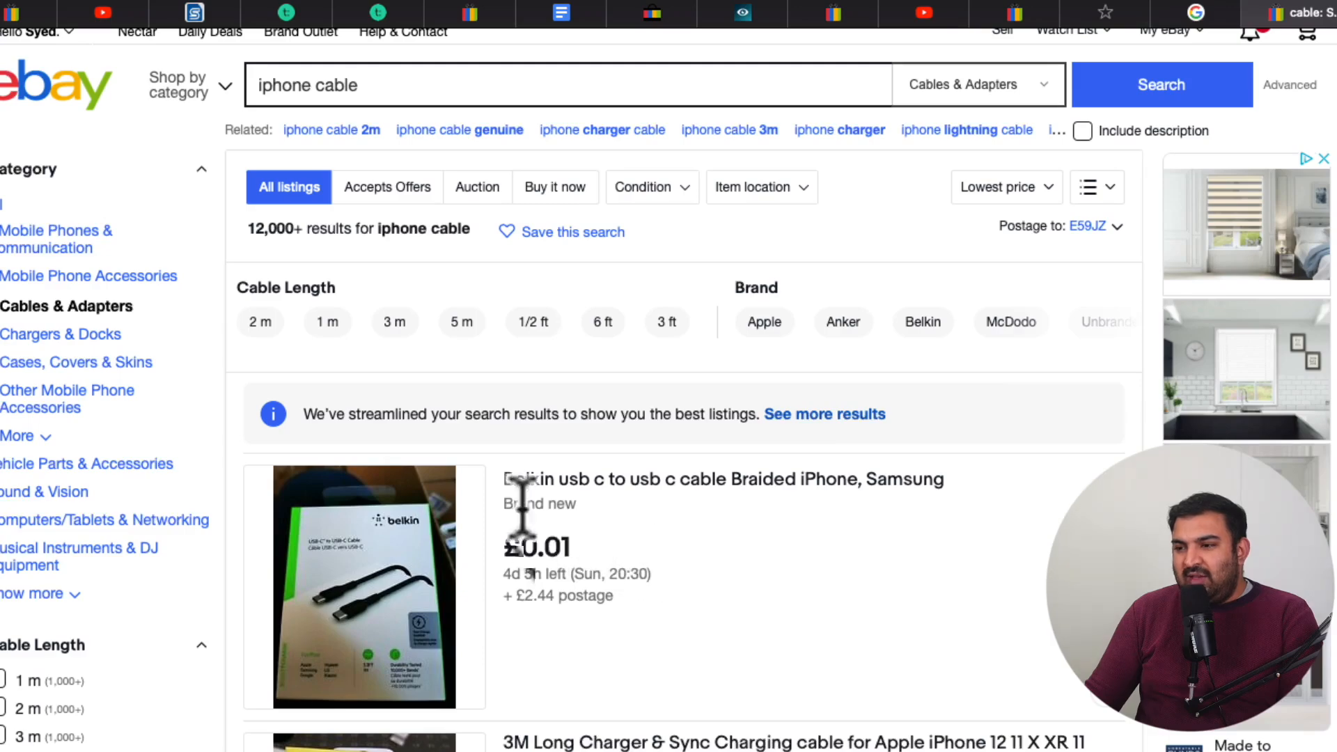
pyautogui.scroll(-4, 773, 473)
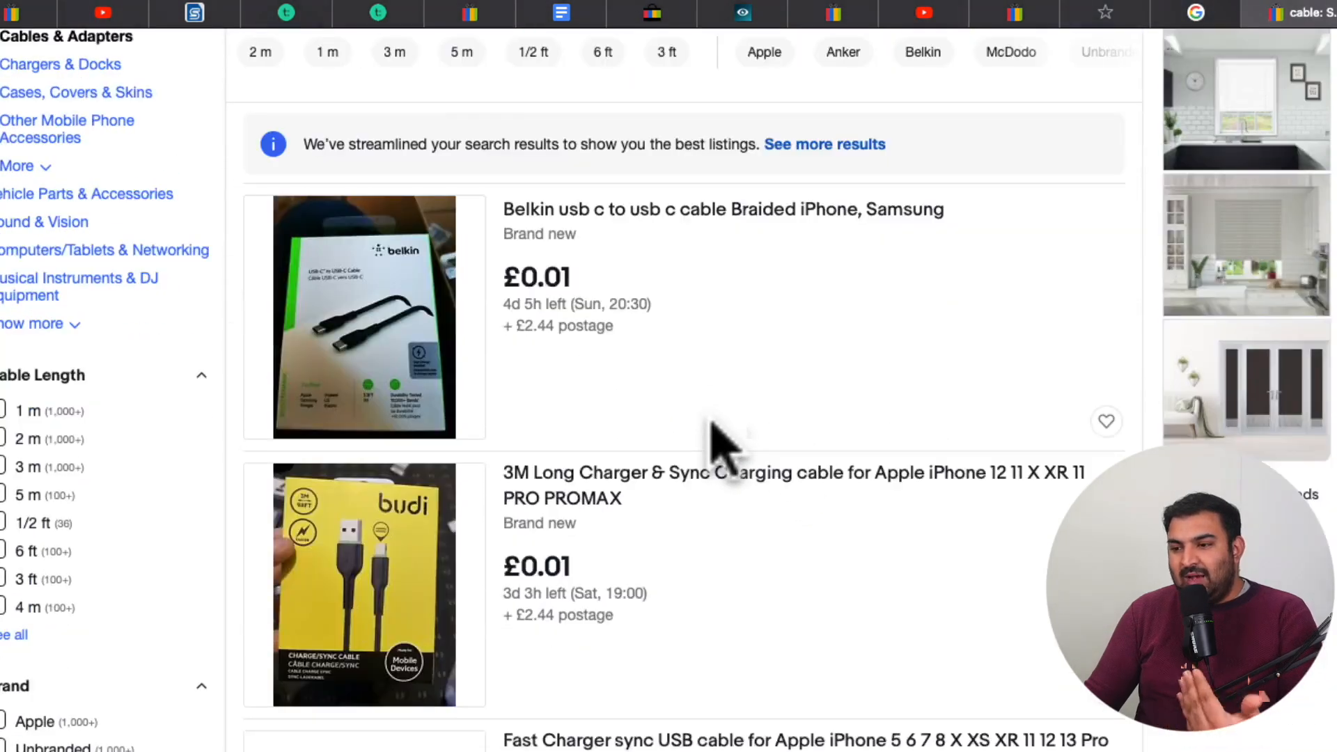
pyautogui.scroll(-5, 710, 433)
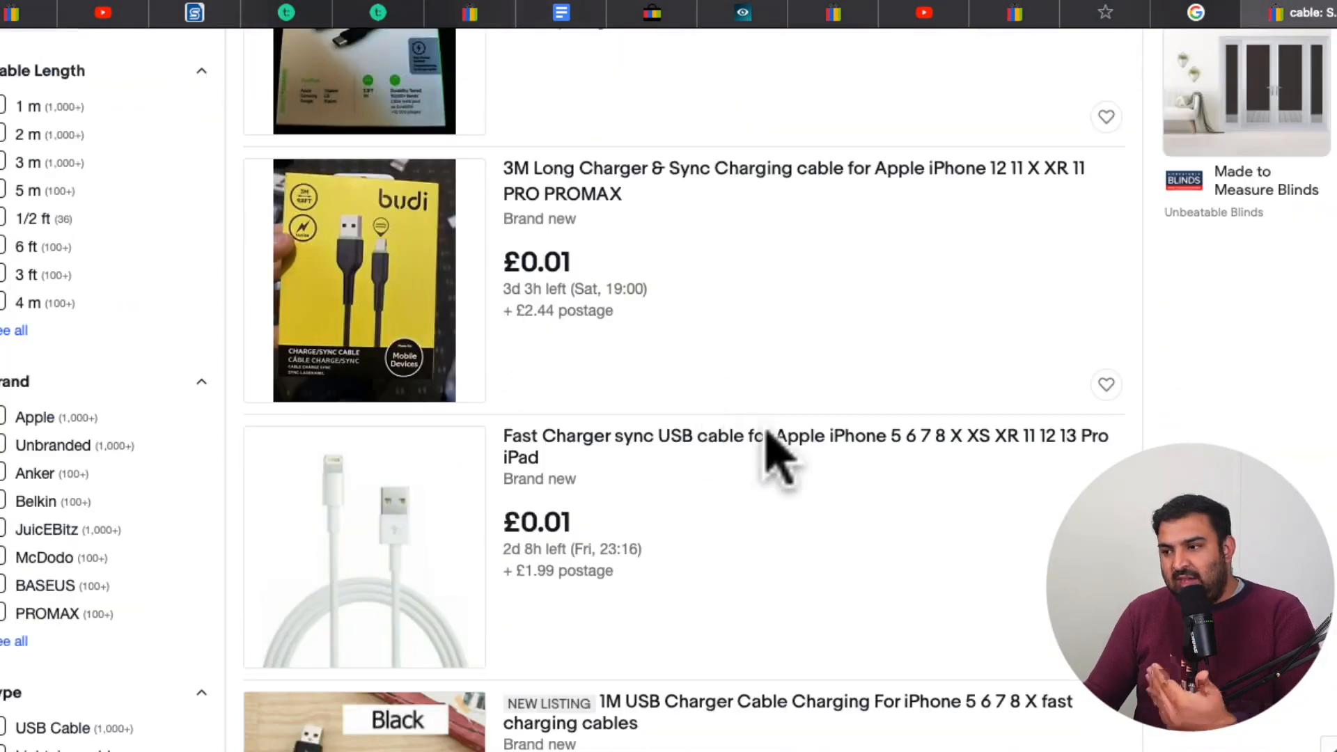
pyautogui.scroll(-1, 861, 465)
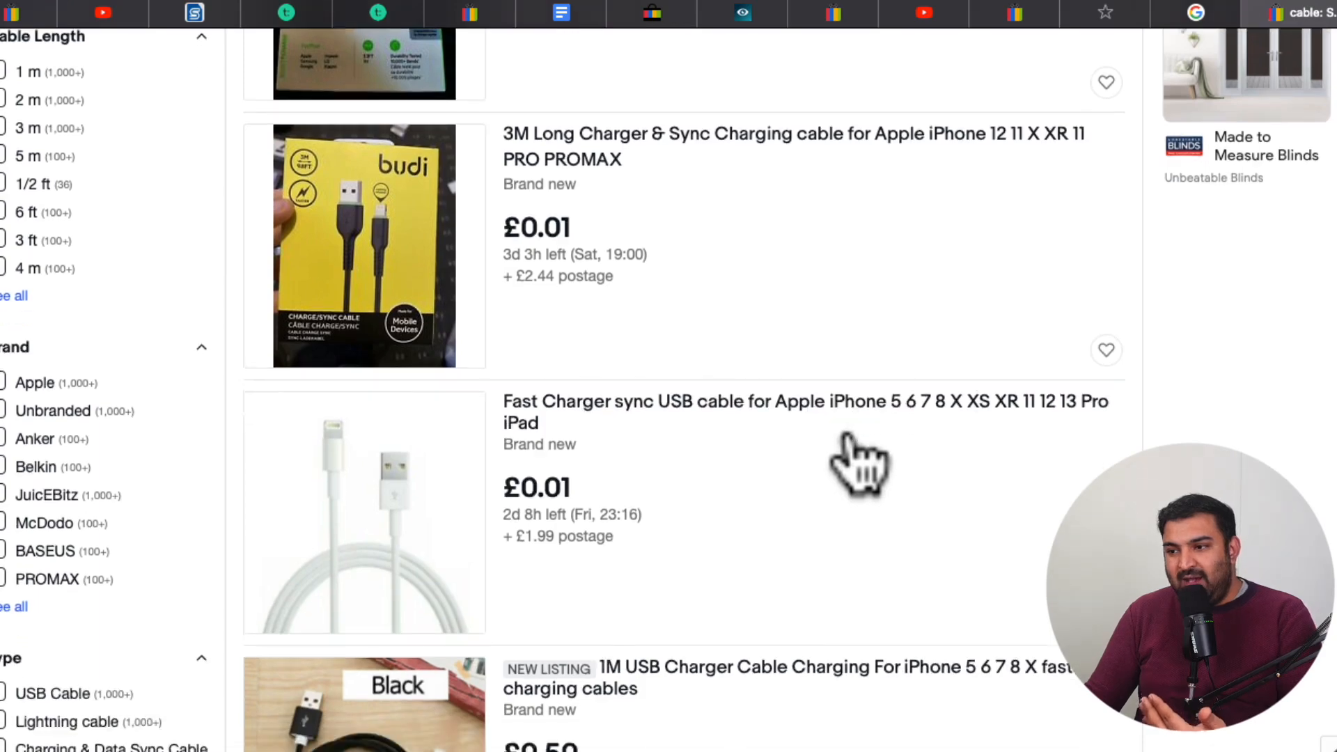
pyautogui.scroll(-3, 731, 431)
pyautogui.scroll(-3, 729, 418)
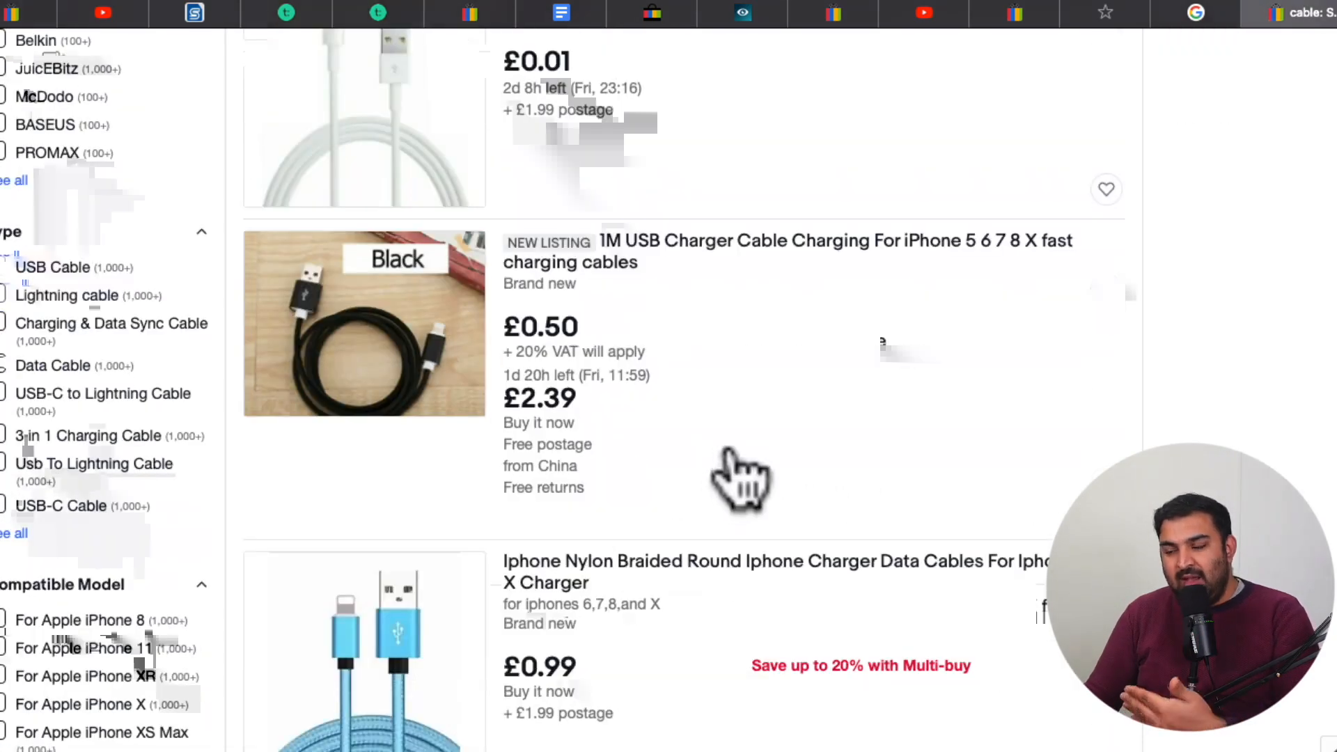
pyautogui.scroll(-3, 724, 460)
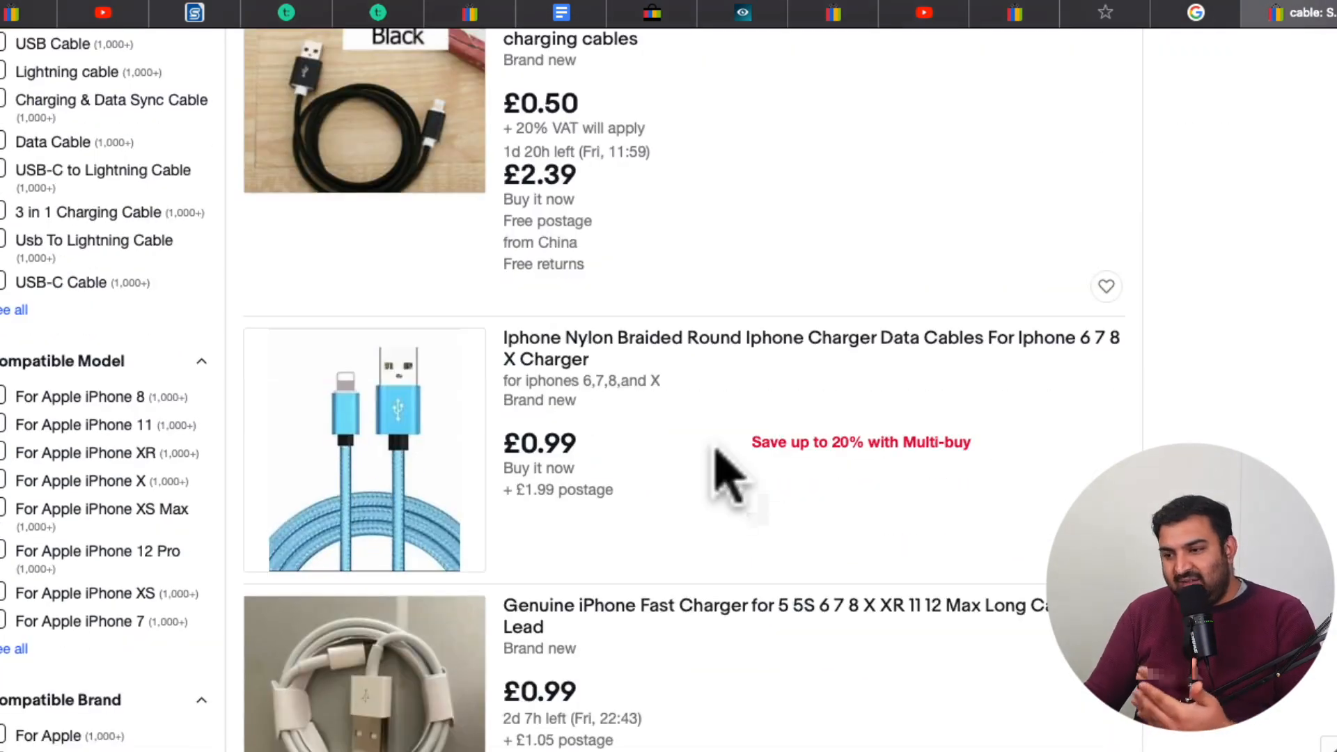
pyautogui.scroll(-5, 717, 451)
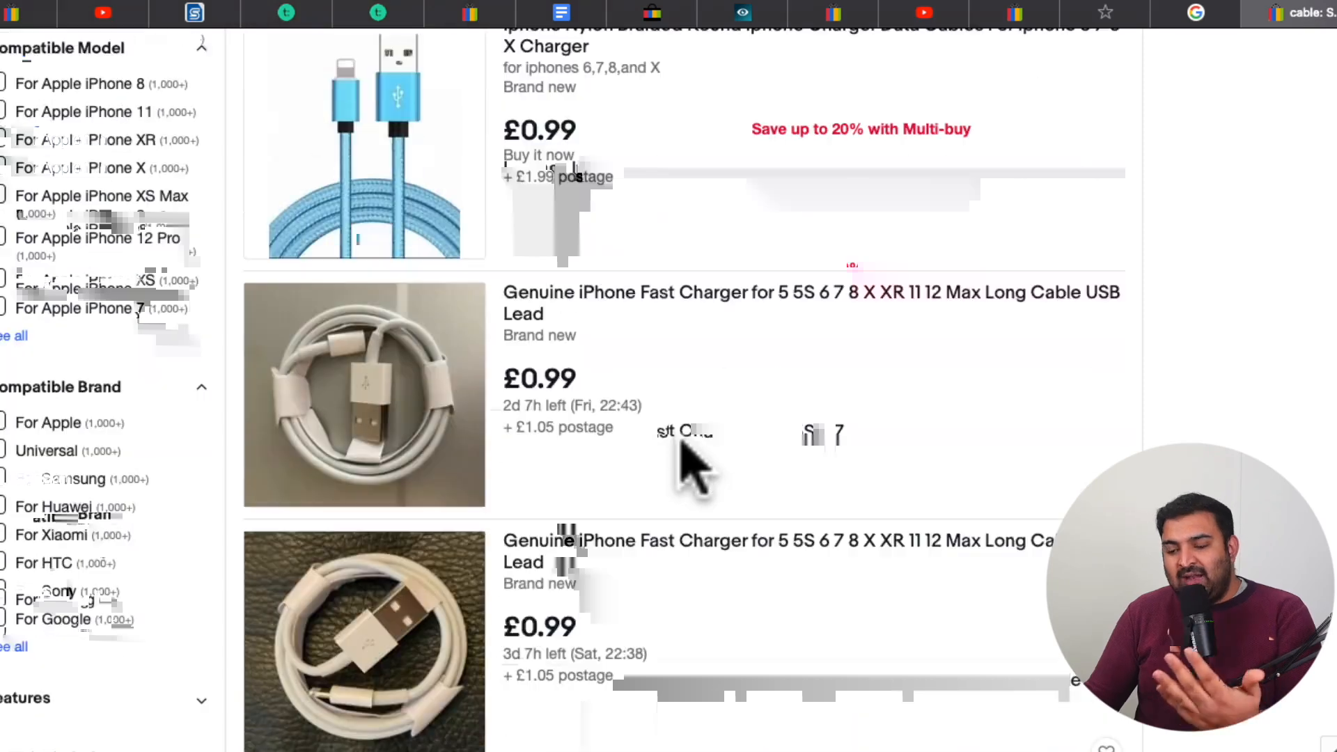
pyautogui.scroll(-6, 668, 438)
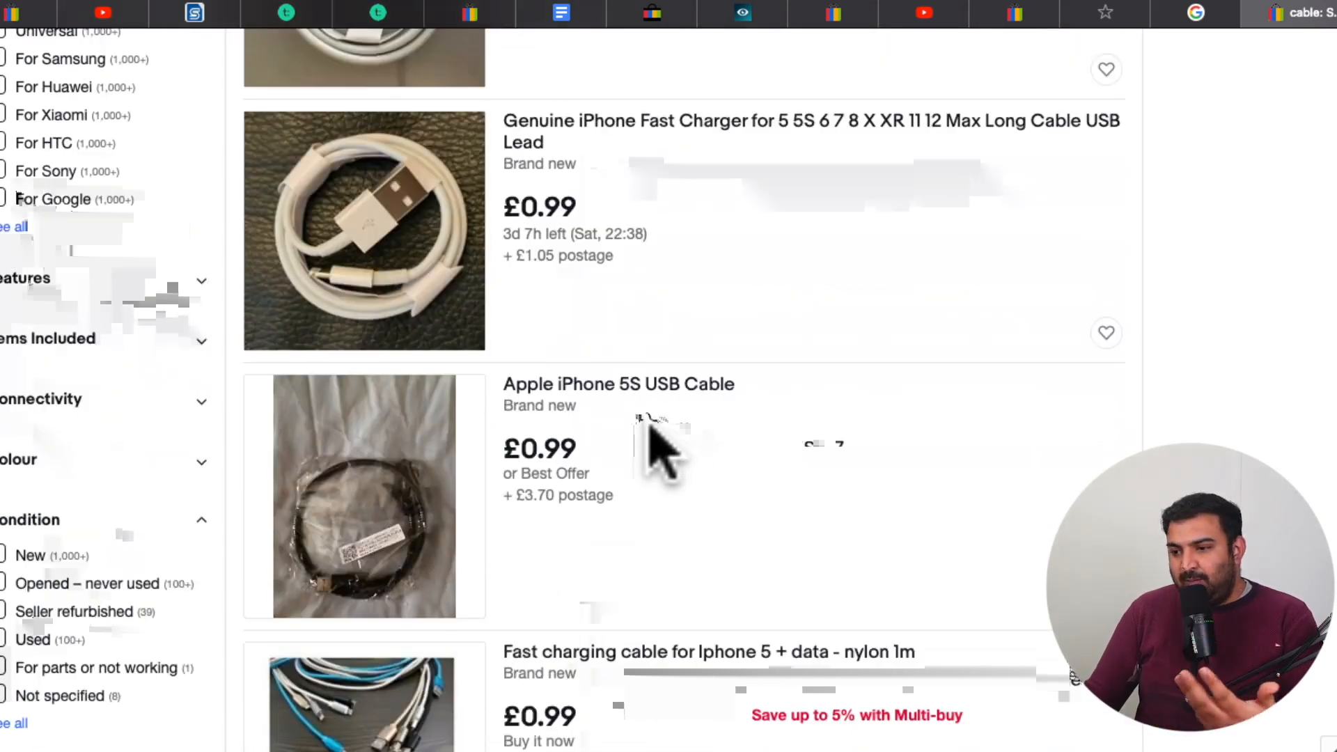
pyautogui.scroll(-1, 655, 435)
pyautogui.scroll(-2, 672, 417)
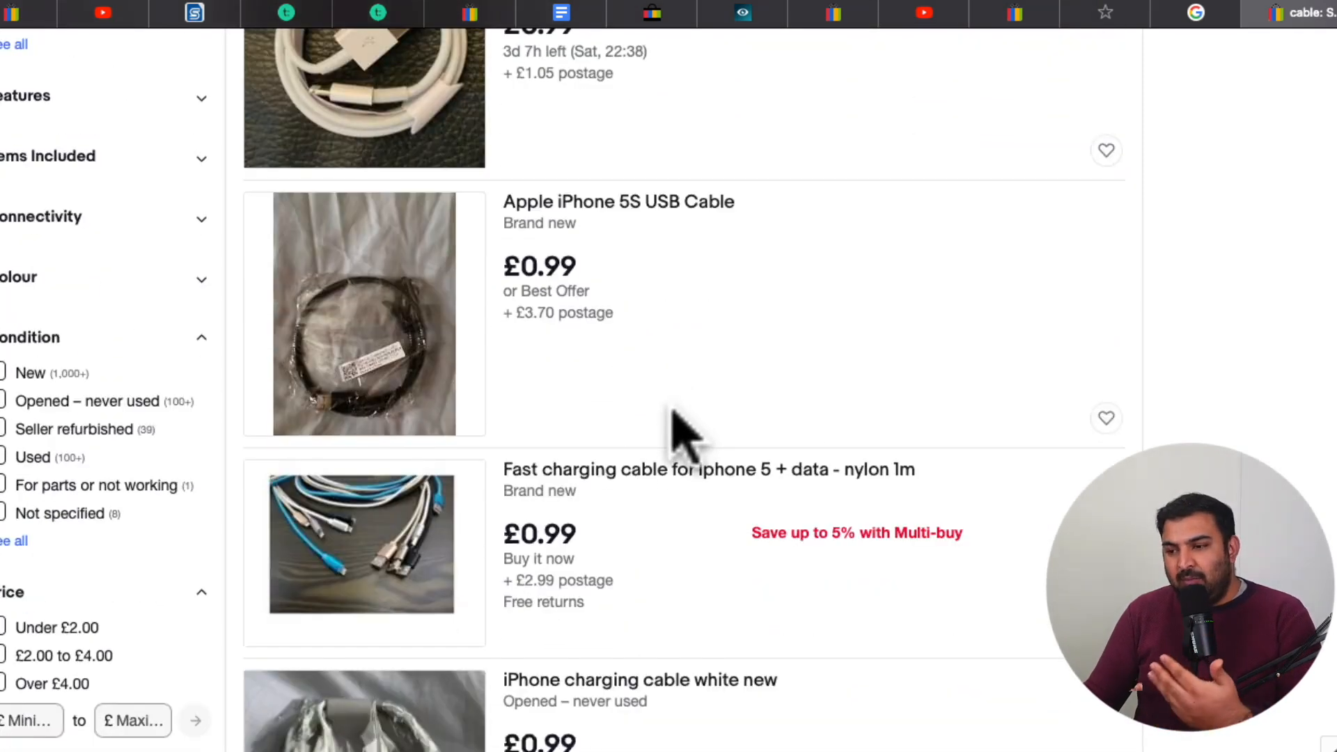
pyautogui.scroll(-2, 670, 421)
pyautogui.scroll(-5, 668, 418)
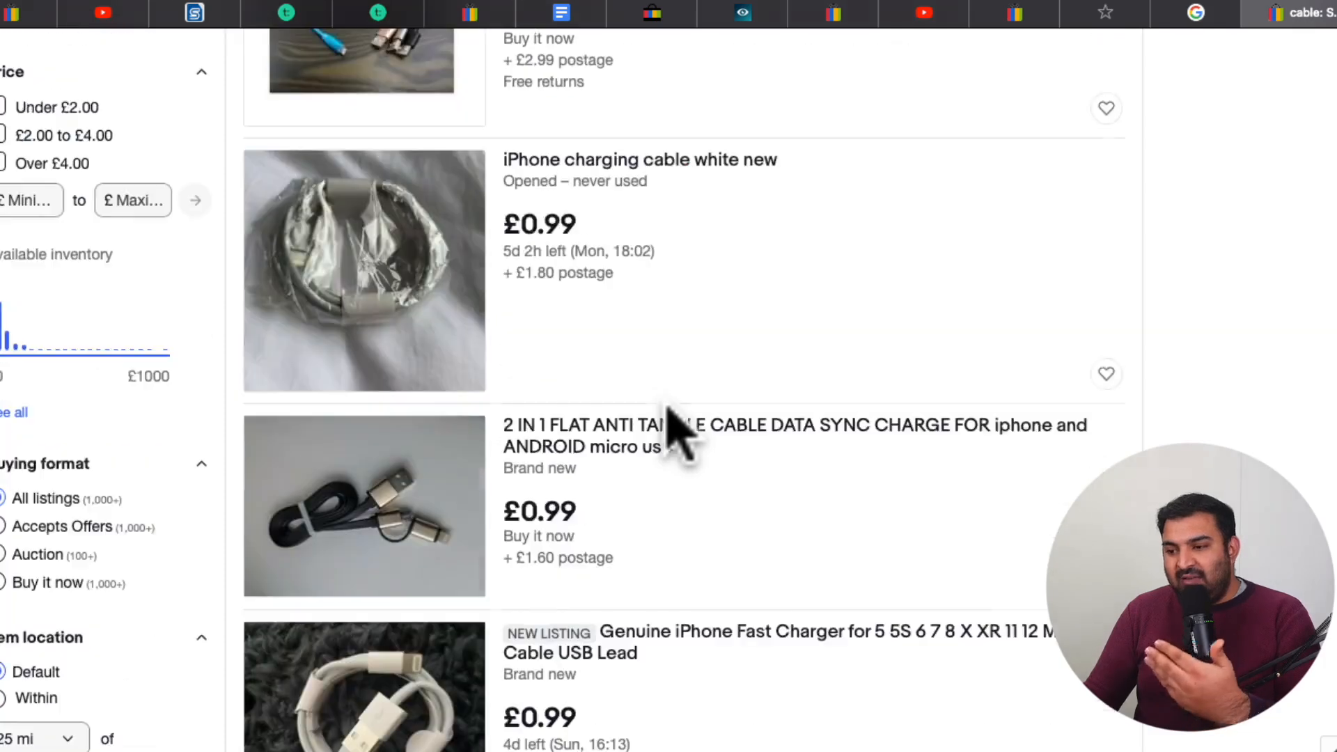
pyautogui.scroll(20, 668, 417)
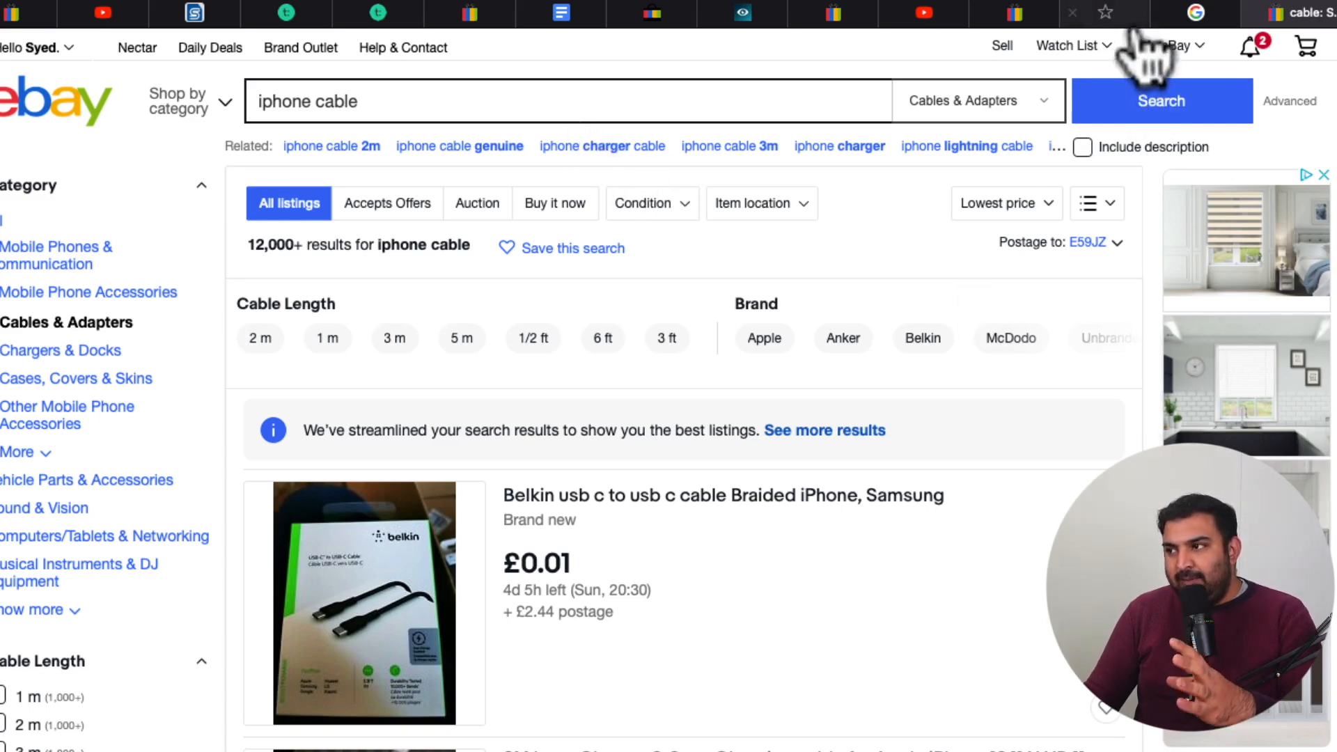
# Switch to Zik Analytics and open its title builder
pyautogui.click(746, 14)
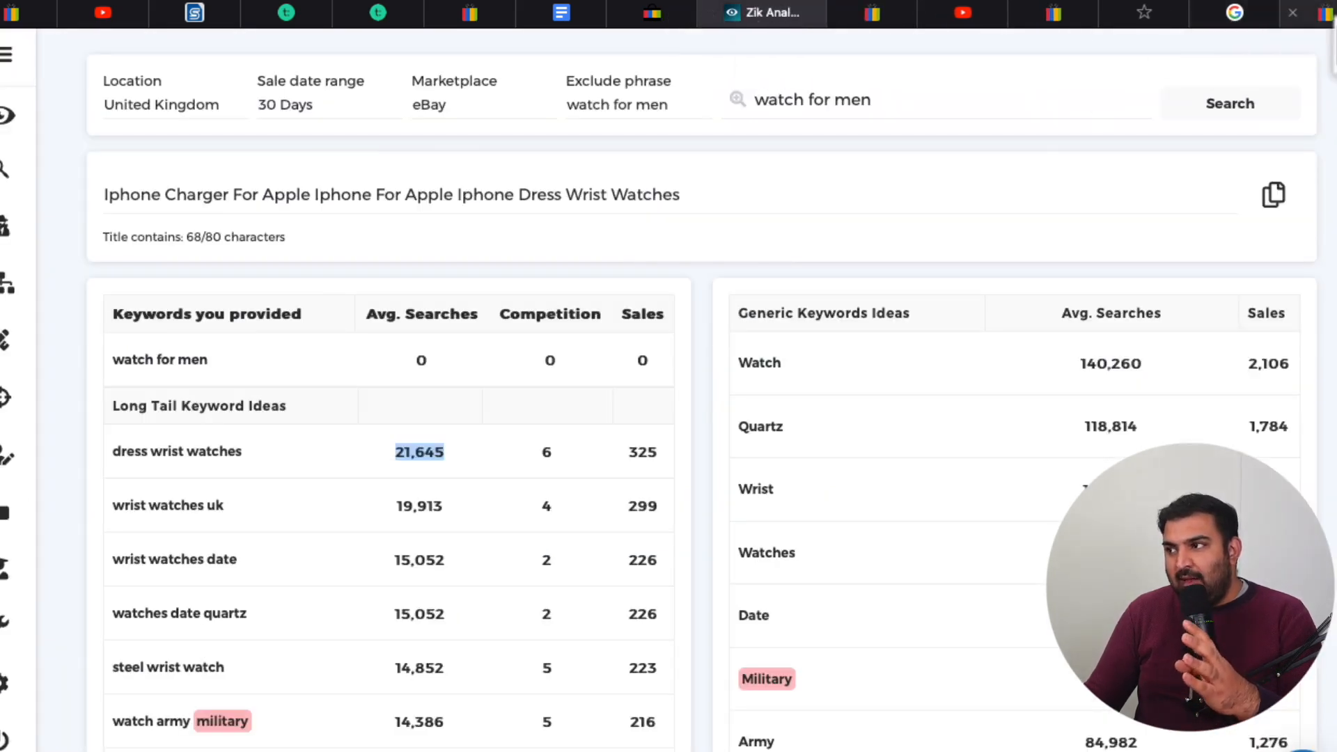
pyautogui.click(1312, 14)
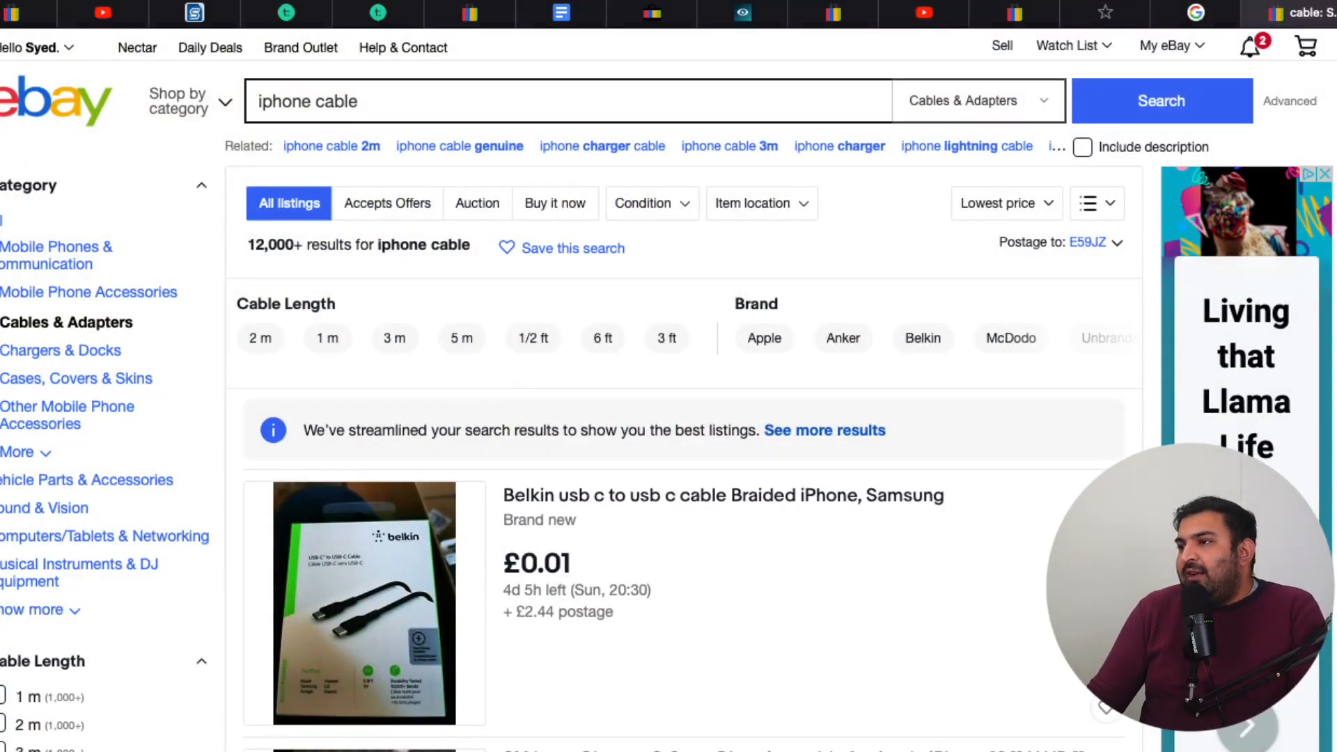
pyautogui.click(755, 15)
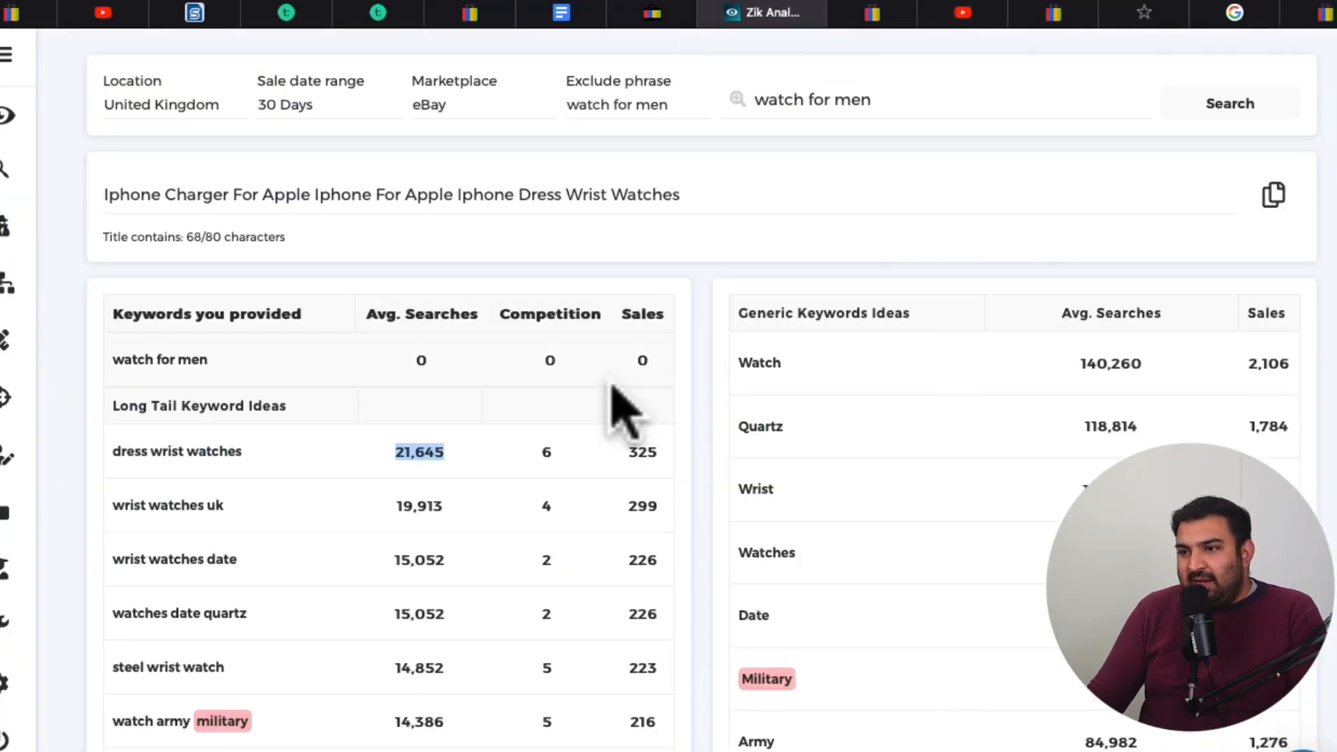
pyautogui.scroll(-4, 1207, 324)
pyautogui.scroll(4, 1207, 344)
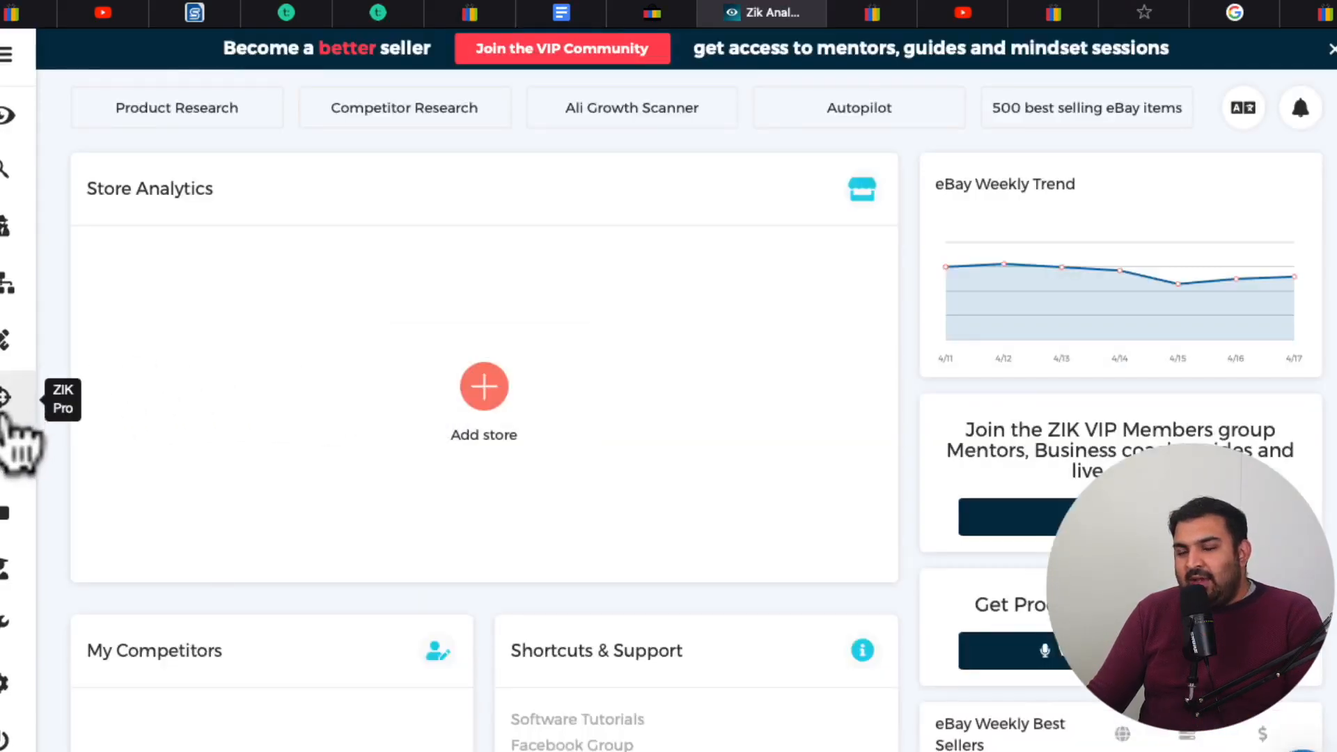
pyautogui.click(6, 341)
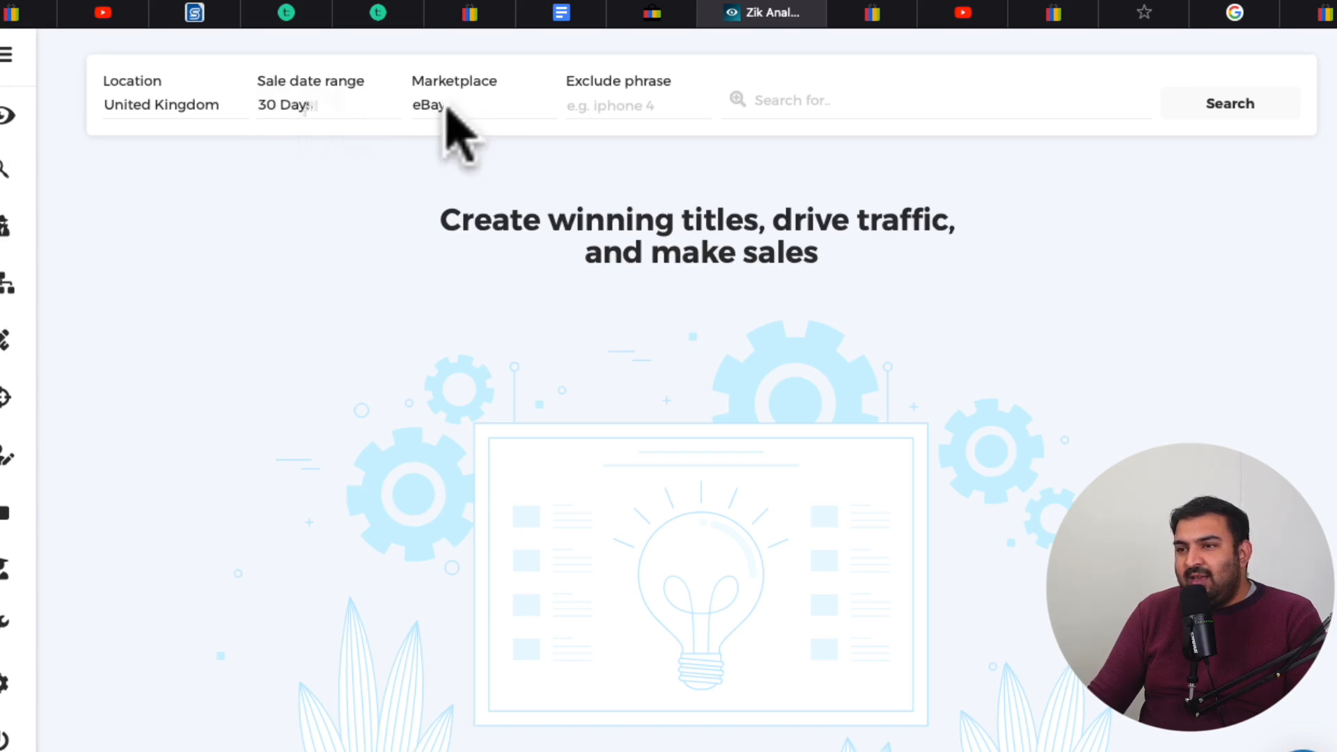
# Enter "iPhone cable" as both the exclude phrase and the search phrase, and run the keyword search
pyautogui.click(636, 105)
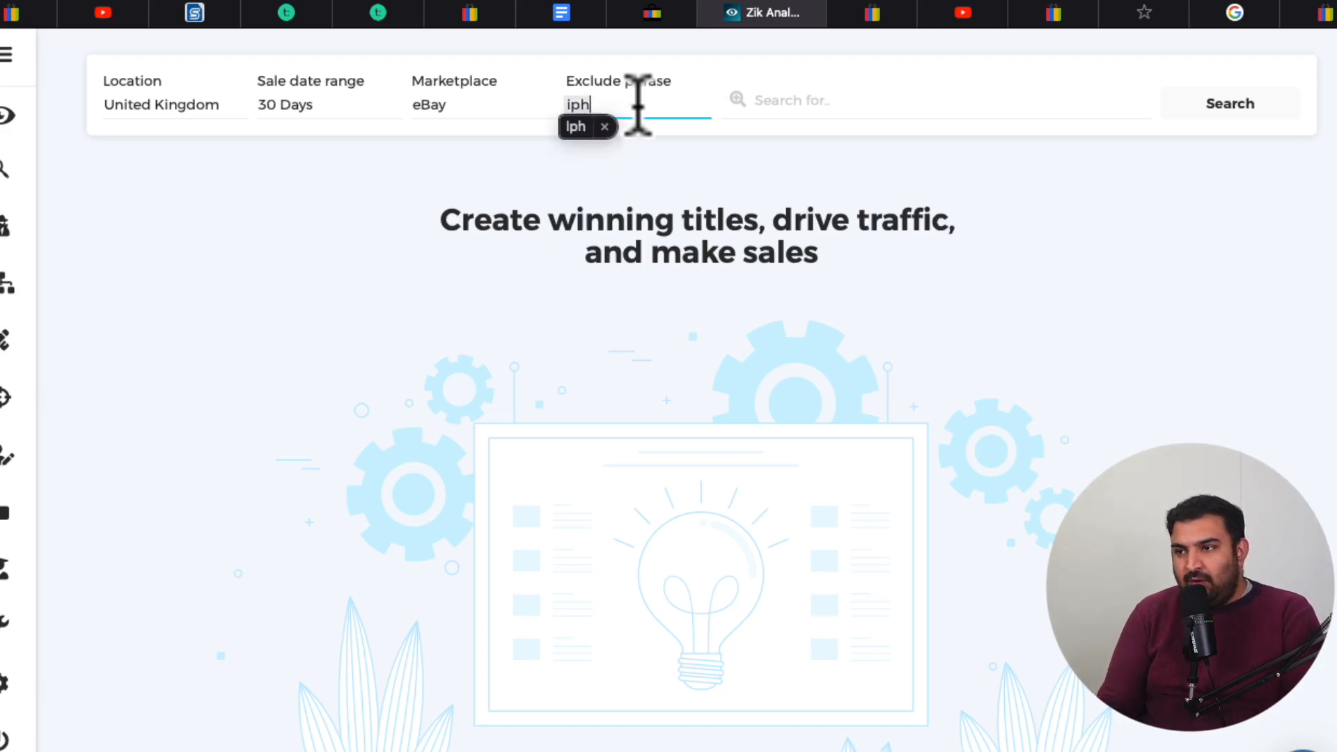
pyautogui.write('e')
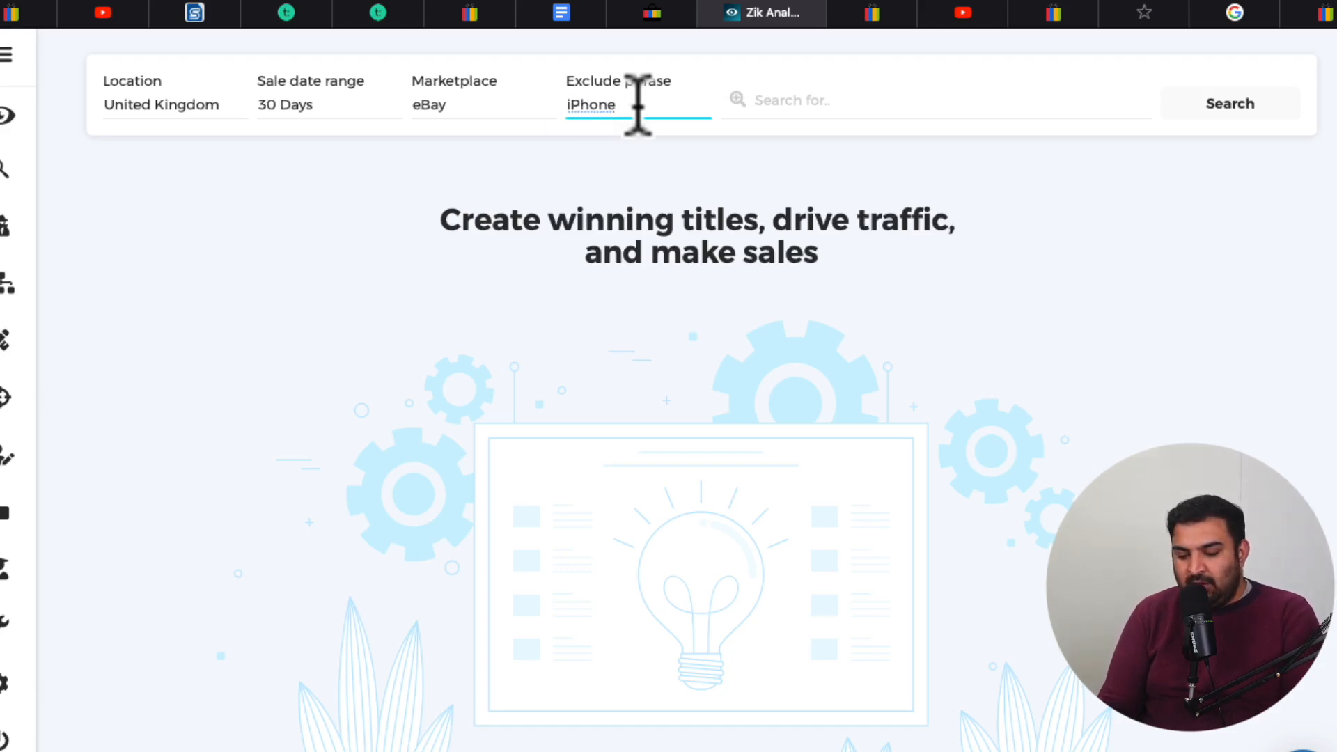
pyautogui.moveTo(670, 108); pyautogui.dragTo(449, 82)
pyautogui.hotkey('ctrl', 'c')
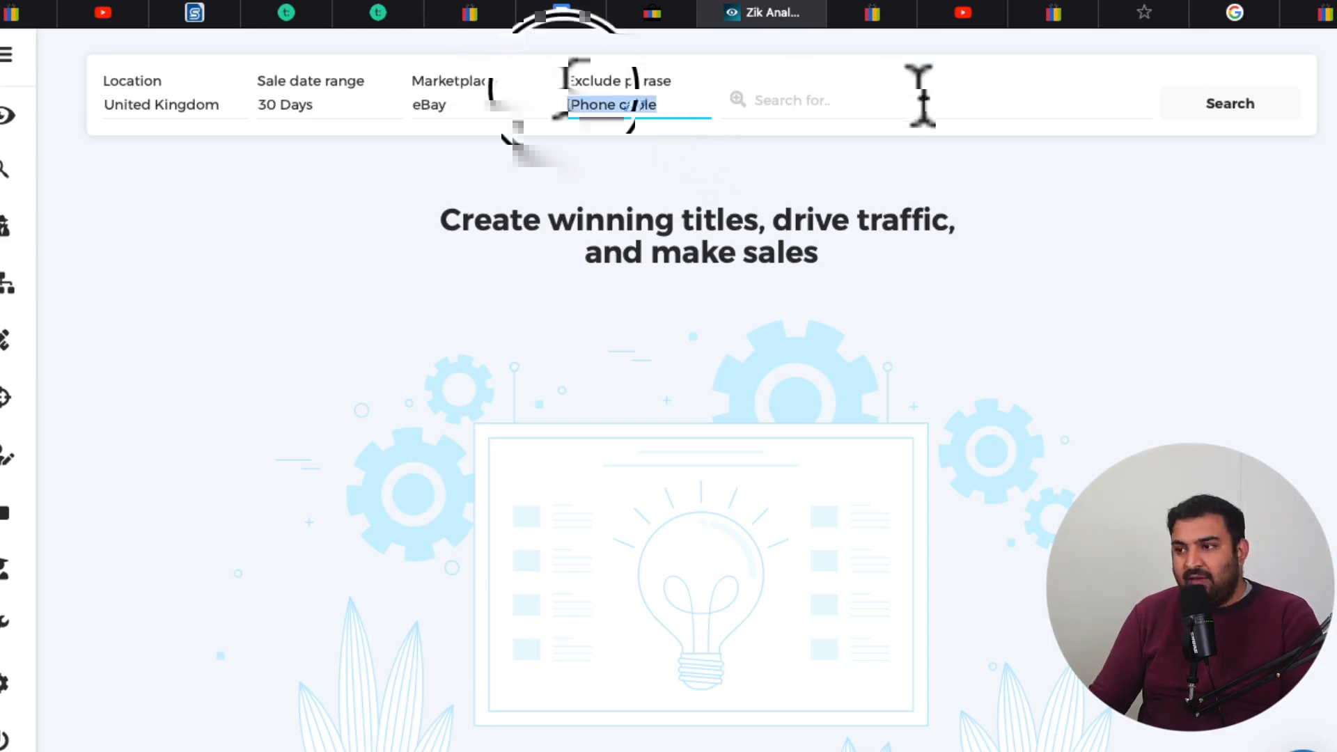
pyautogui.click(921, 97)
pyautogui.hotkey('ctrl', 'v')
pyautogui.click(1230, 103)
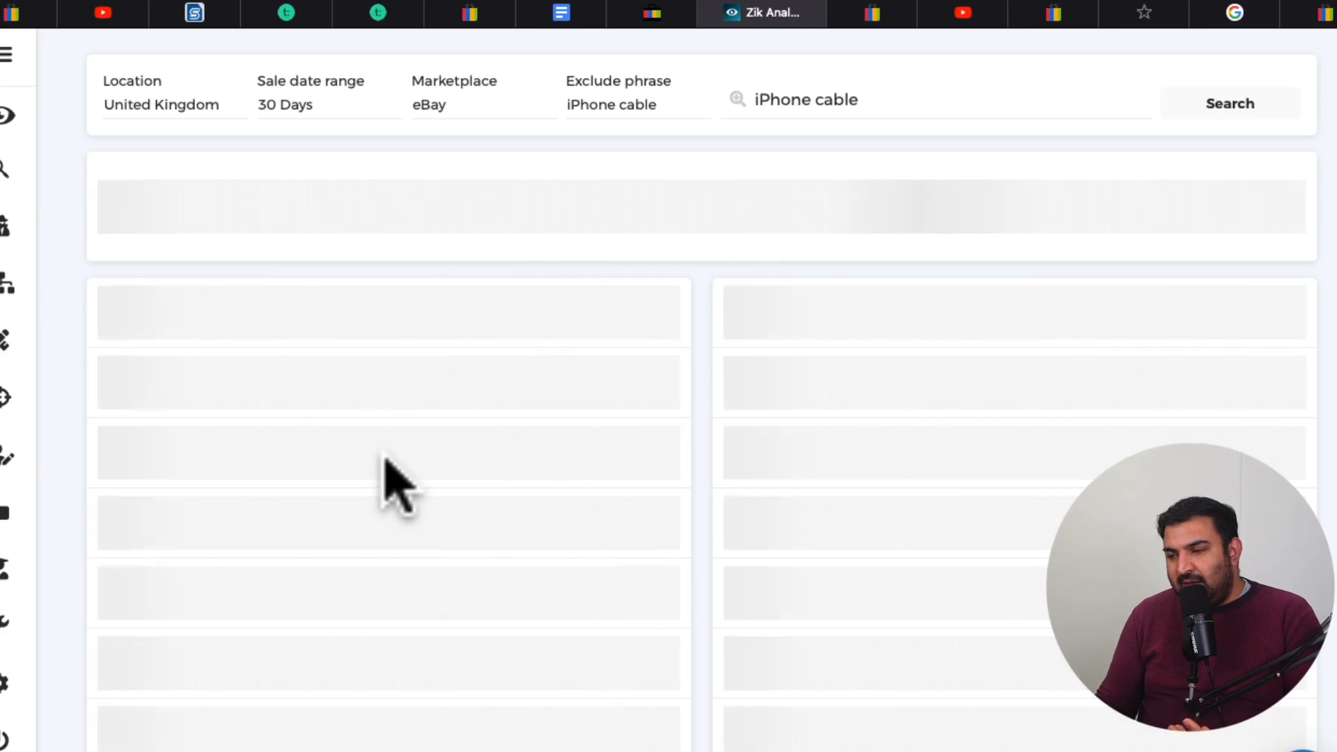
# Examine the average searches of the long tail keyword ideas, comparing "for apple iphone" with "usb cable for"
pyautogui.scroll(-1, 385, 460)
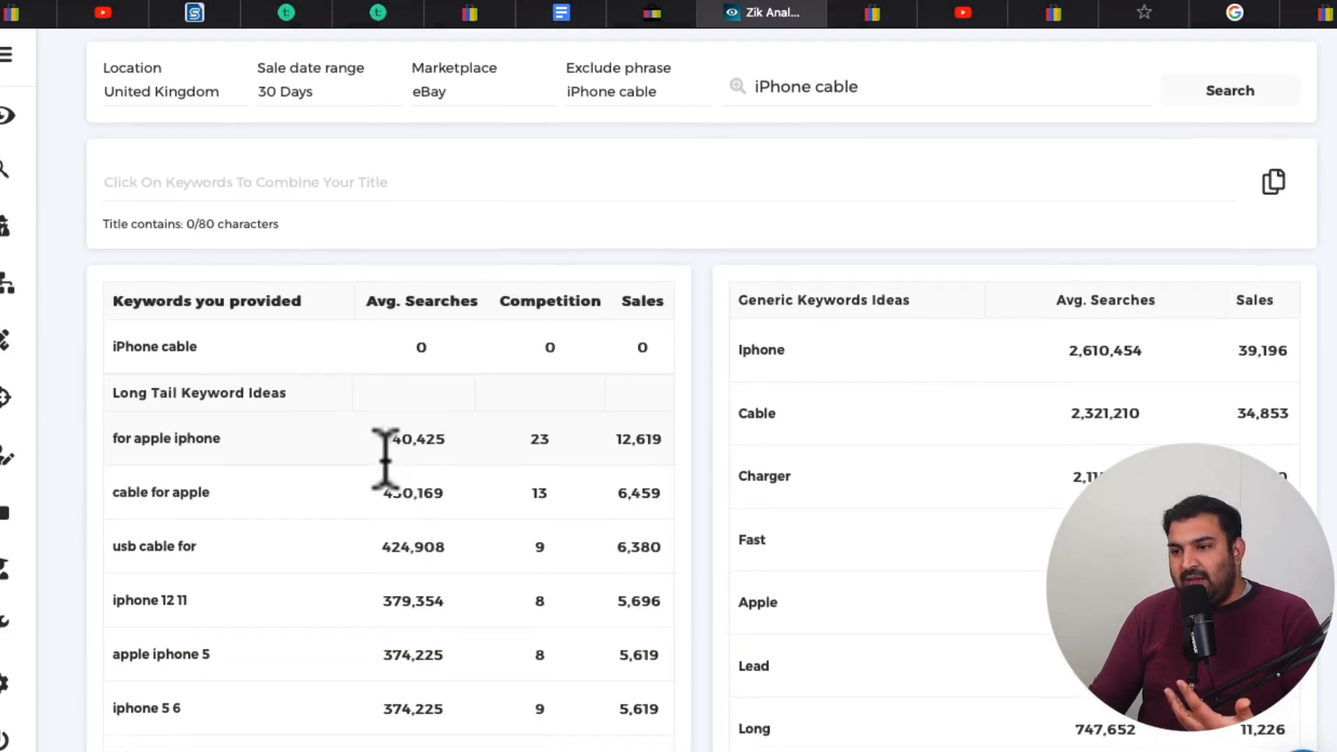
pyautogui.scroll(-3, 387, 477)
pyautogui.scroll(-5, 381, 461)
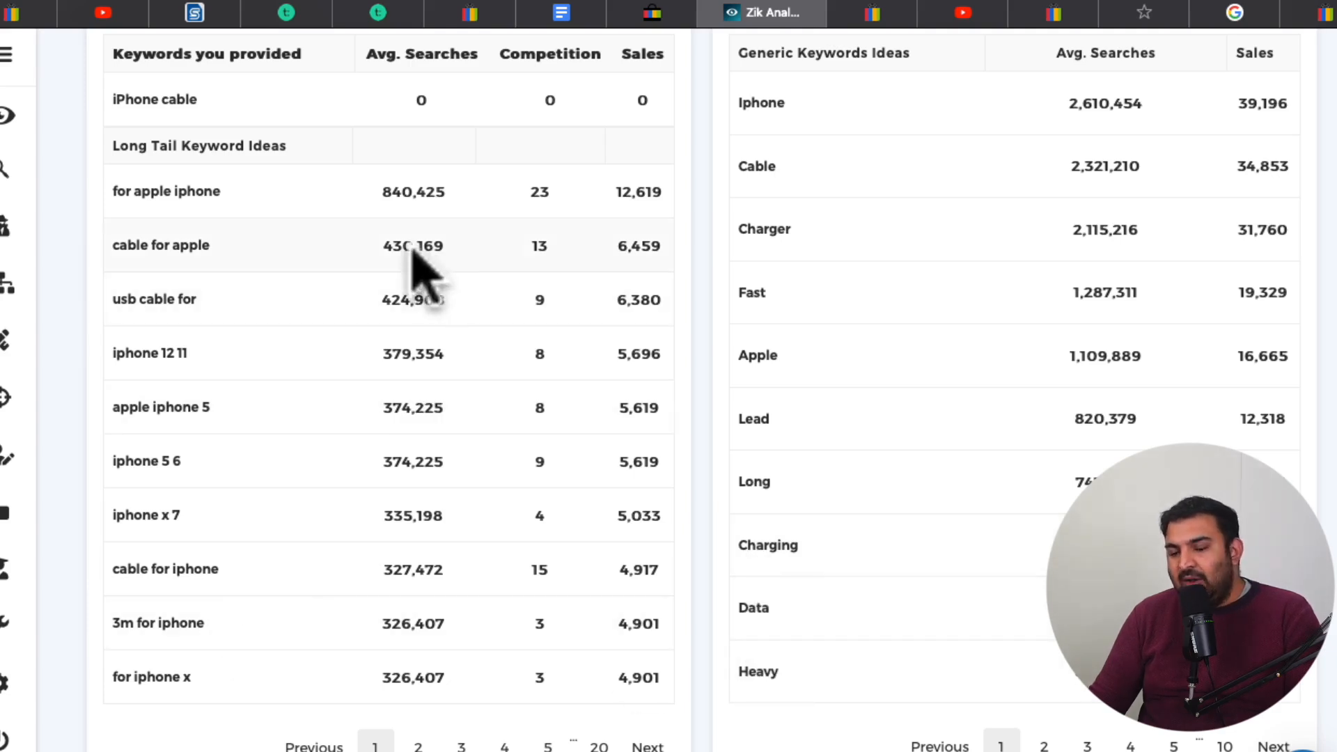
pyautogui.scroll(1, 836, 591)
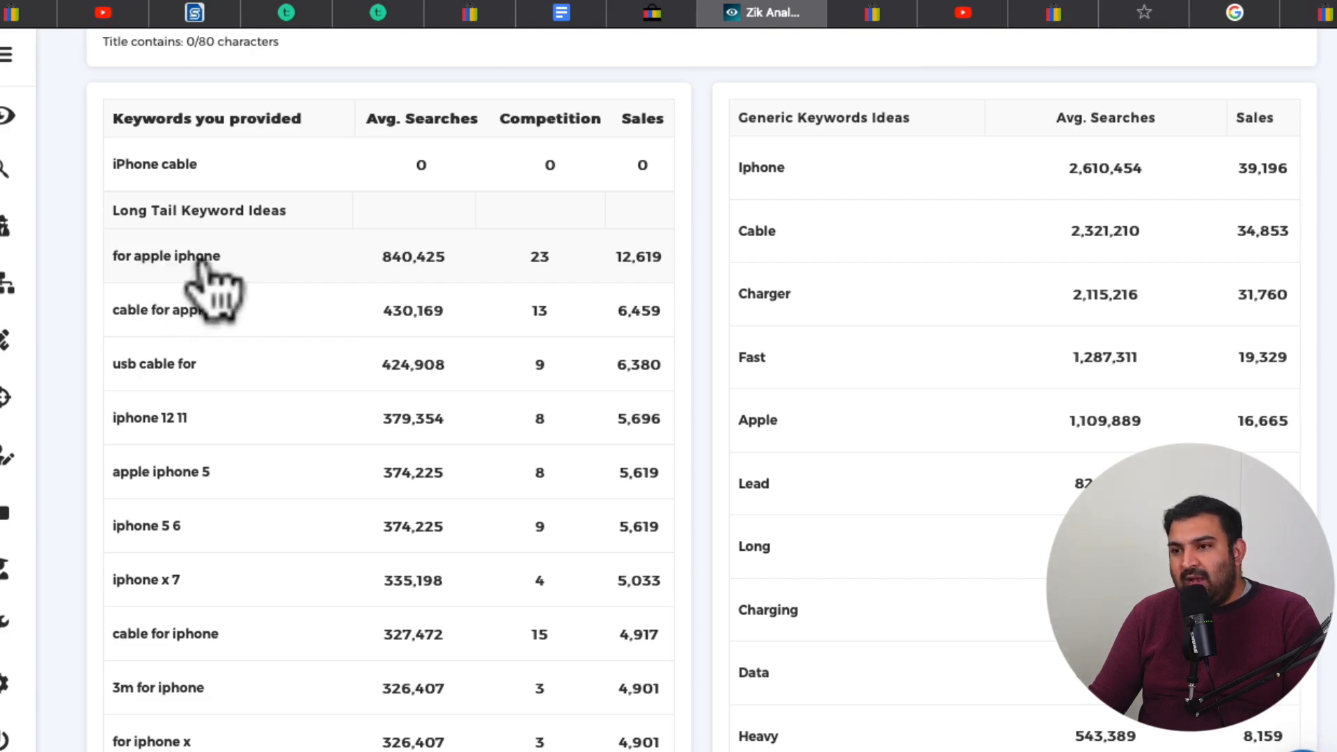
pyautogui.moveTo(452, 254); pyautogui.dragTo(385, 256)
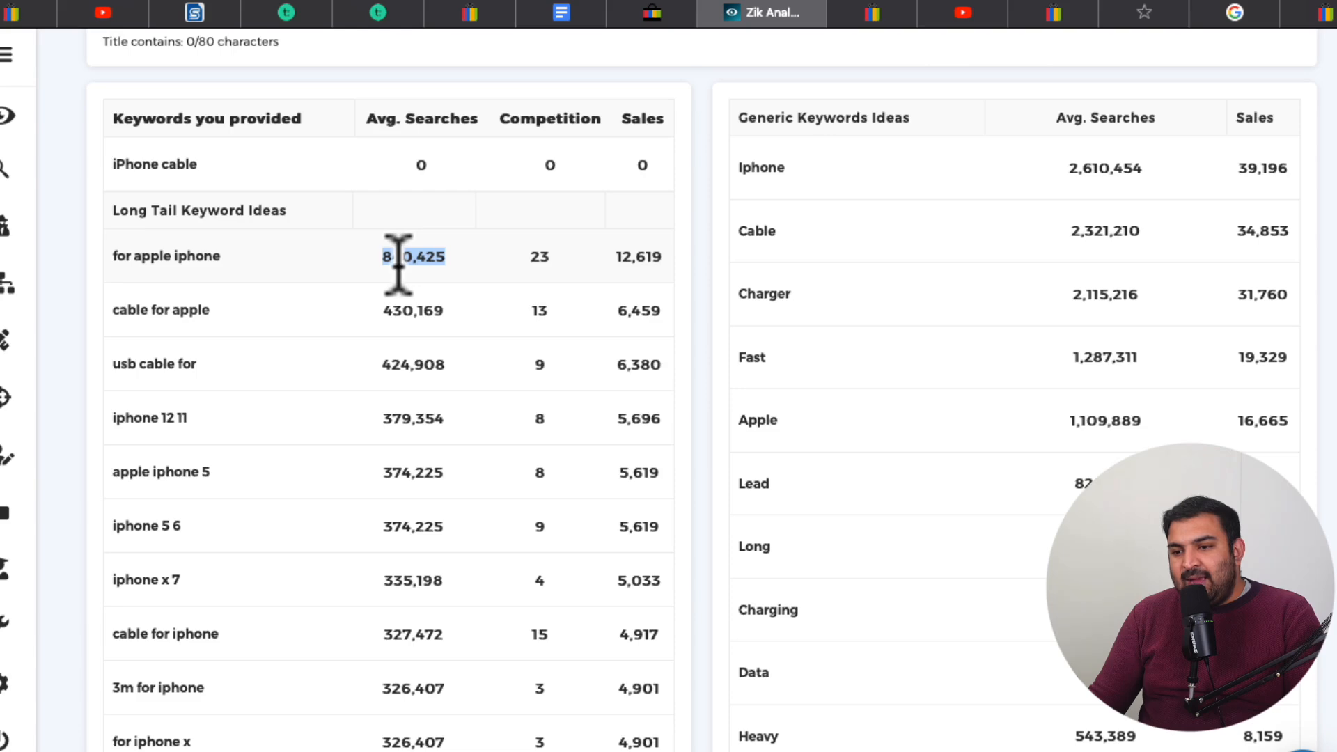
pyautogui.scroll(-1, 398, 263)
pyautogui.scroll(-1, 398, 271)
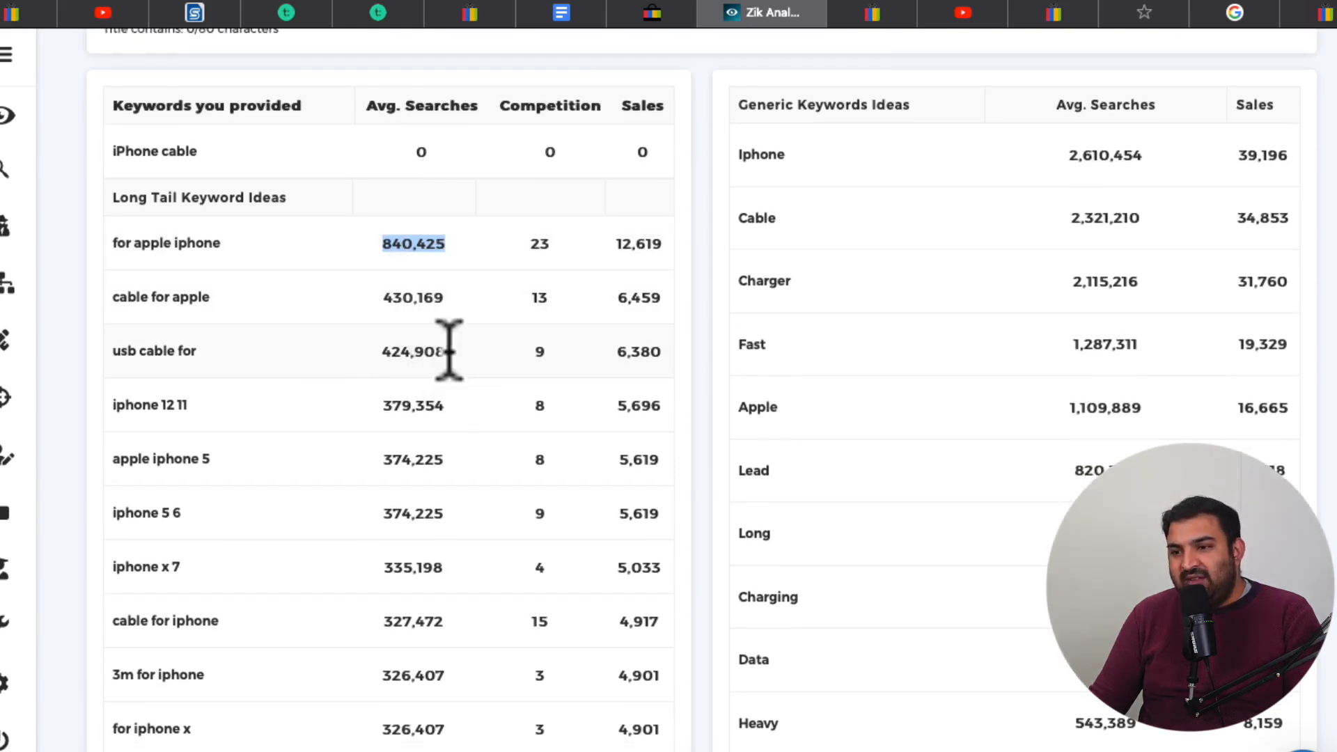
pyautogui.moveTo(446, 352); pyautogui.dragTo(375, 348)
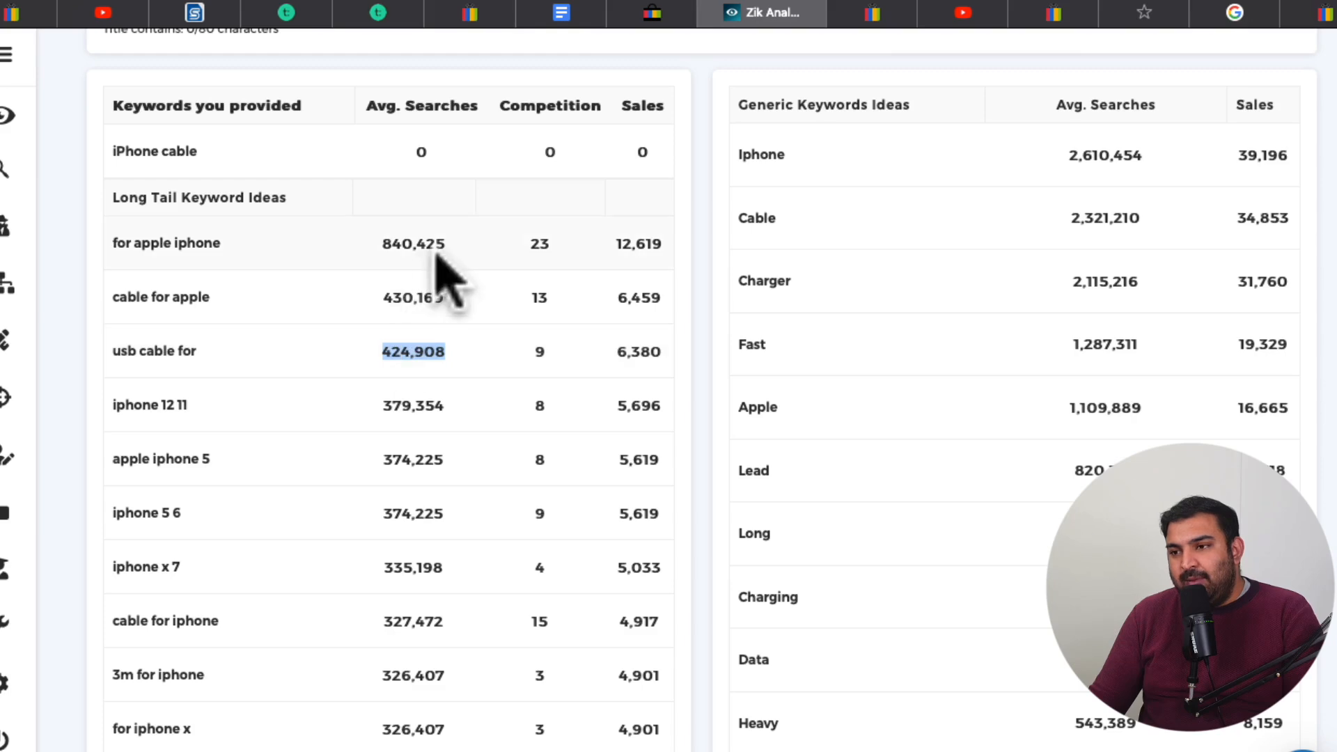
pyautogui.moveTo(440, 242); pyautogui.dragTo(371, 244)
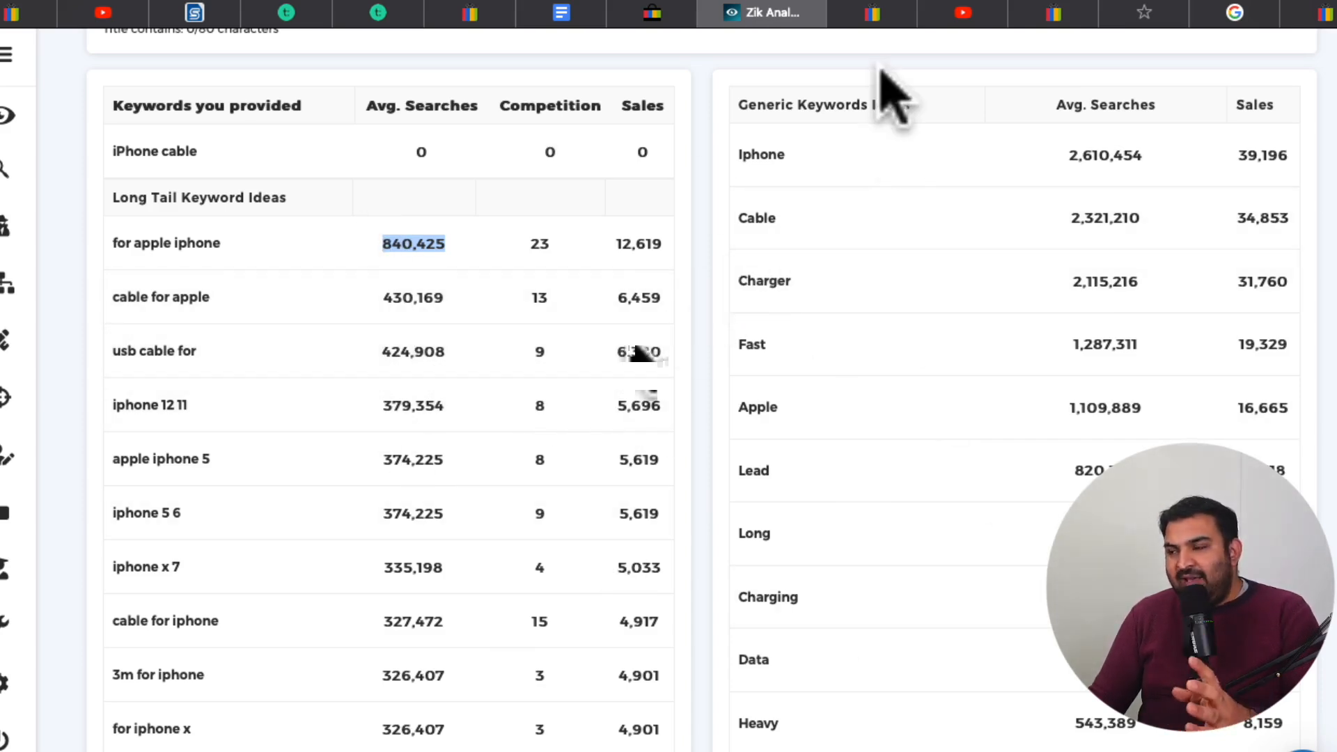
# Switch to the eBay cable charger search results and shorten the search phrase to "iphone cable" to show its suggestions
pyautogui.click(878, 14)
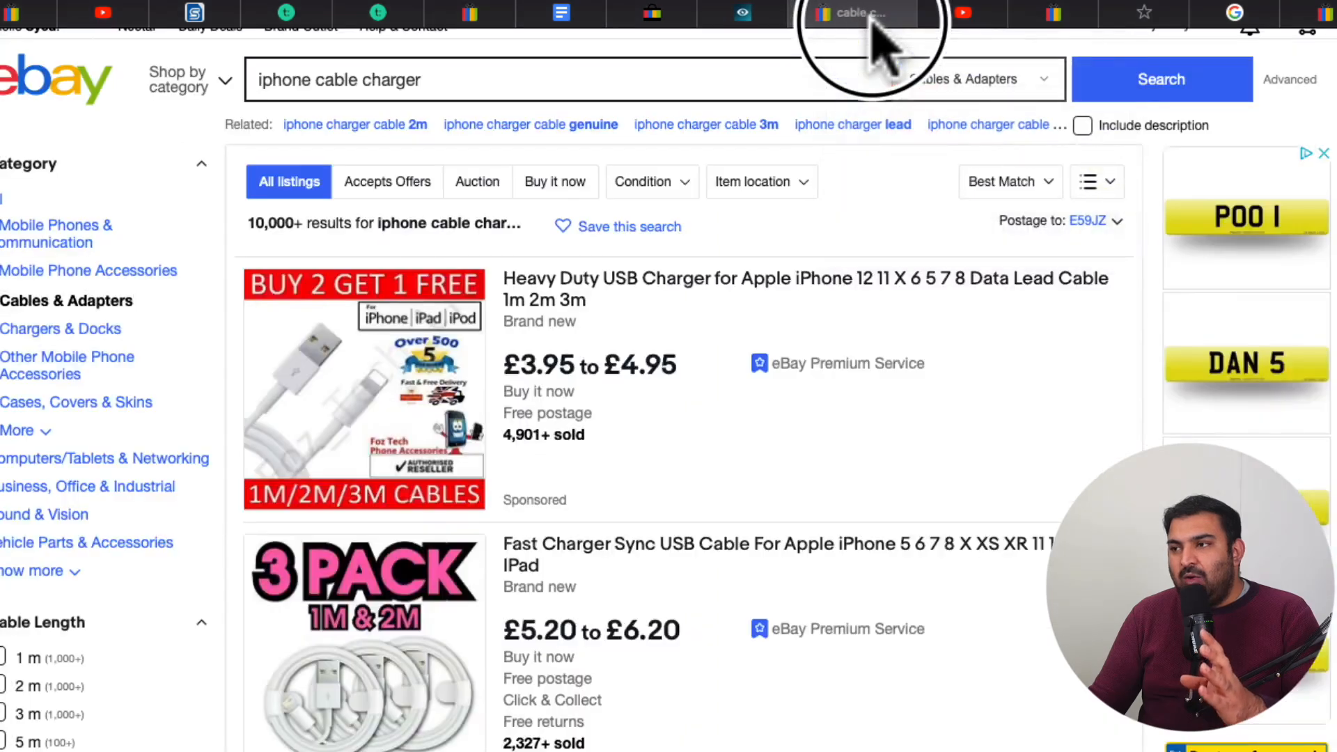
pyautogui.click(483, 85)
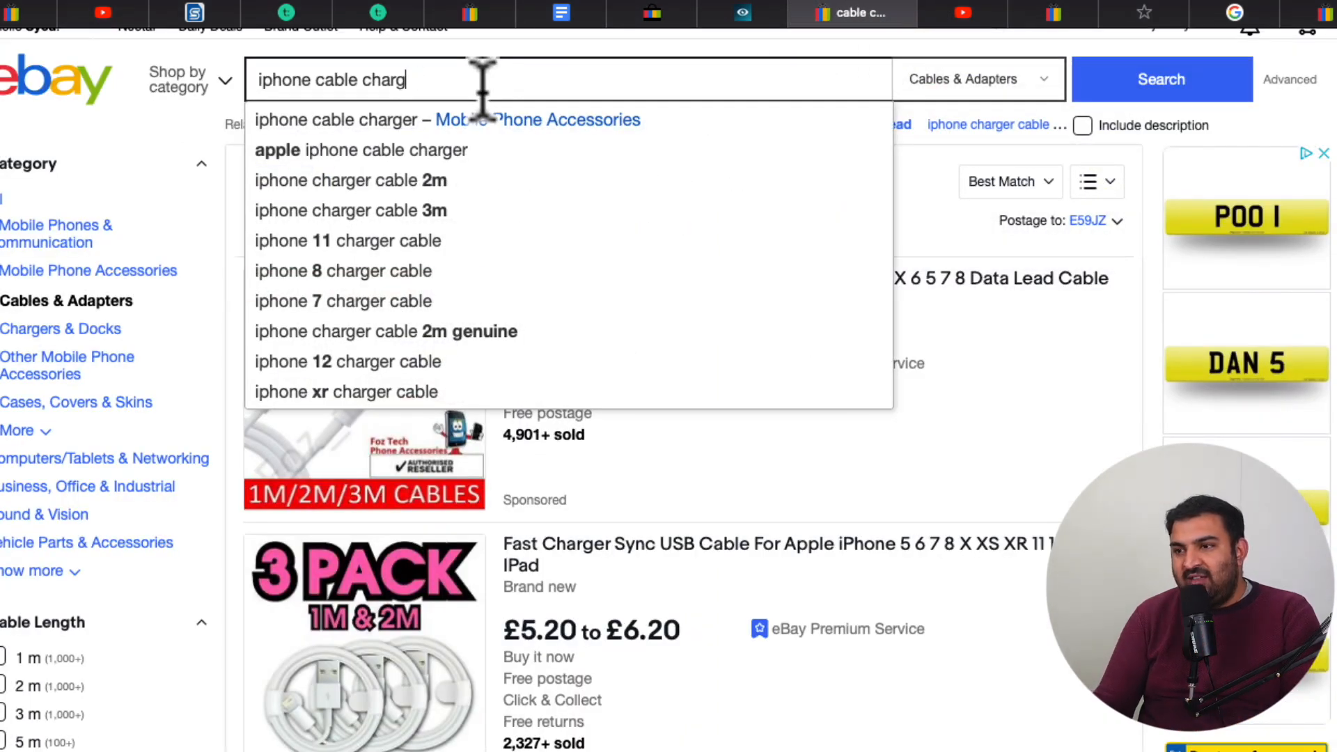
pyautogui.press('BackSpace')
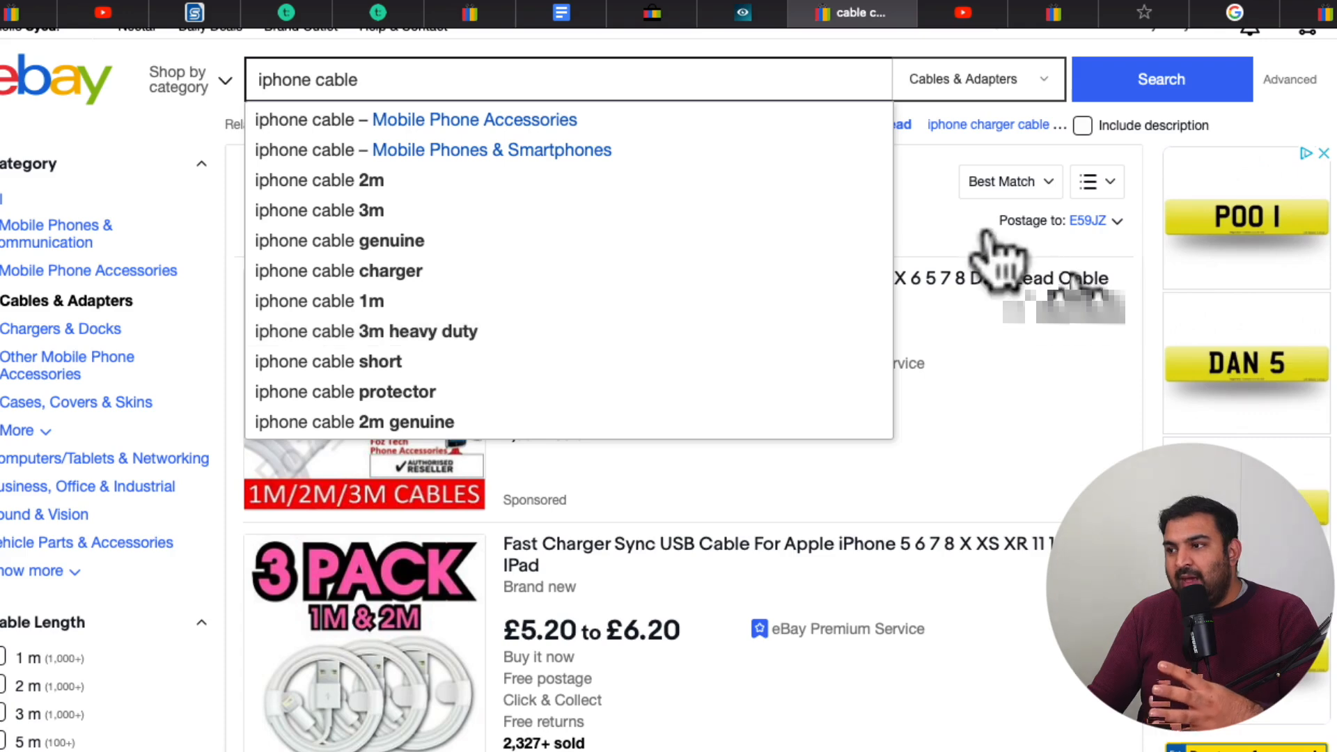
# Open the Keyword Tool website and set it to find keywords for eBay
pyautogui.click(913, 201)
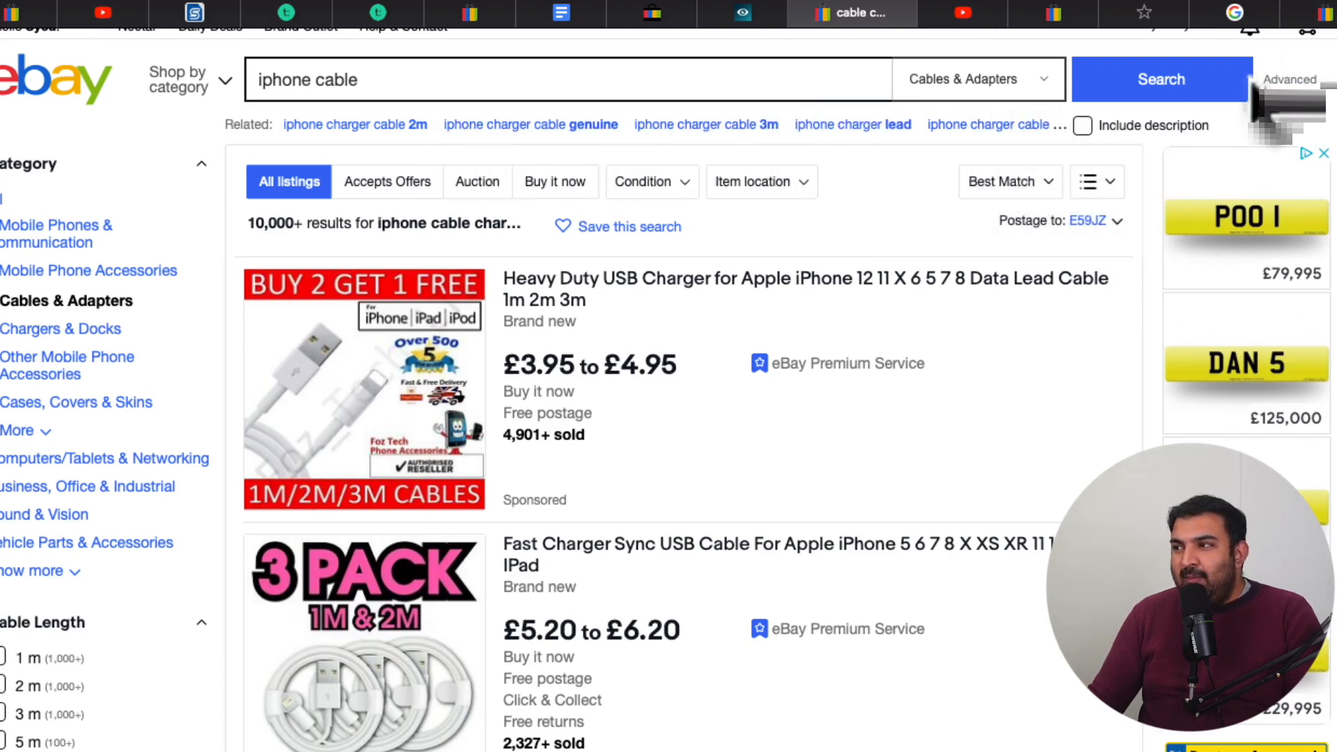
pyautogui.click(1282, 1)
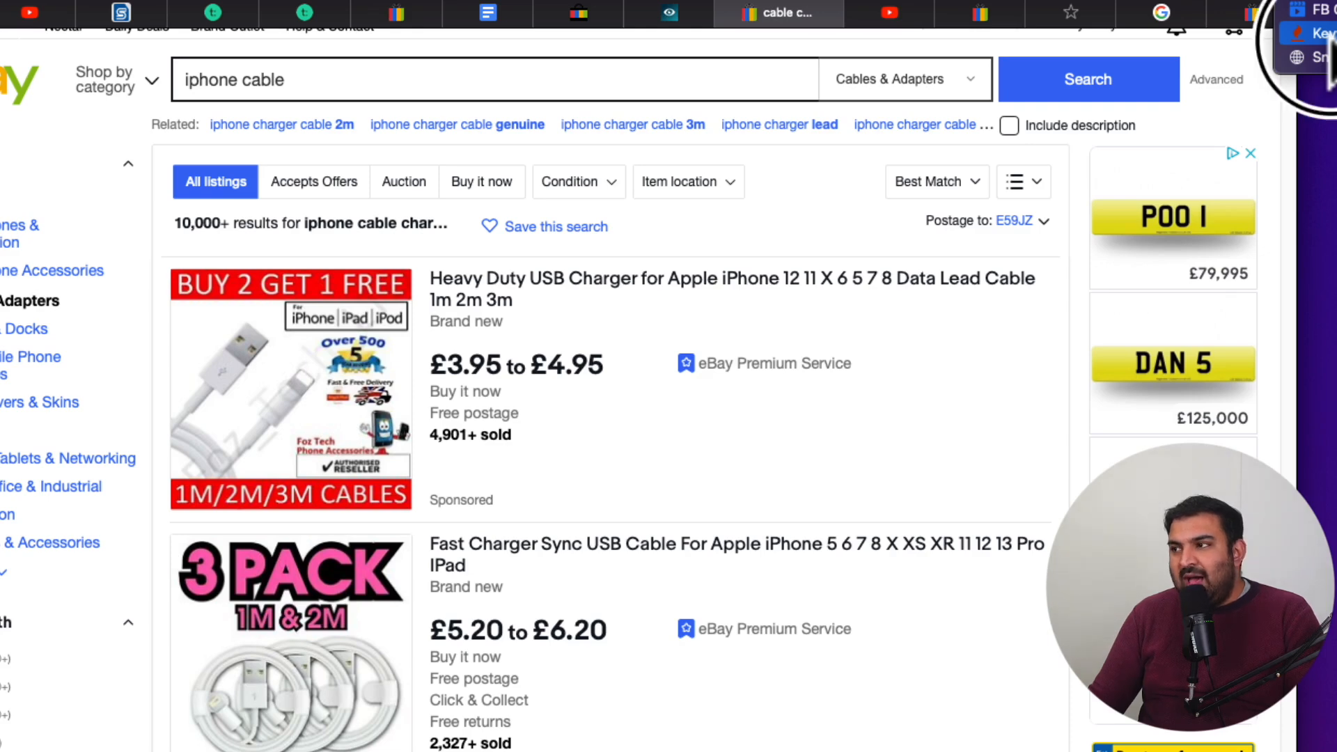
pyautogui.click(1319, 33)
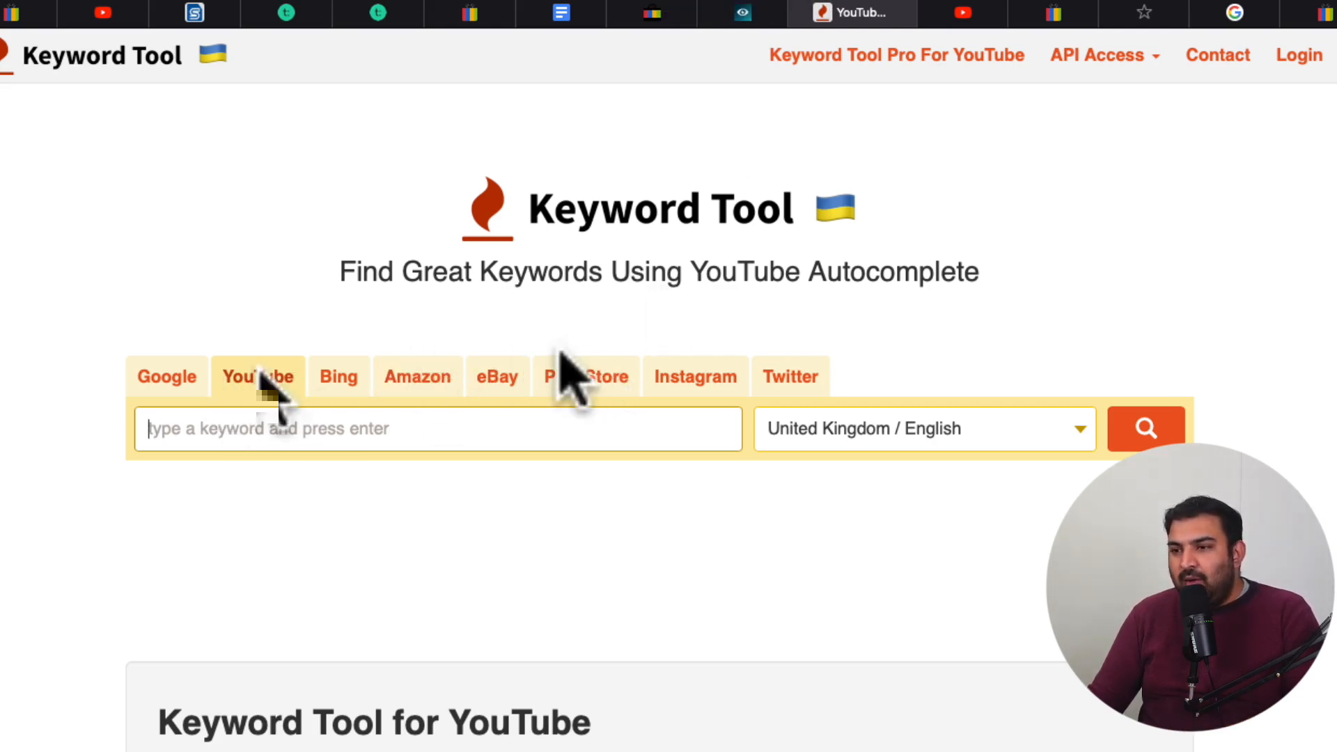
pyautogui.click(508, 382)
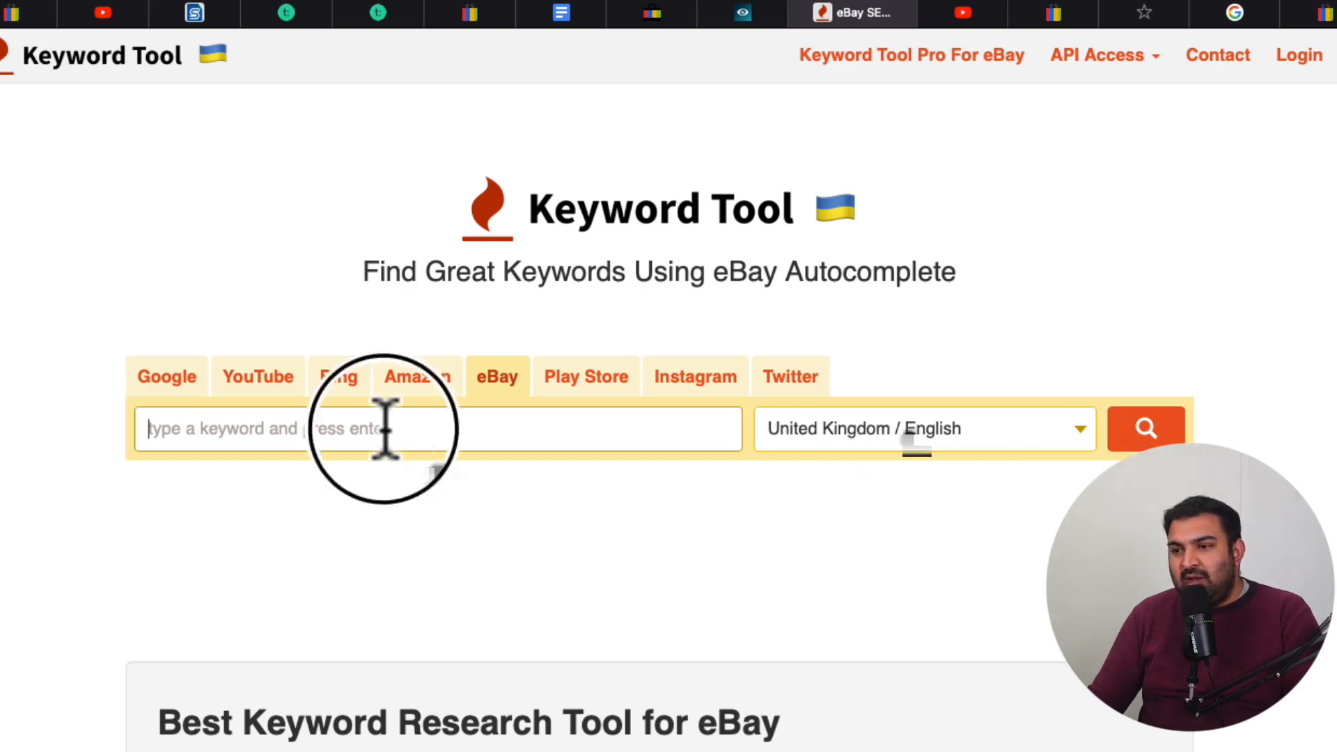
# Run an eBay keyword search for "iPhone cable" with United Kingdom / English as the region
pyautogui.write('iphone cable')
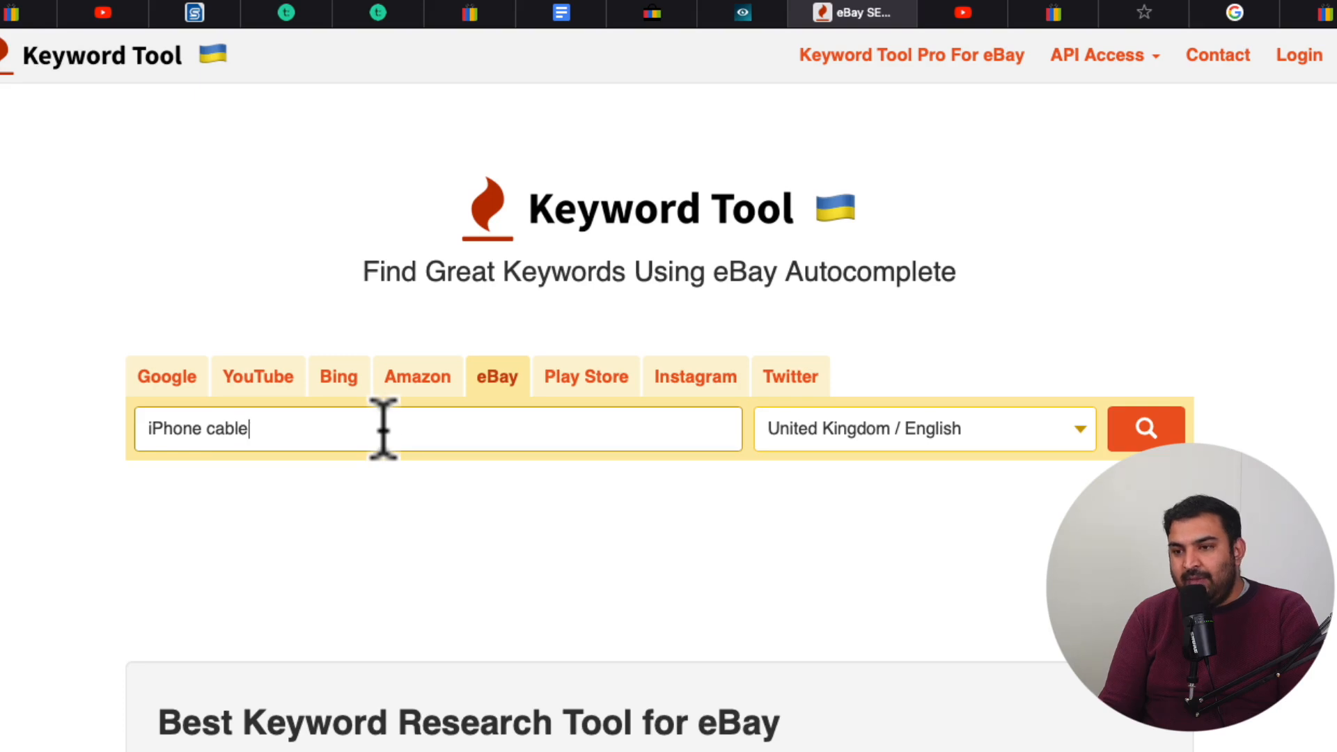
pyautogui.press('Return')
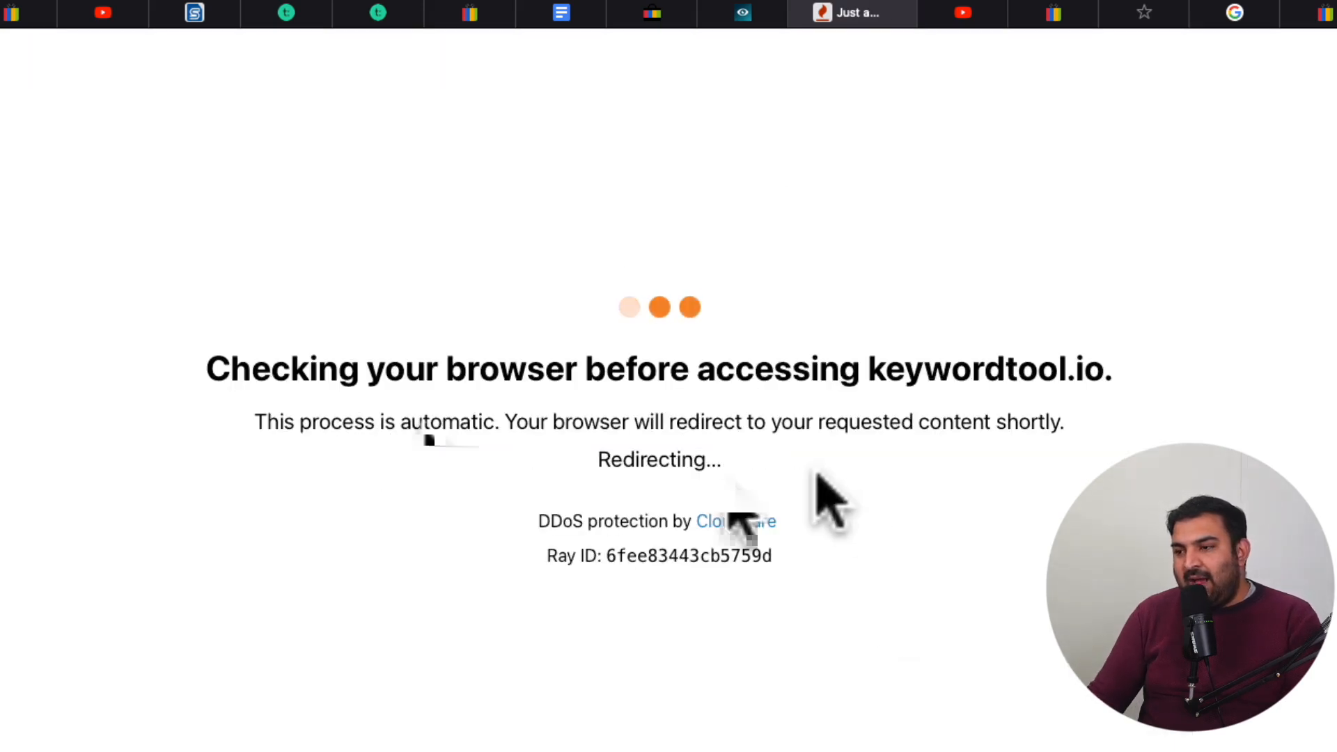
# Examine the eBay keyword suggestions for "iphone cable" for terms that could go into the listing title
pyautogui.scroll(-2, 549, 491)
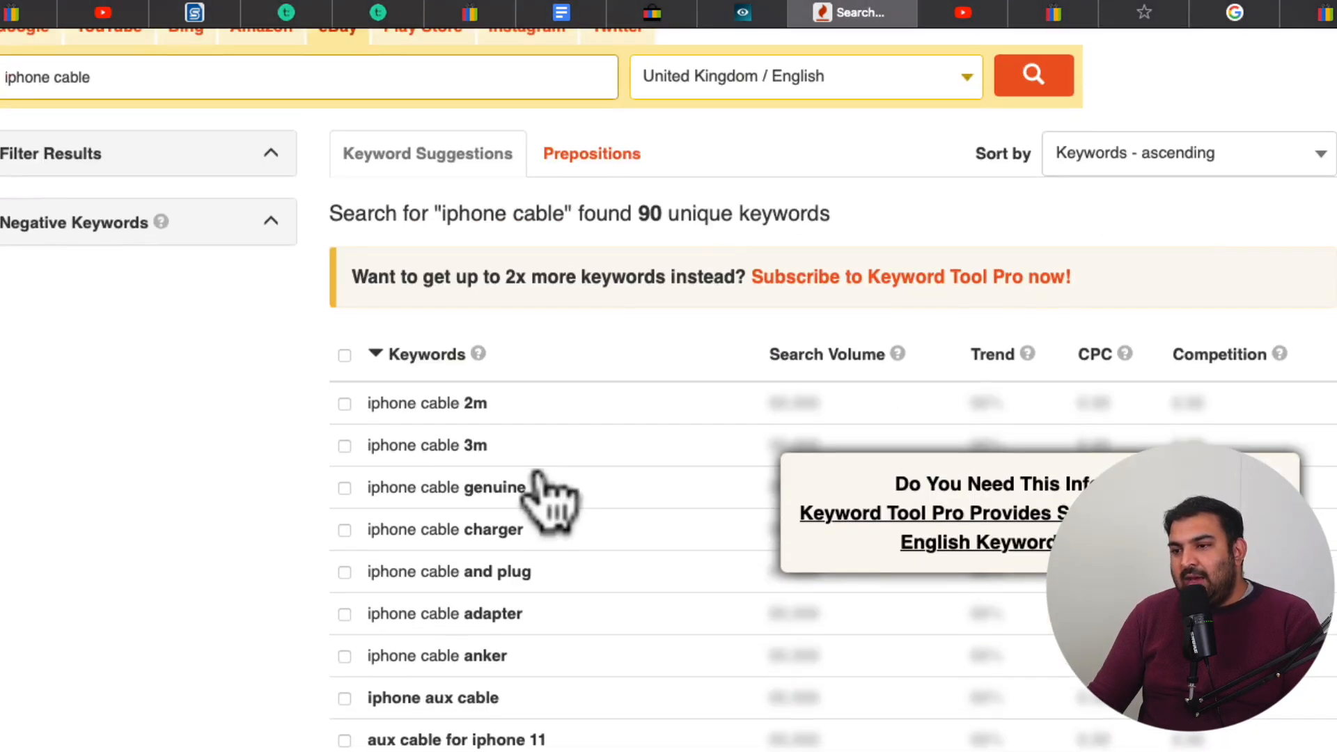
pyautogui.scroll(-1, 435, 453)
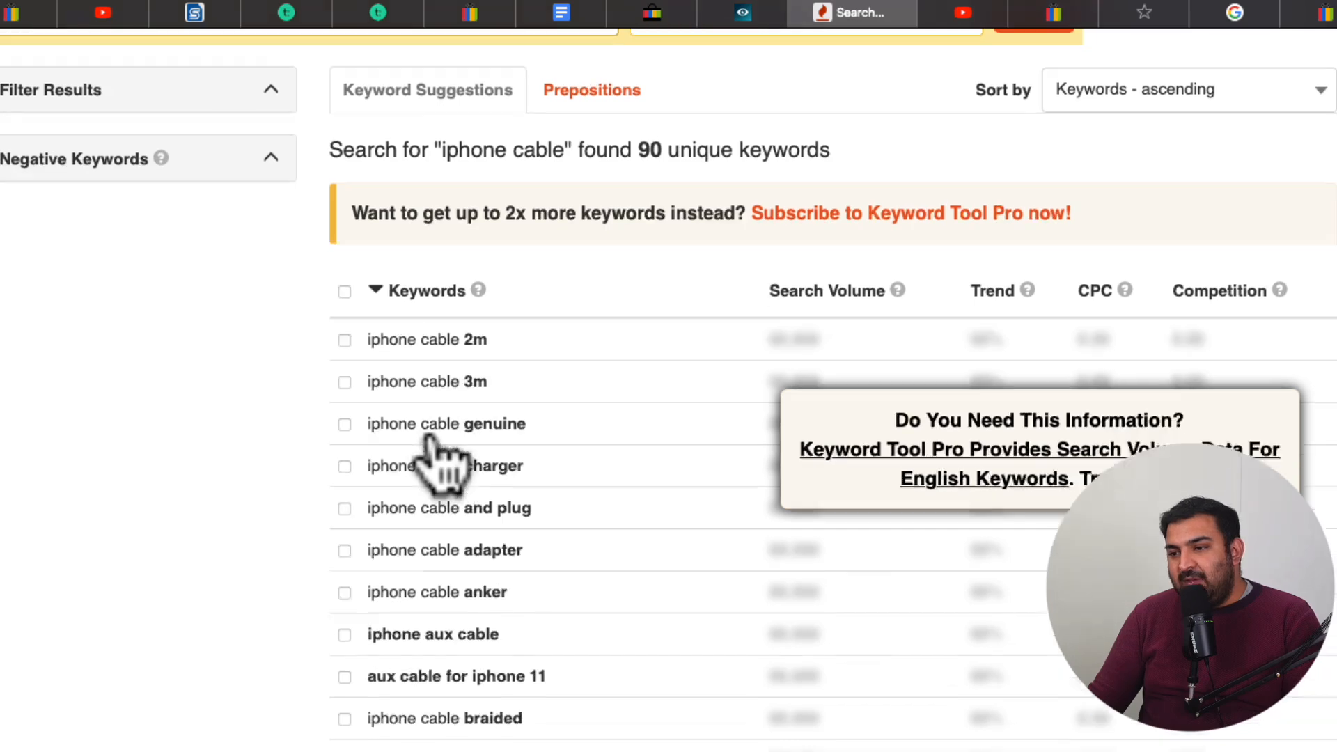
pyautogui.scroll(-1, 443, 463)
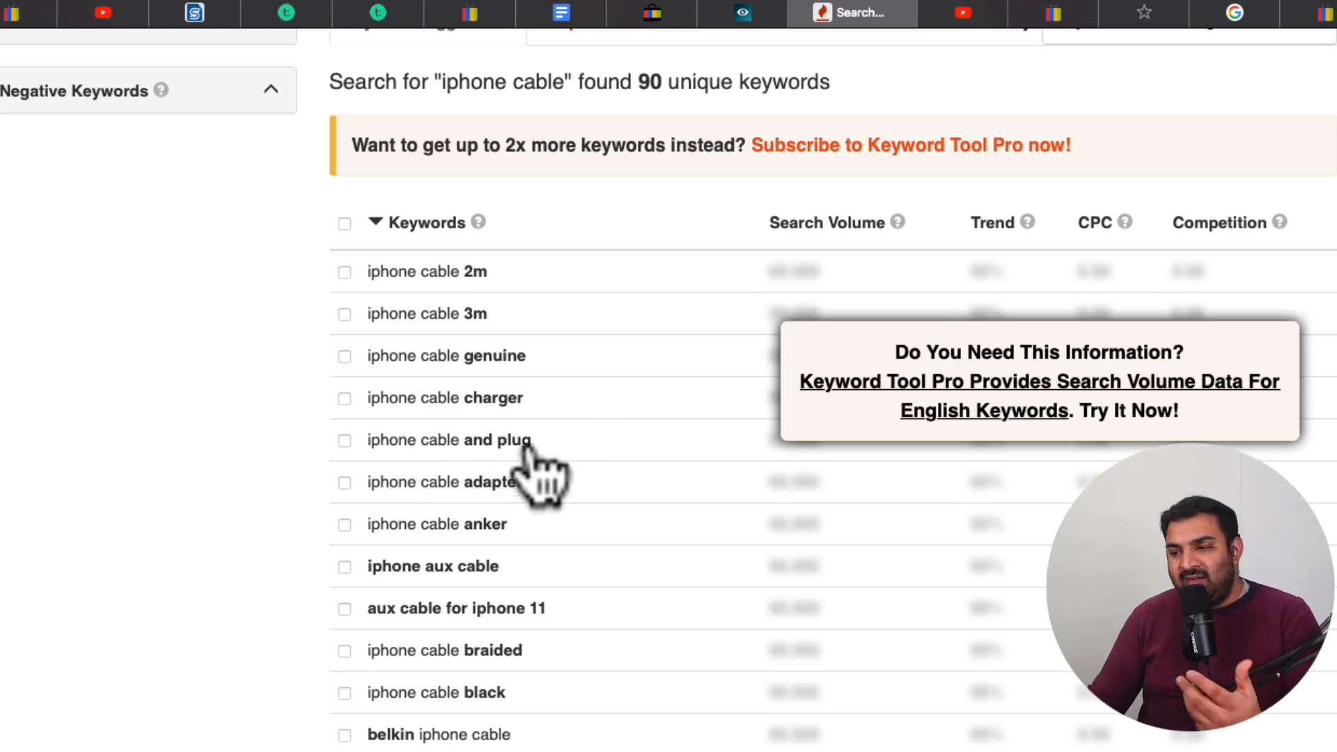
pyautogui.scroll(-3, 515, 460)
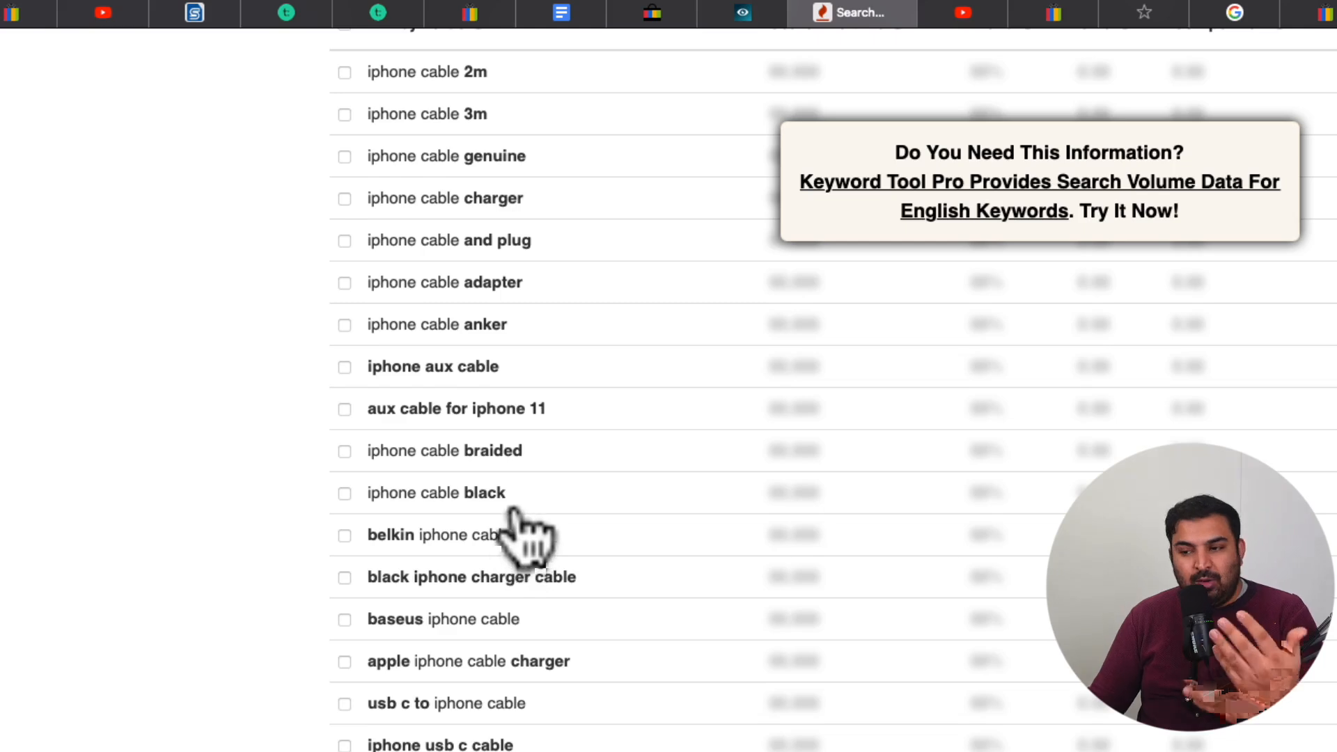
pyautogui.scroll(-1, 512, 522)
pyautogui.scroll(-1, 513, 514)
pyautogui.scroll(-1, 513, 498)
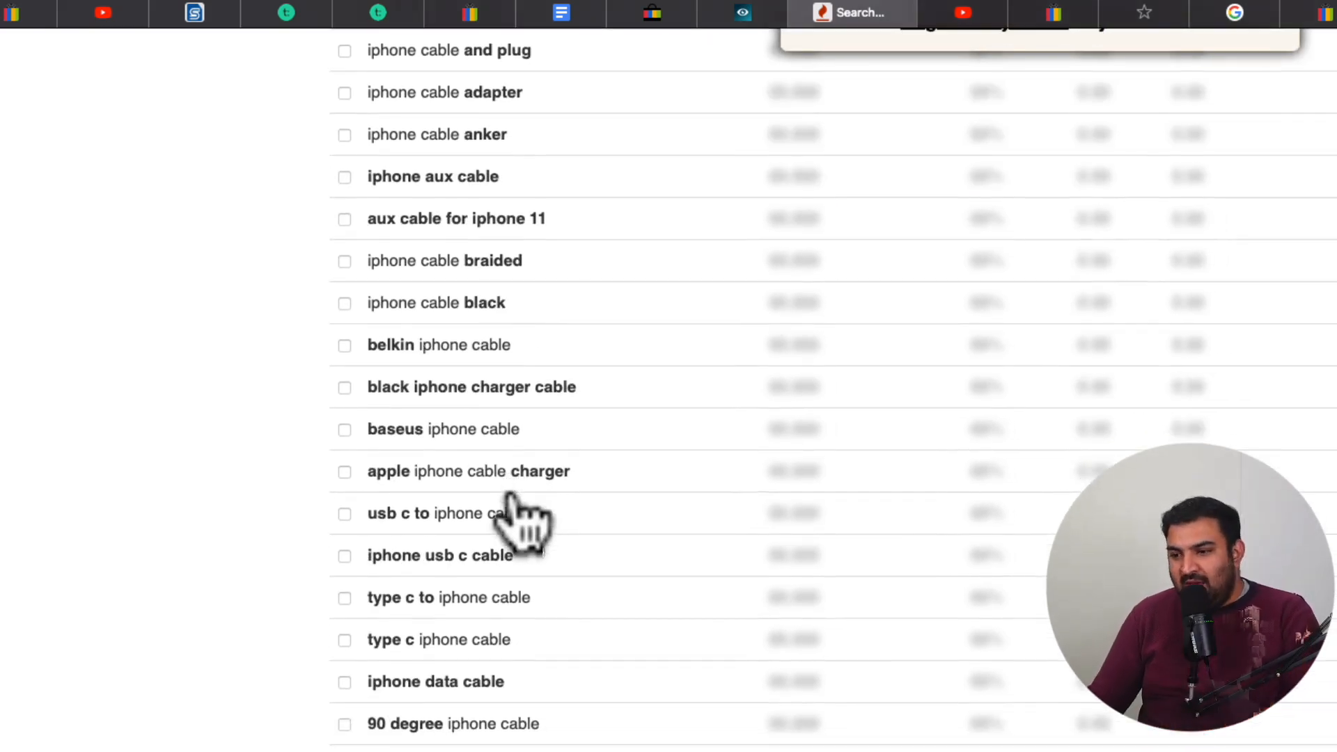
pyautogui.scroll(-1, 515, 501)
pyautogui.scroll(-1, 512, 496)
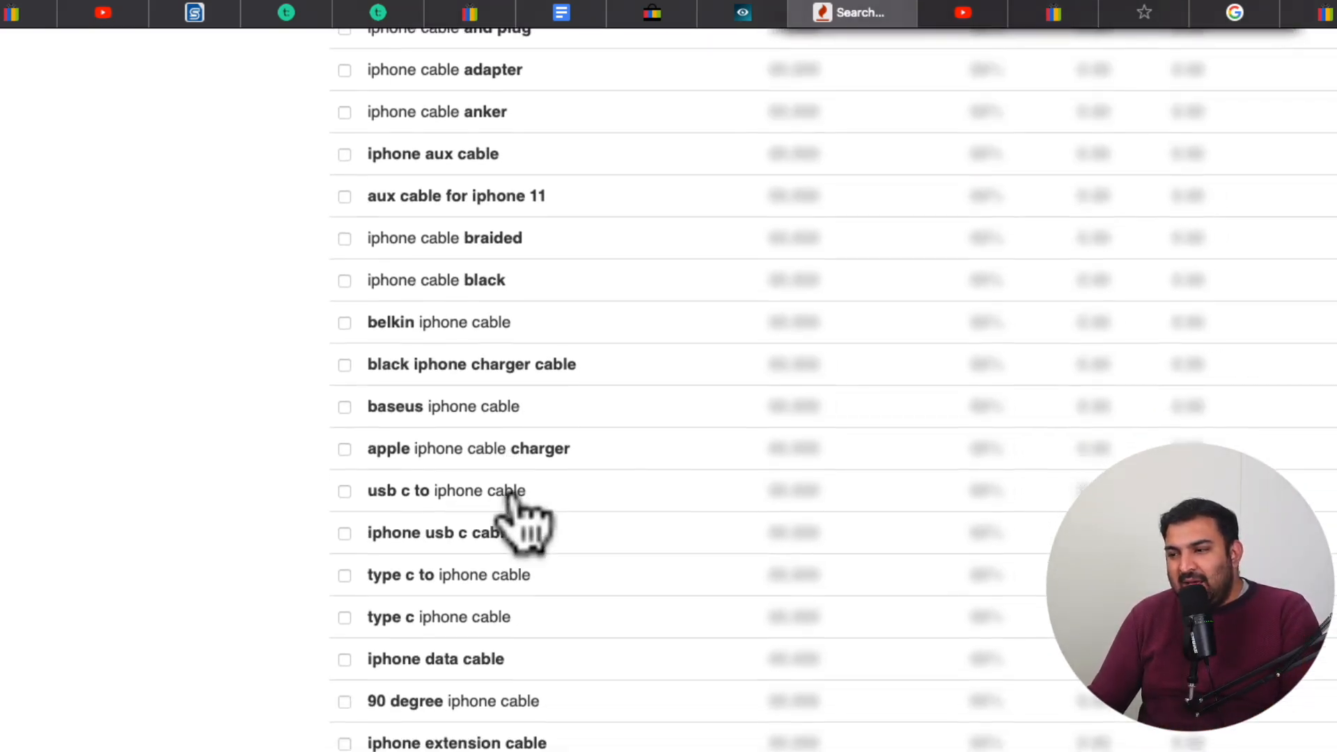
pyautogui.scroll(1, 512, 495)
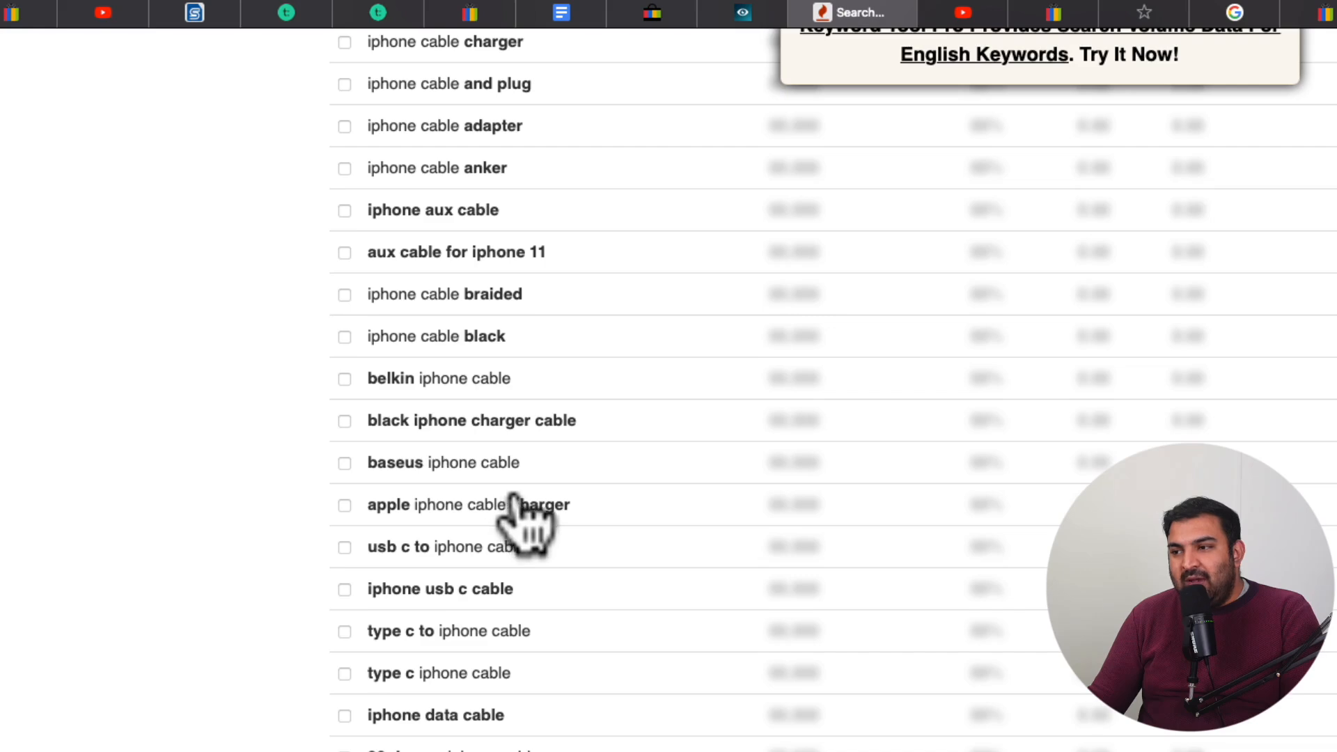
pyautogui.scroll(6, 513, 497)
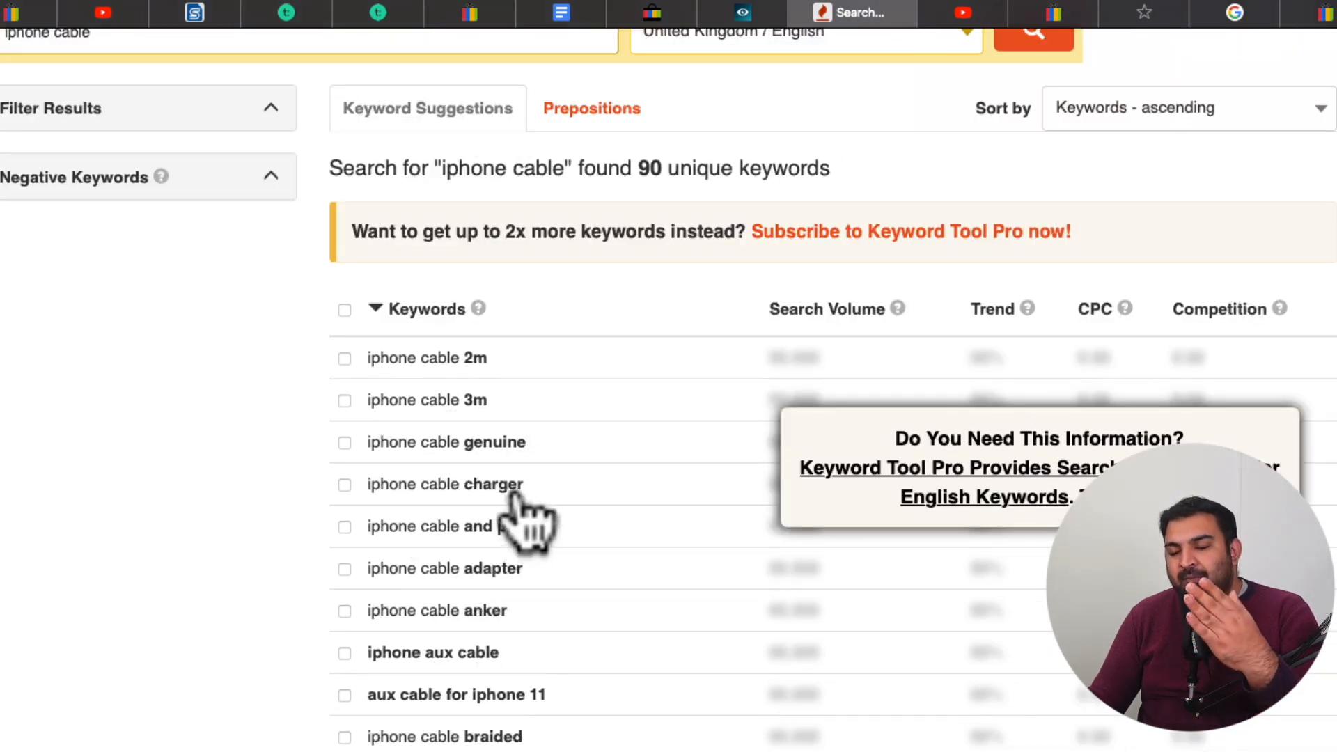
pyautogui.scroll(-1, 530, 523)
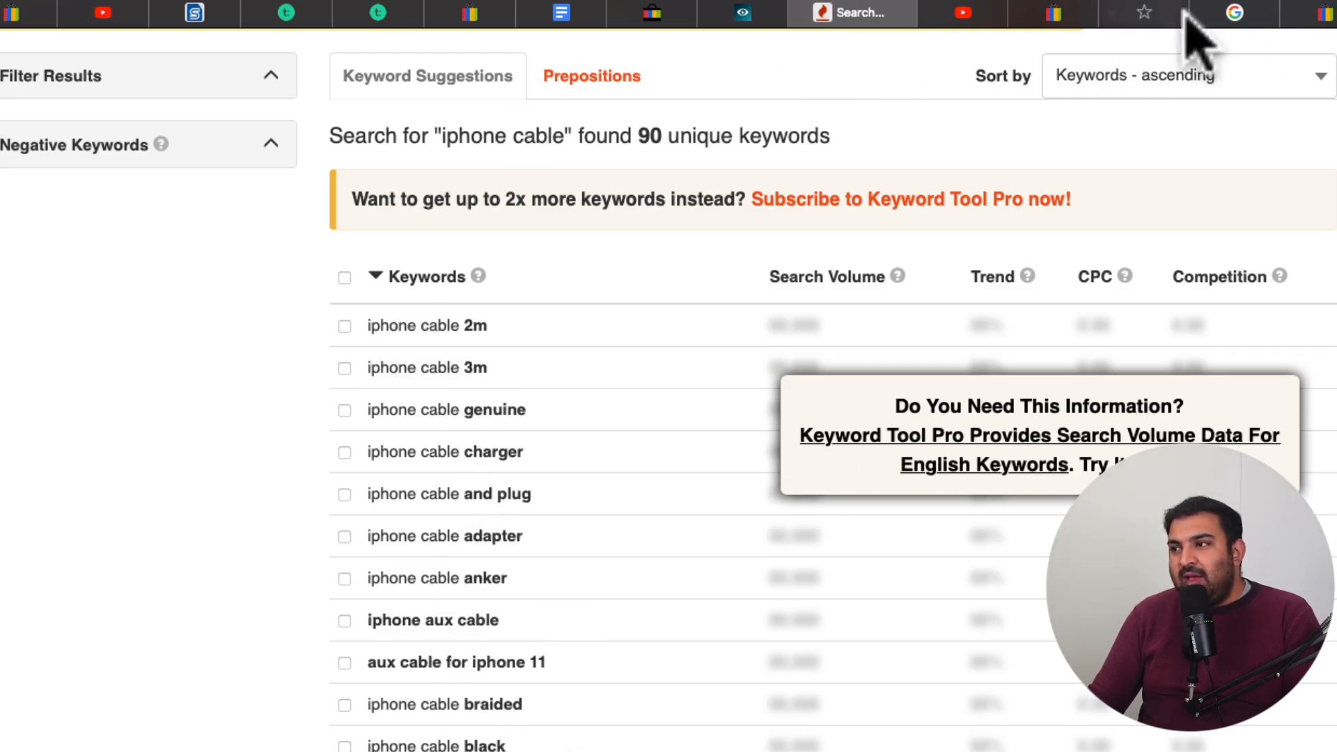
# Compare the keyword ideas in Zik Analytics with the current title on the eBay listing revision page
pyautogui.click(746, 14)
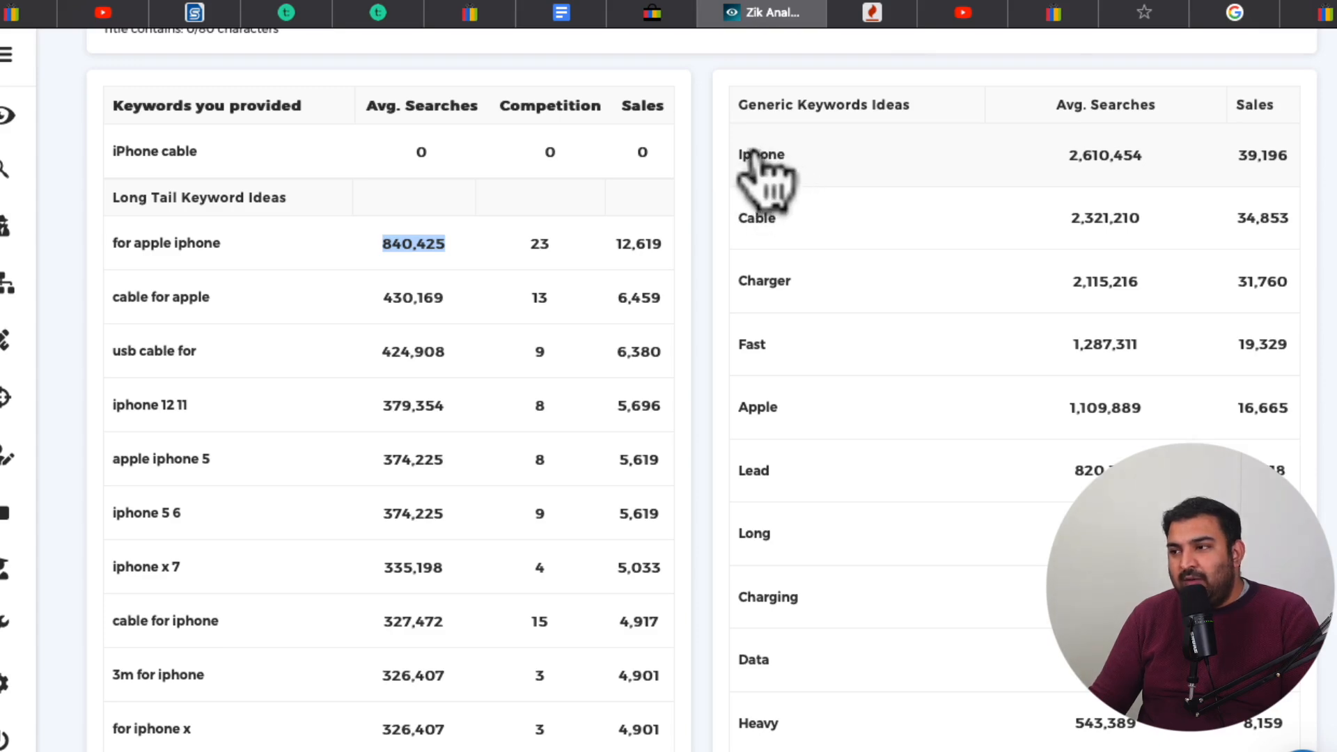
pyautogui.click(674, 13)
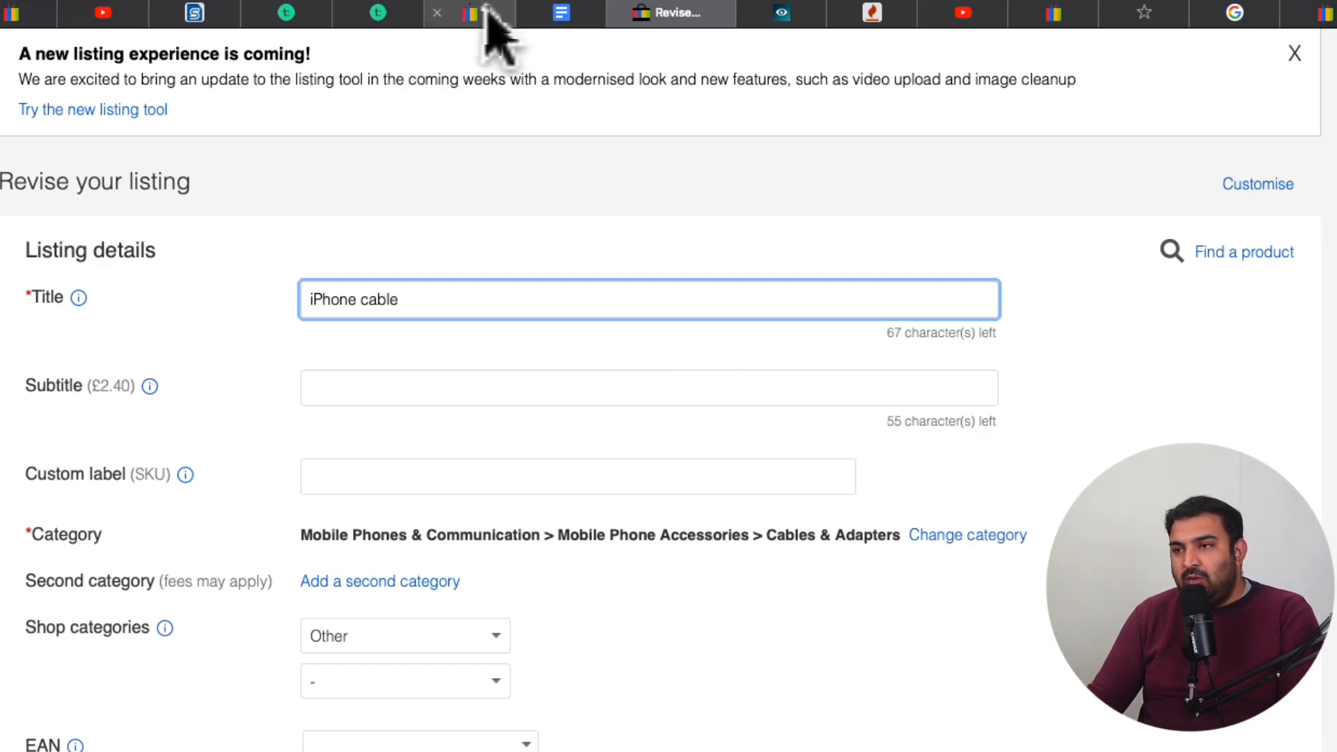
pyautogui.moveTo(485, 7)
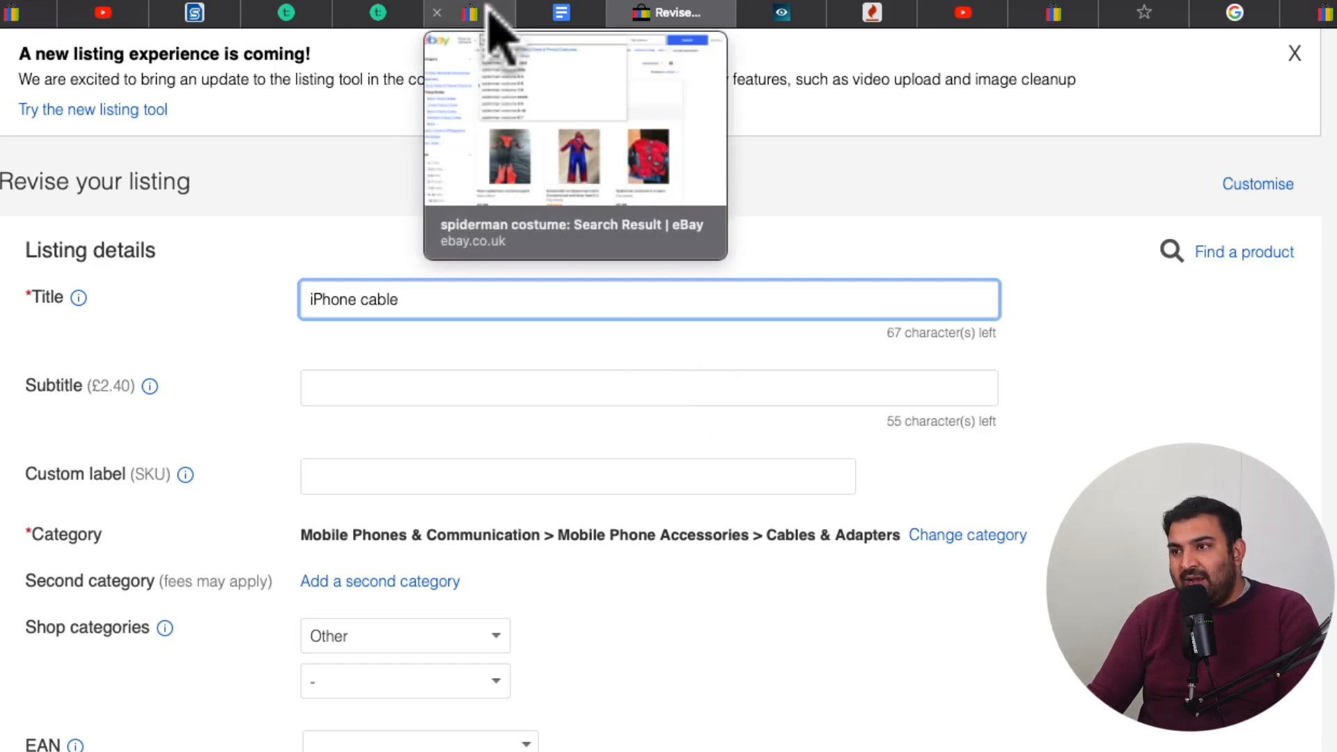
pyautogui.click(812, 13)
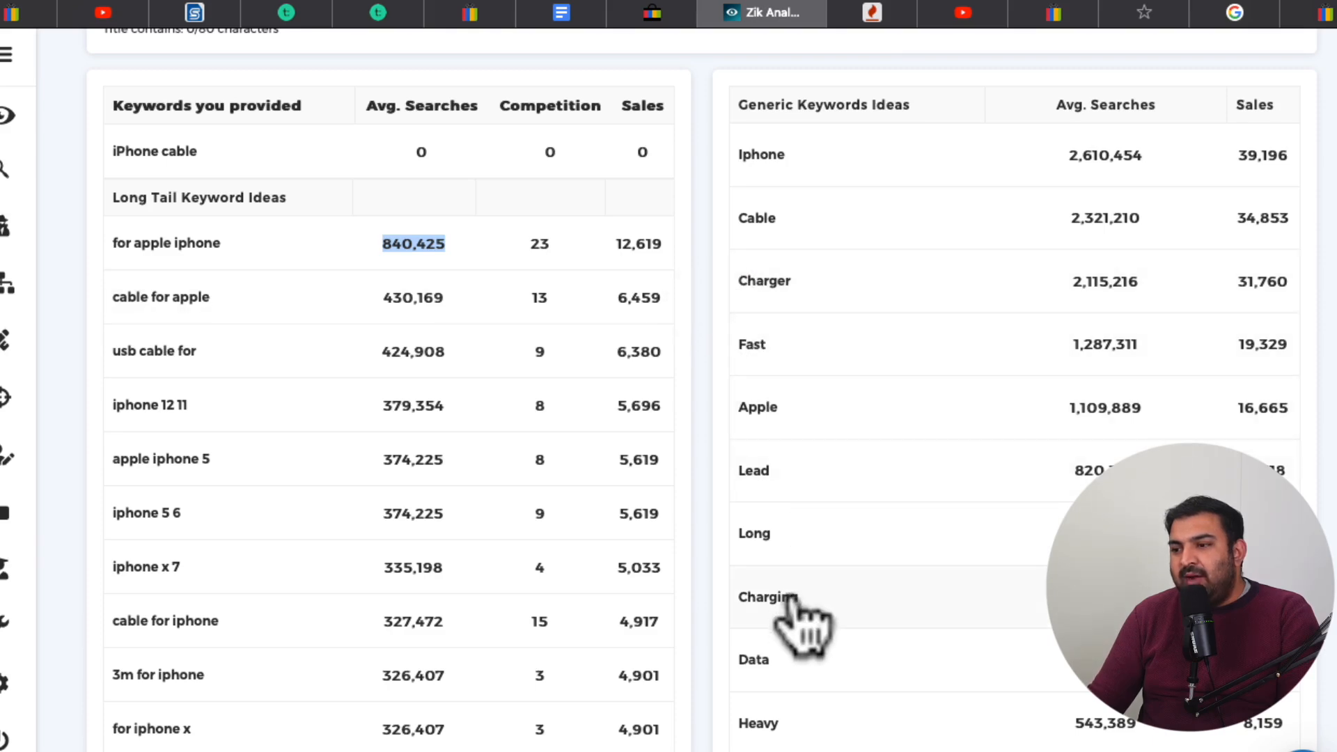
# Return to the eBay listing and extend its title to "iPhone fast charging cable"
pyautogui.click(665, 14)
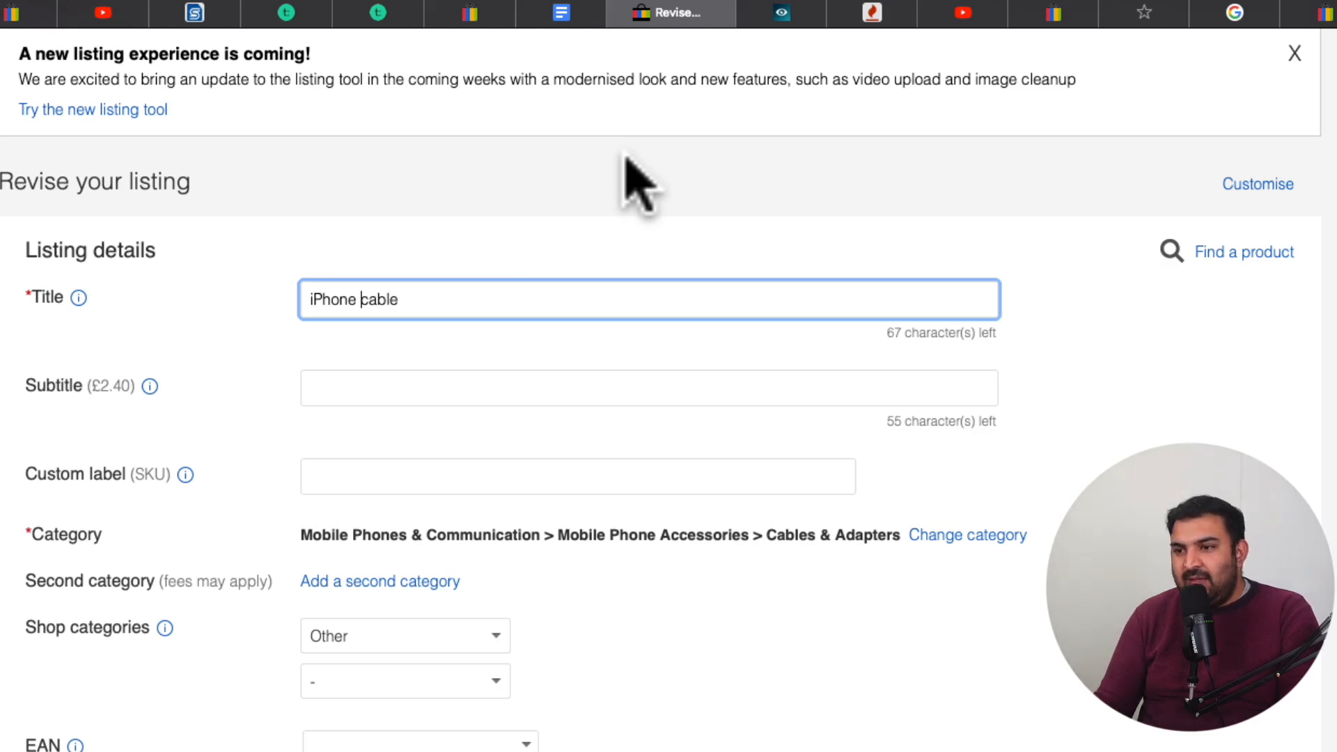
pyautogui.press('Left')
pyautogui.press('Right')
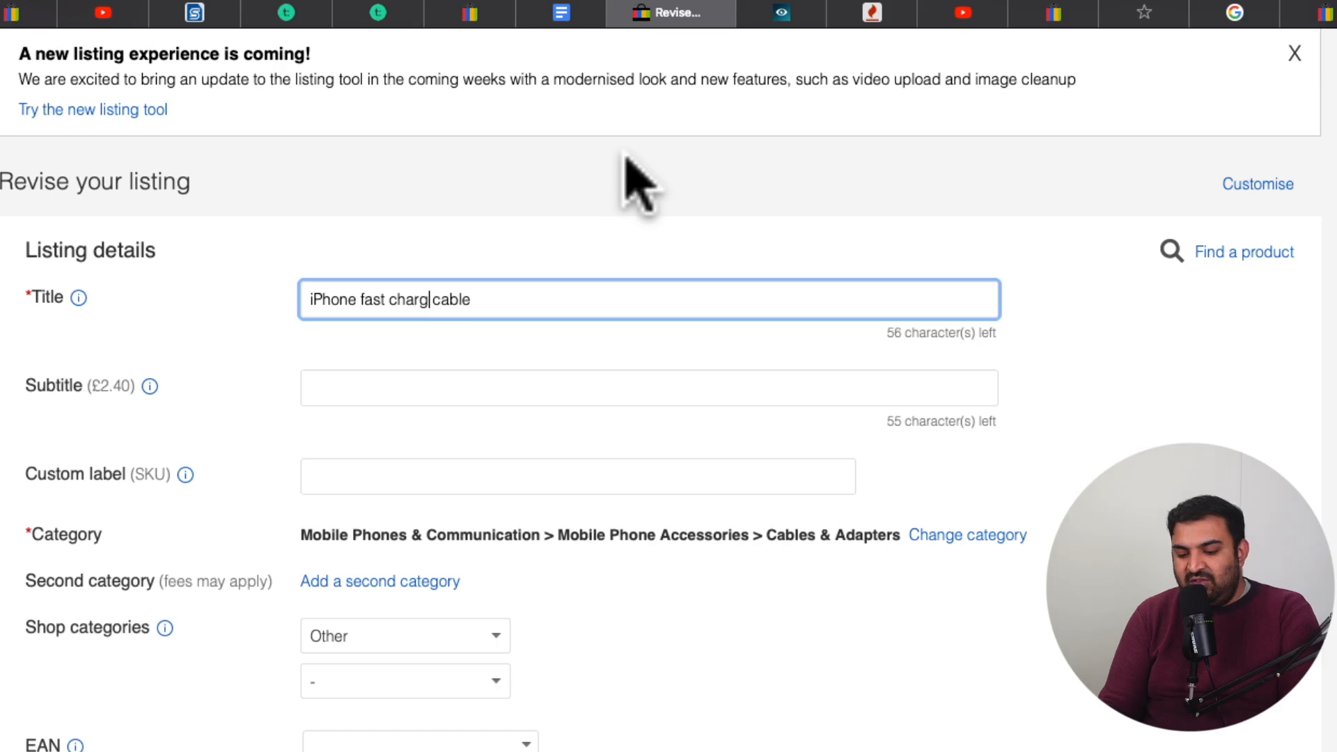
pyautogui.write('g')
pyautogui.press('BackSpace')
pyautogui.press('BackSpace')
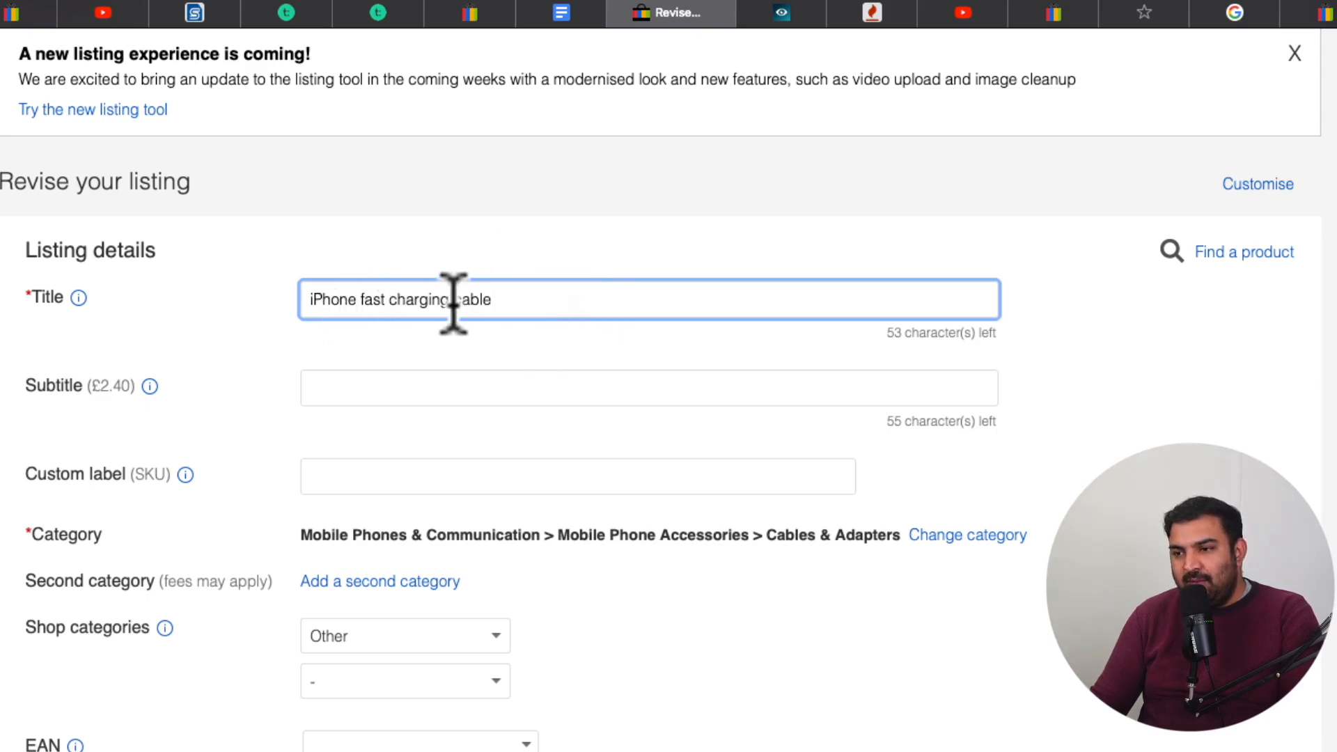
# Consult the Zik Analytics long tail ideas and extend the listing title with "for iPhone 13,12,11,X"
pyautogui.click(790, 14)
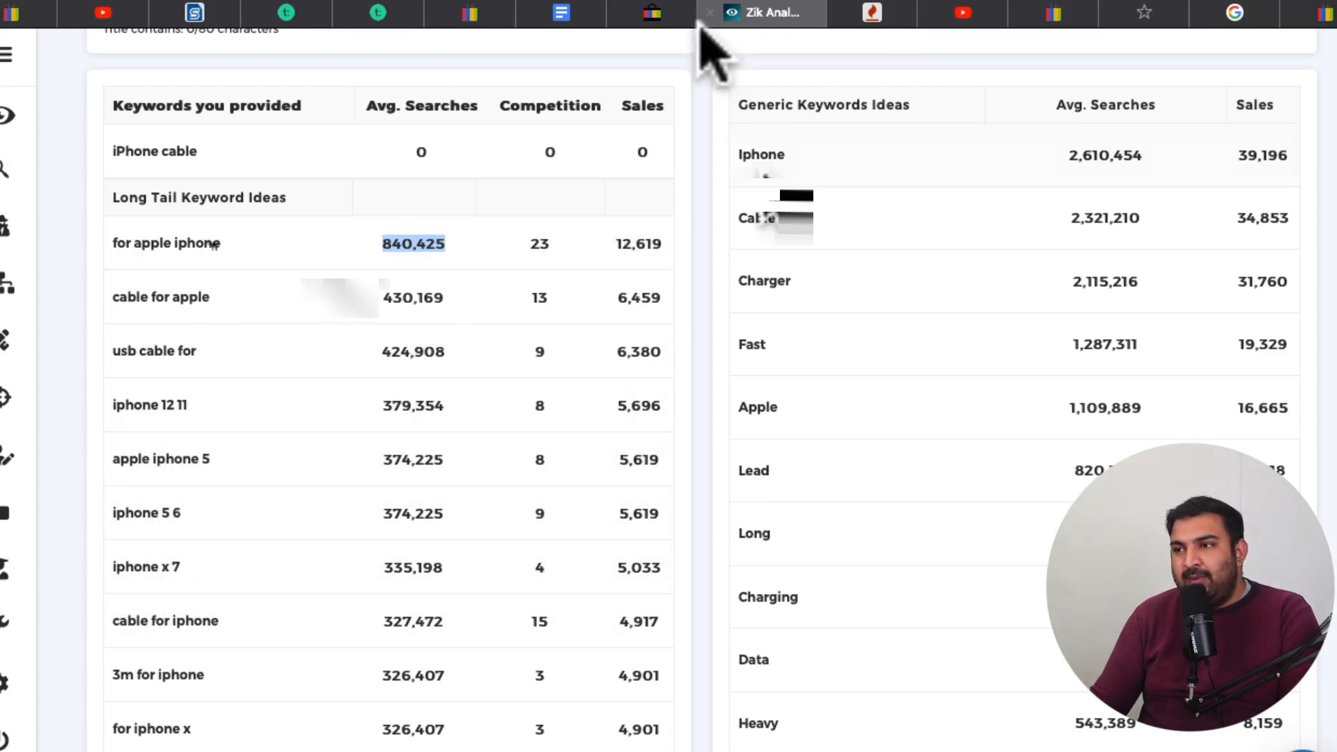
pyautogui.click(652, 14)
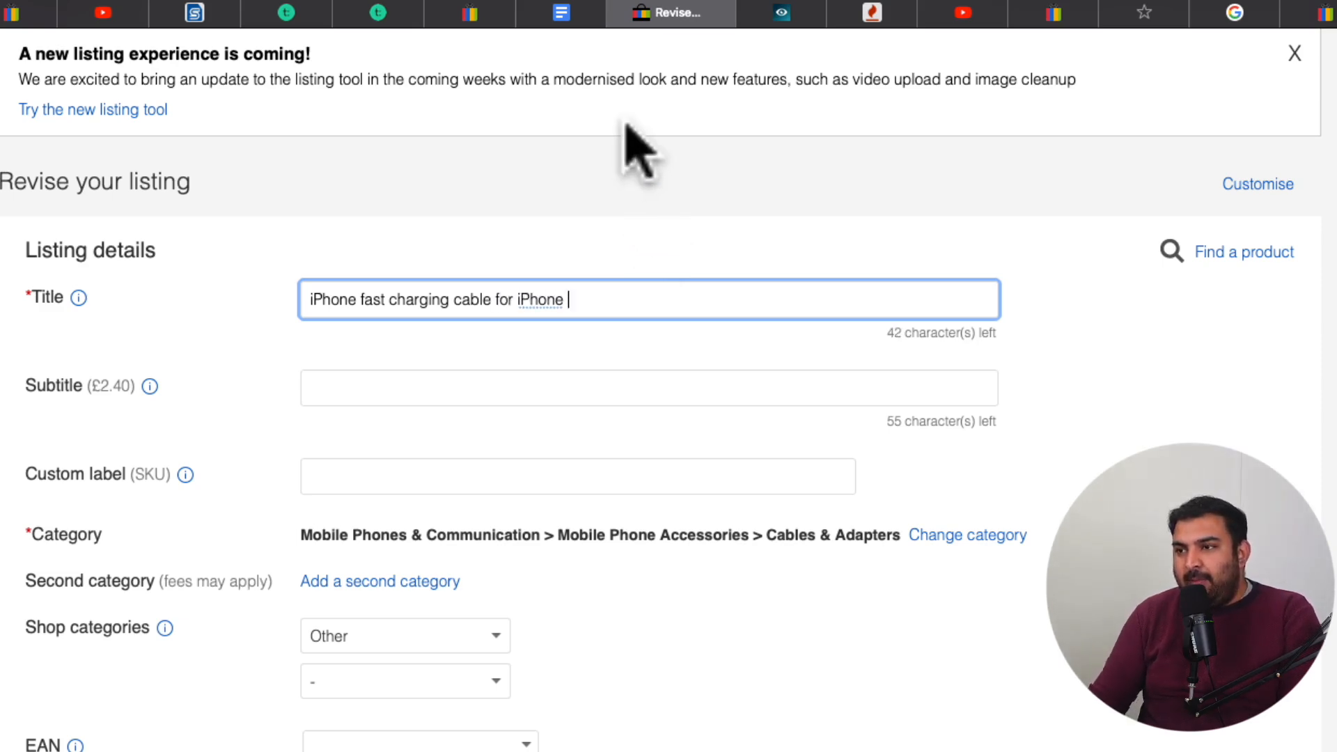
pyautogui.click(772, 16)
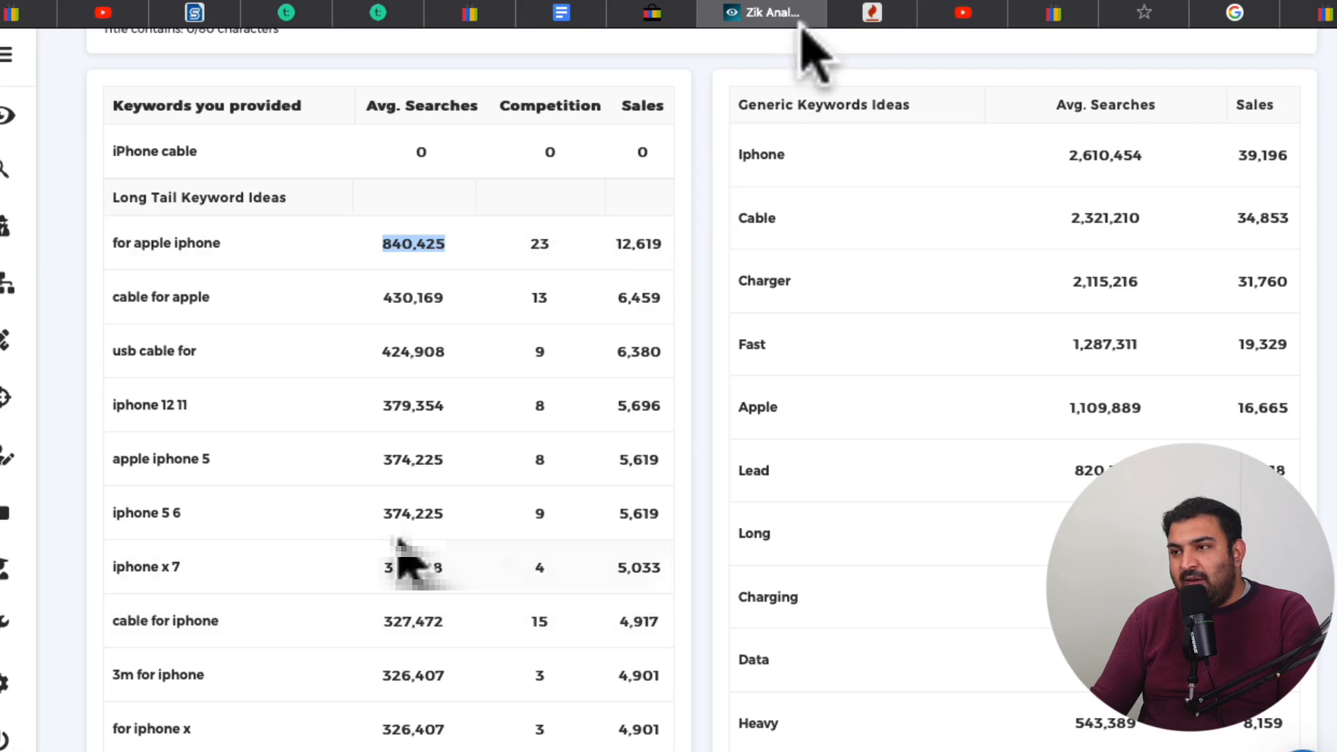
pyautogui.click(661, 15)
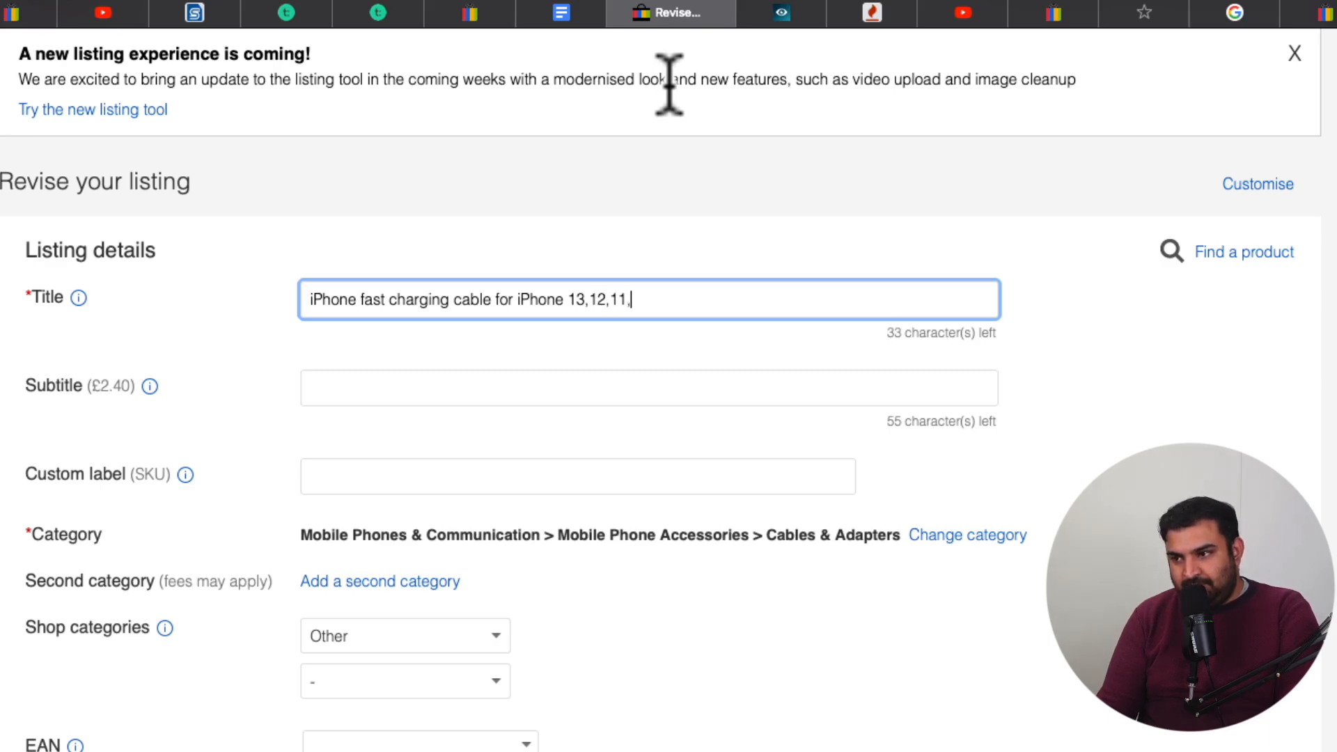
pyautogui.press('Tab')
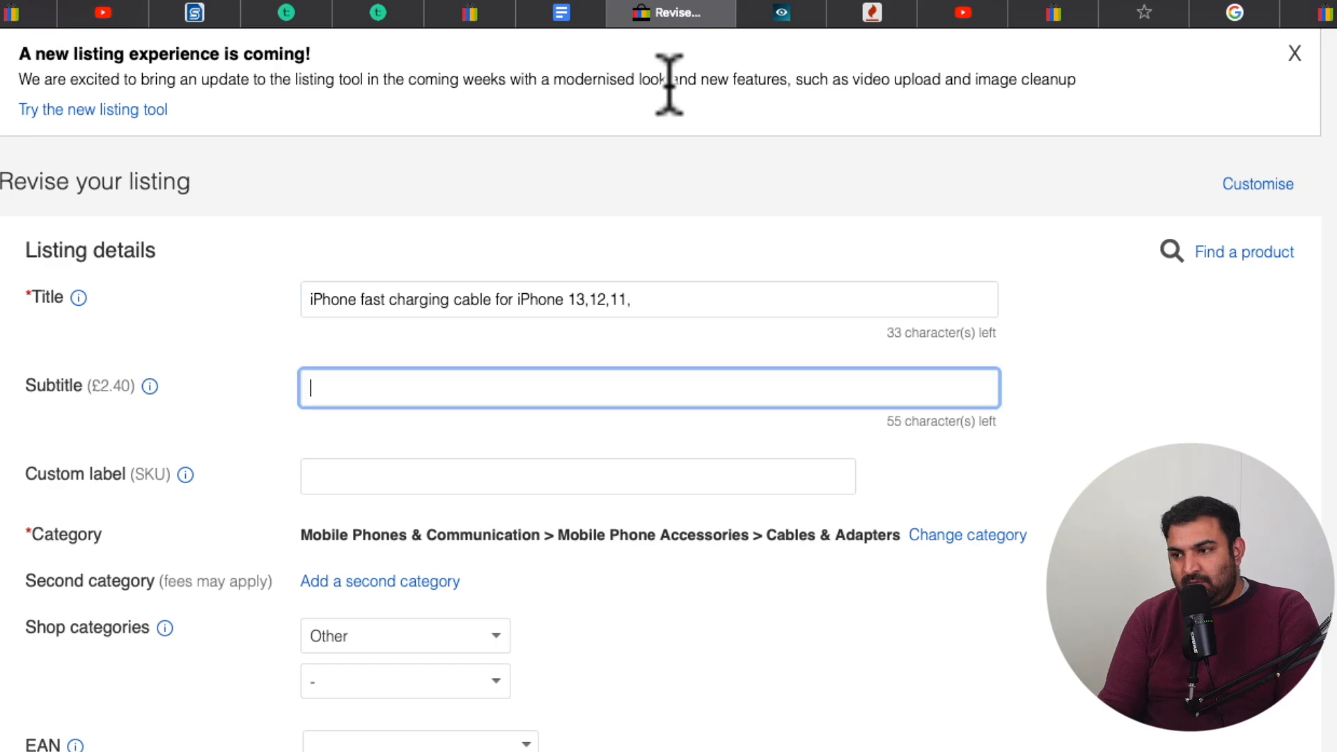
pyautogui.click(668, 303)
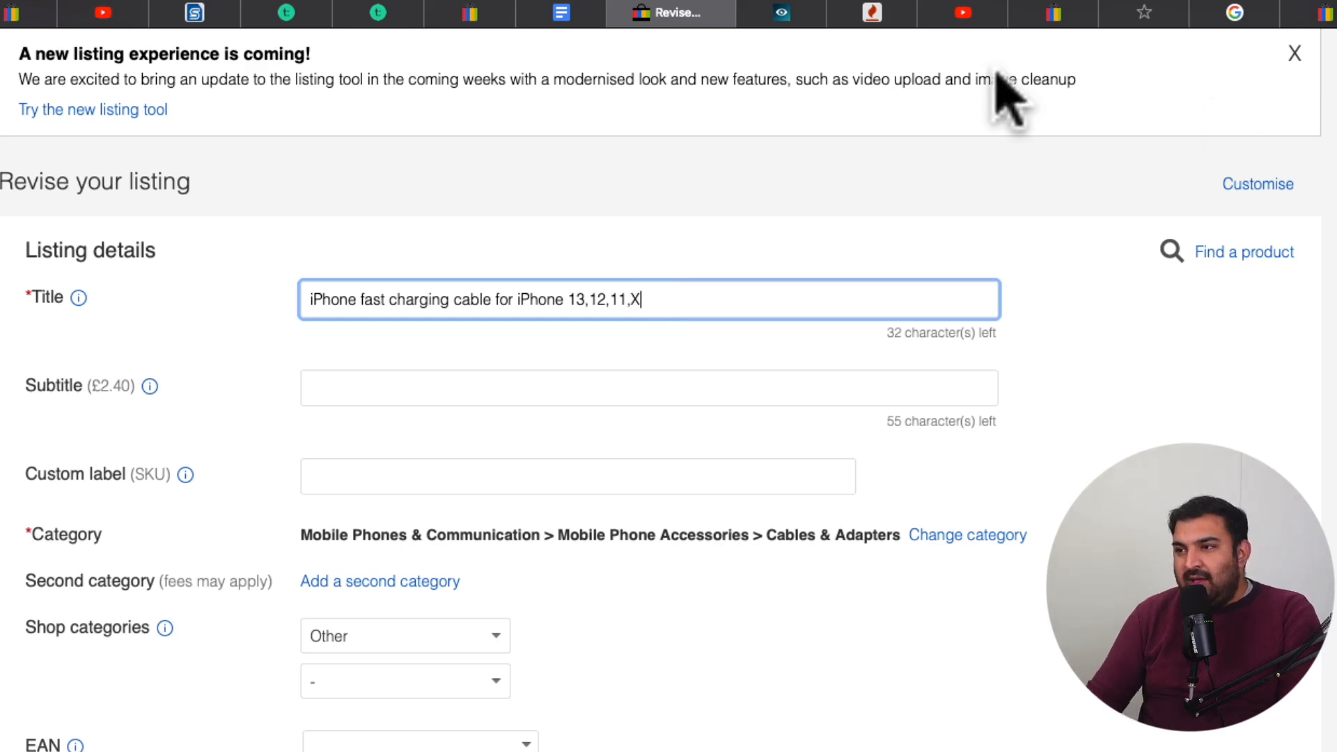
# Check Zik Analytics for older iPhone models and add "5 6,7" to the end of the eBay listing title
pyautogui.click(781, 12)
pyautogui.scroll(-1, 451, 576)
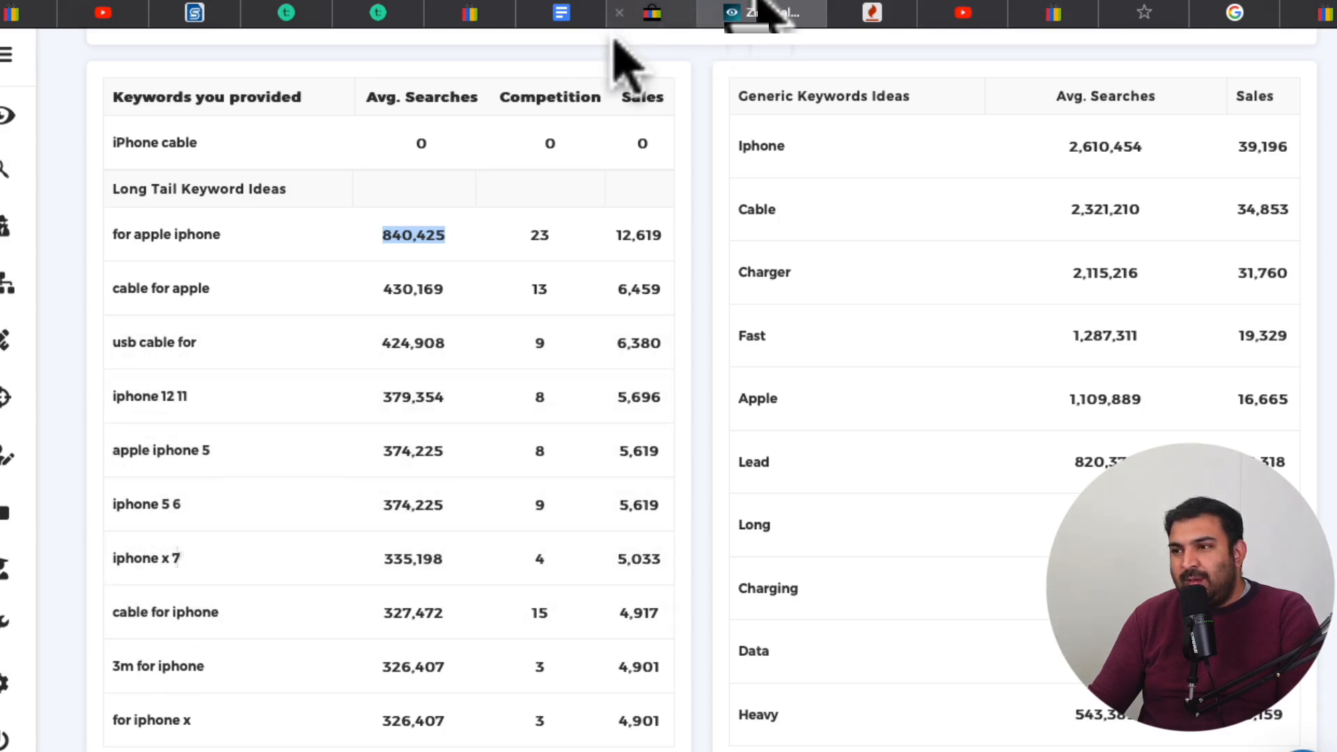
pyautogui.click(651, 16)
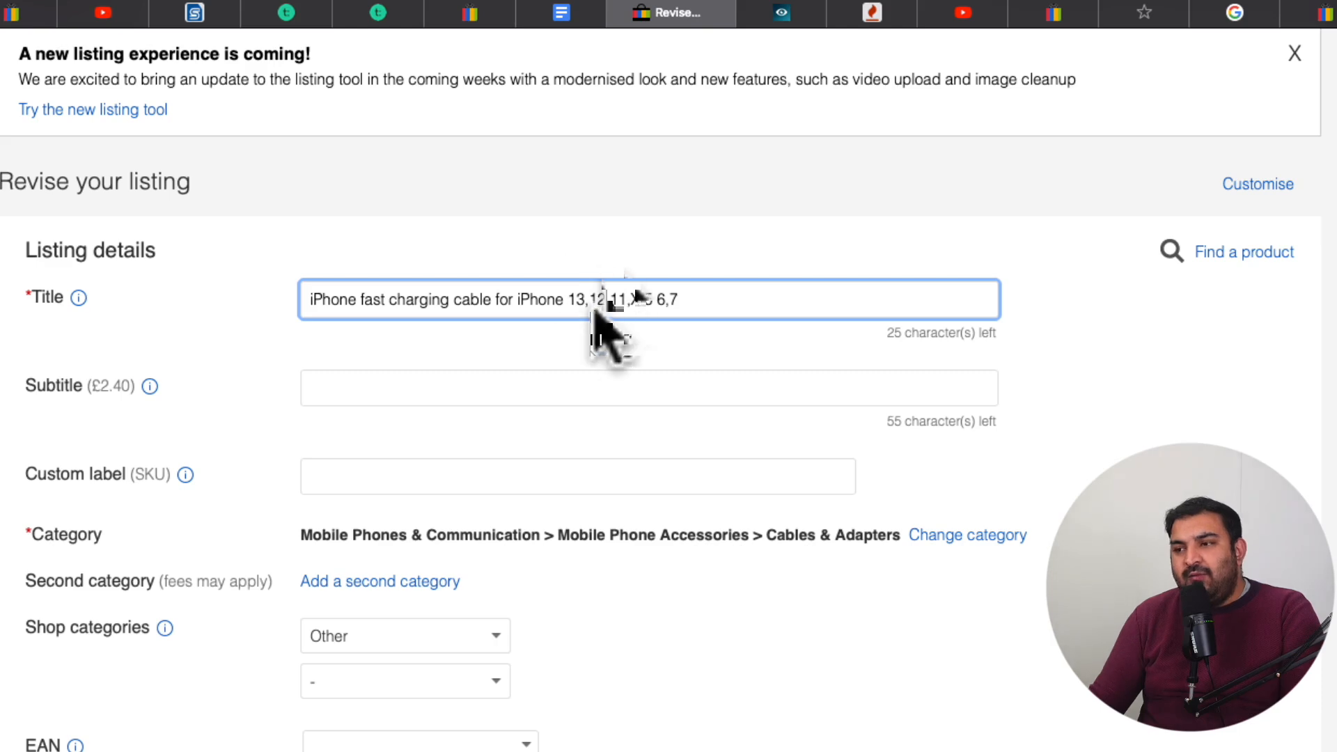
pyautogui.doubleClick(582, 299)
pyautogui.moveTo(581, 299); pyautogui.dragTo(597, 301)
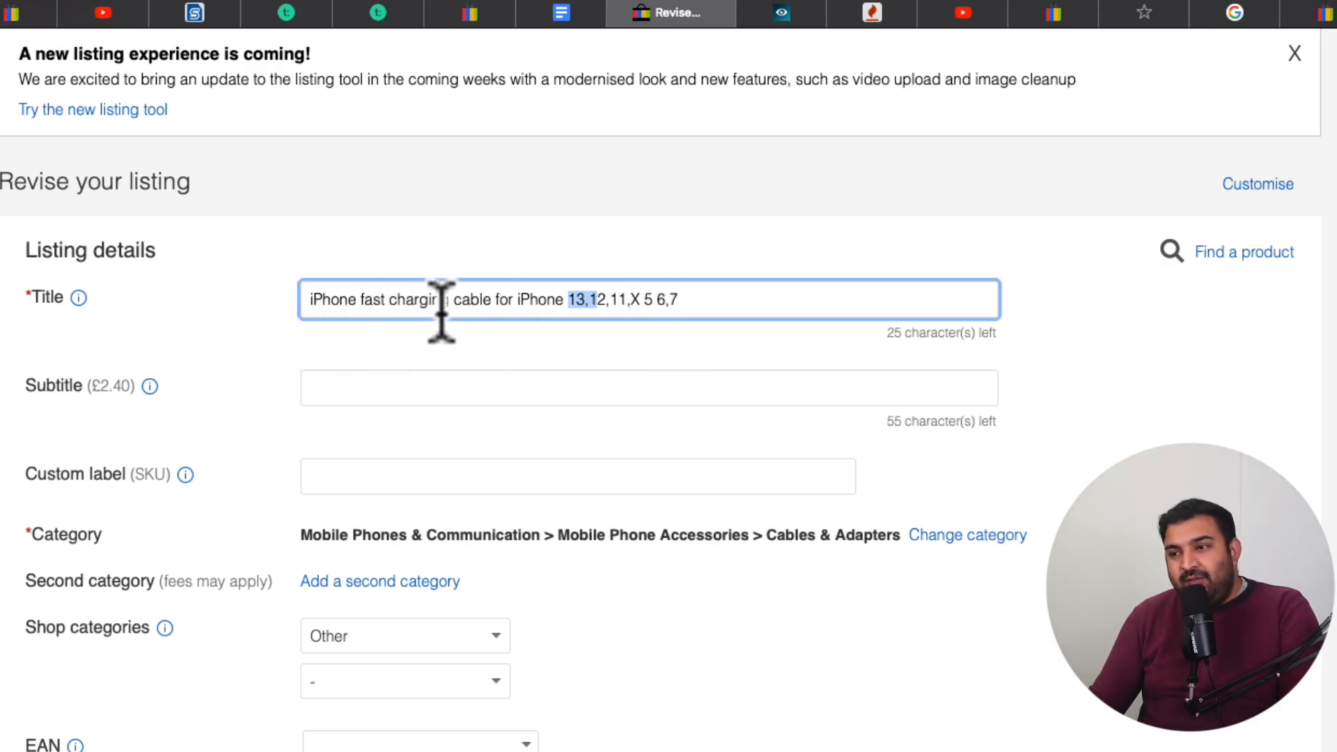
# Review the Zik Analytics keyword ideas again and clear the whole title of the eBay listing
pyautogui.click(783, 12)
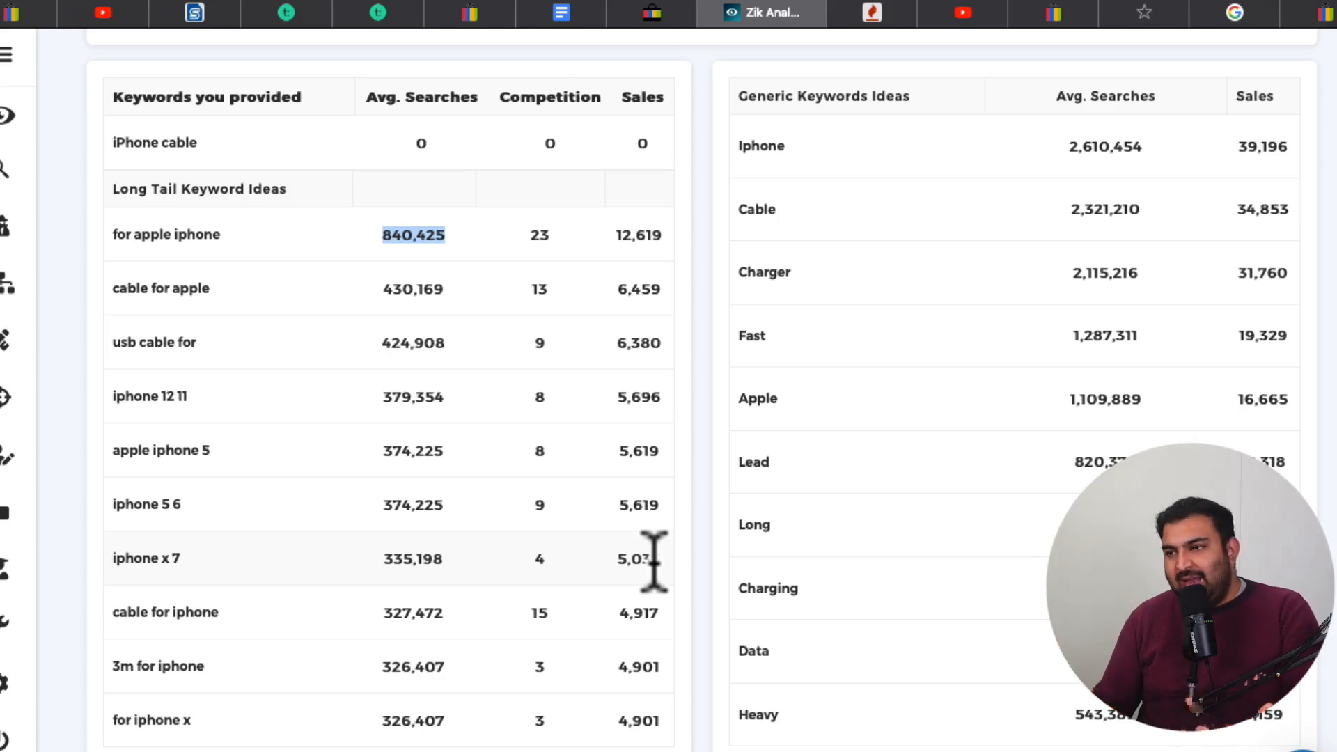
pyautogui.click(648, 16)
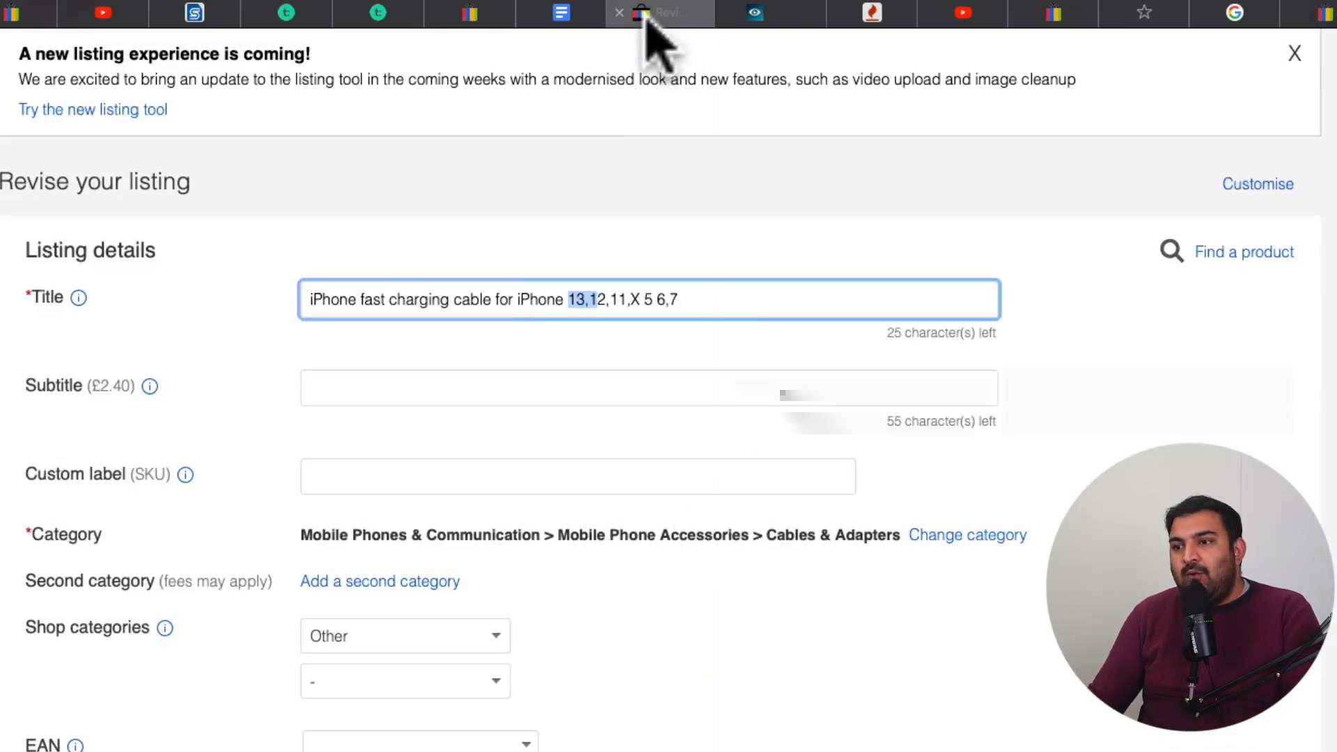
pyautogui.tripleClick(668, 299)
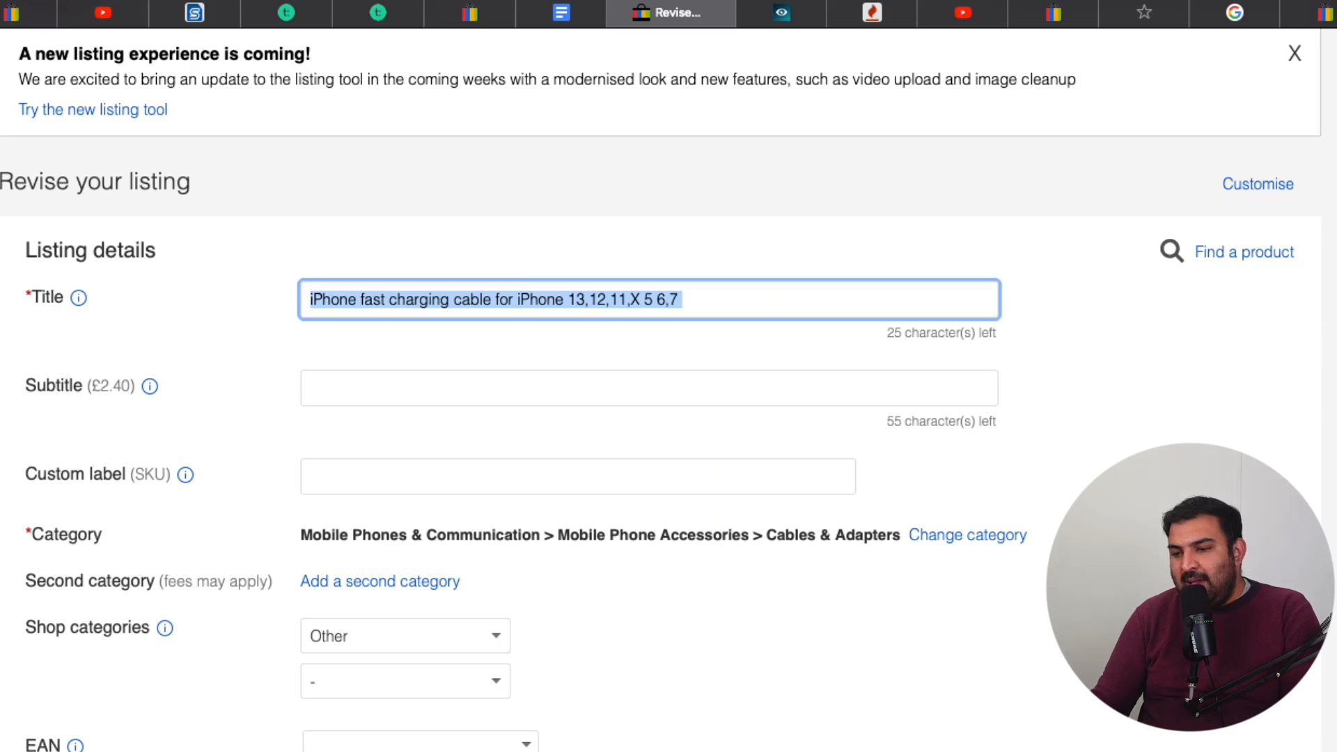
pyautogui.press('BackSpace')
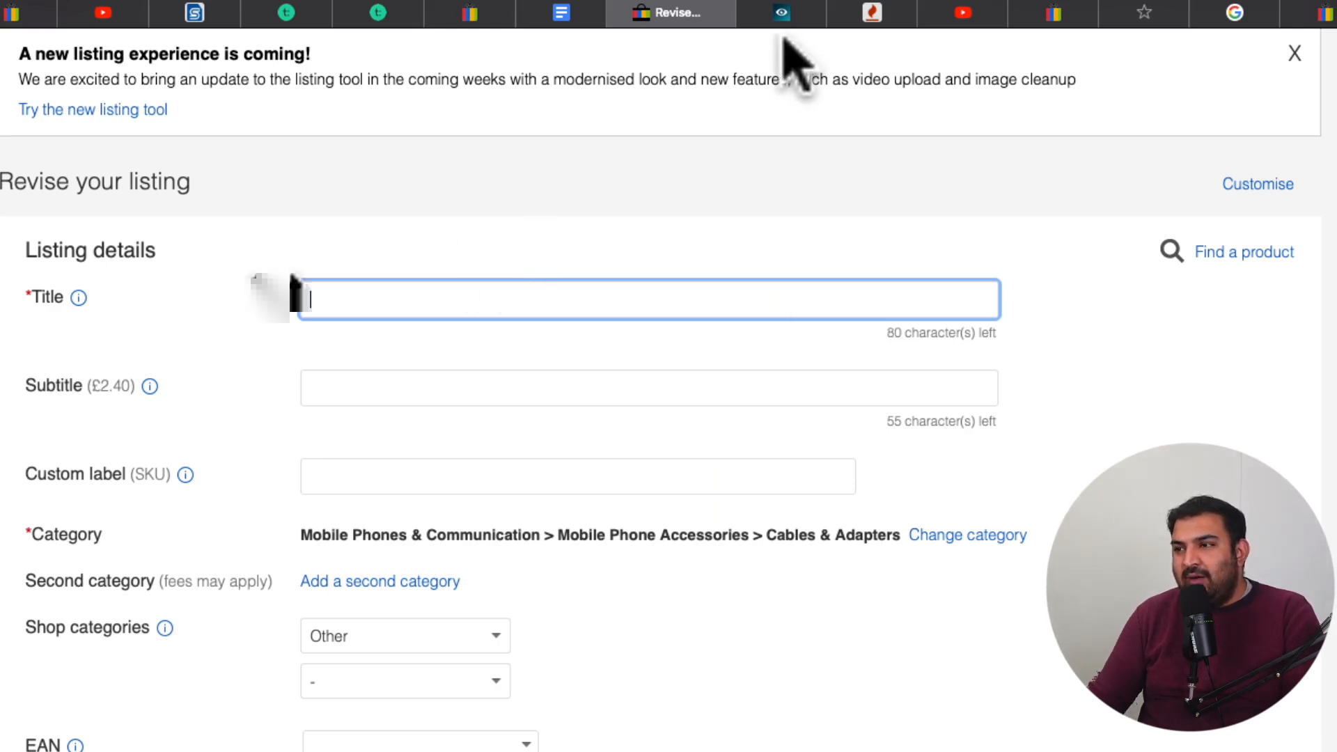
# Switch to Zik Analytics and set the exclude phrase of the keyword search to "watch for men"
pyautogui.click(780, 14)
pyautogui.scroll(3, 692, 185)
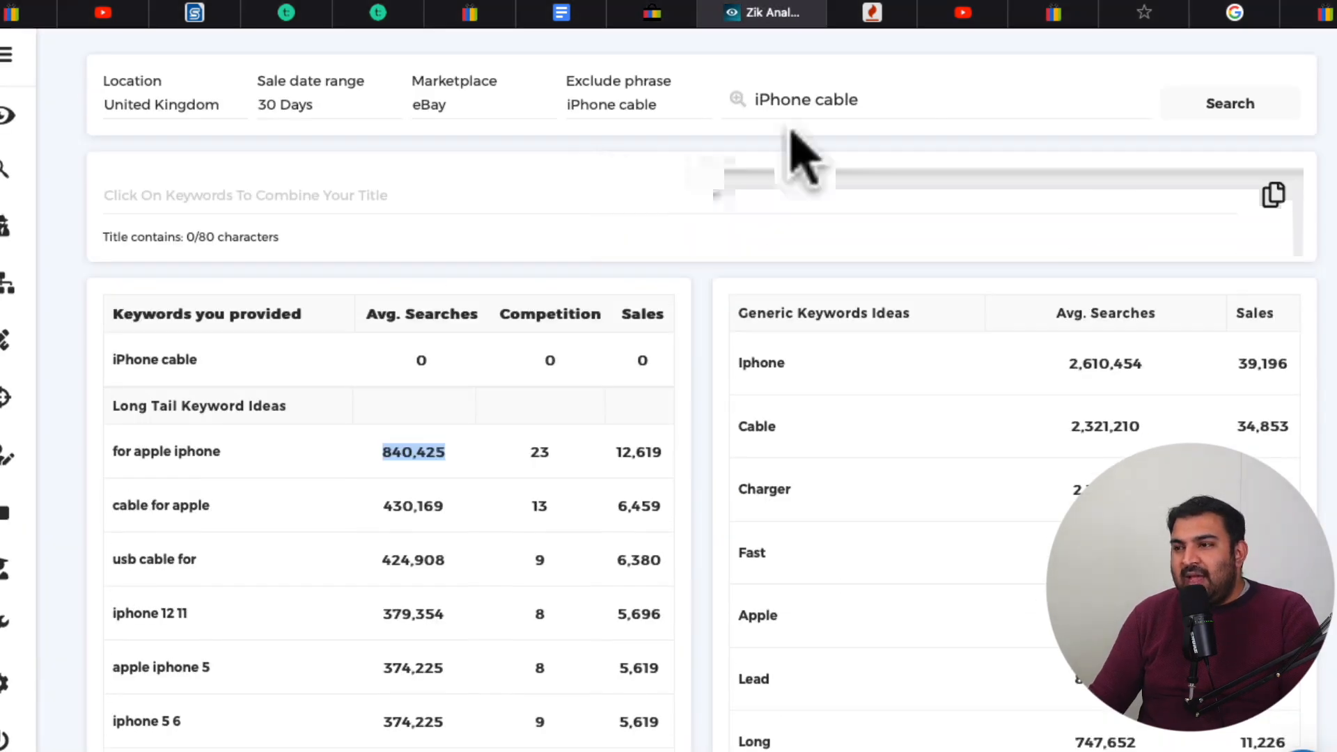
pyautogui.tripleClick(908, 103)
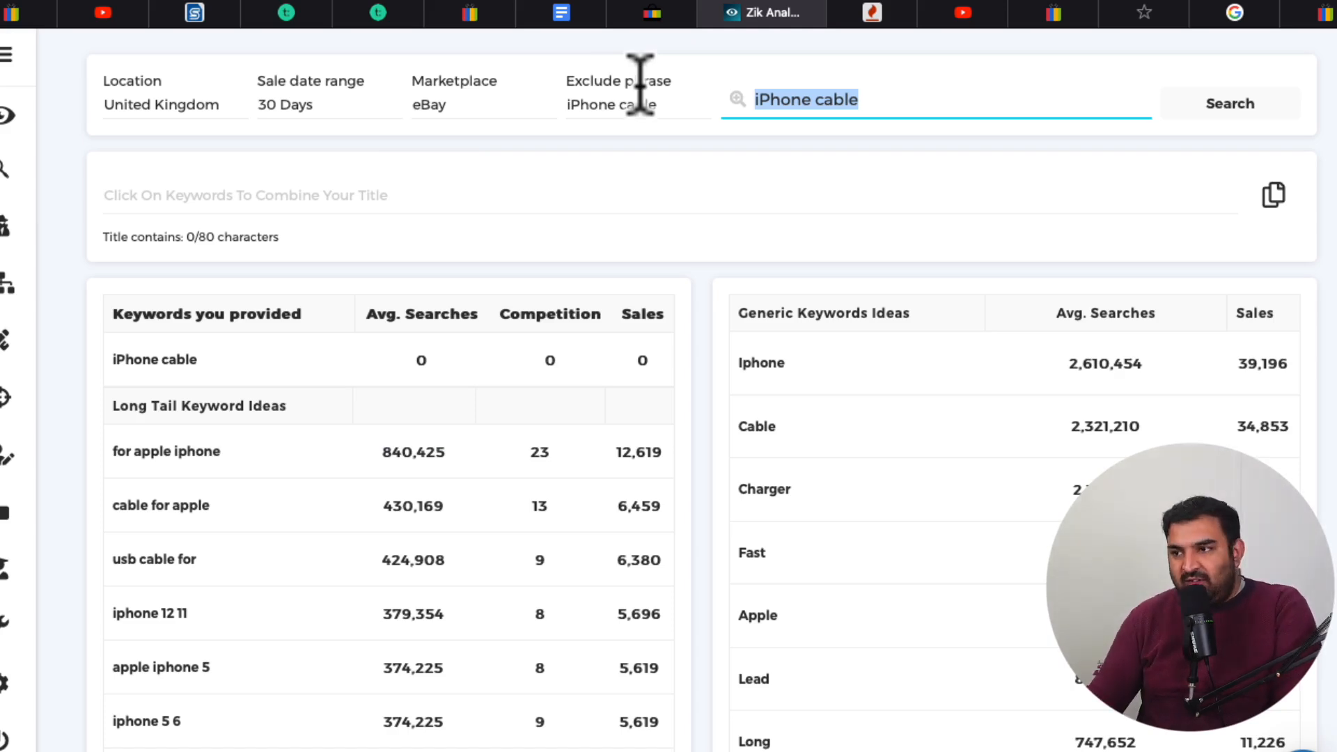
pyautogui.tripleClick(671, 100)
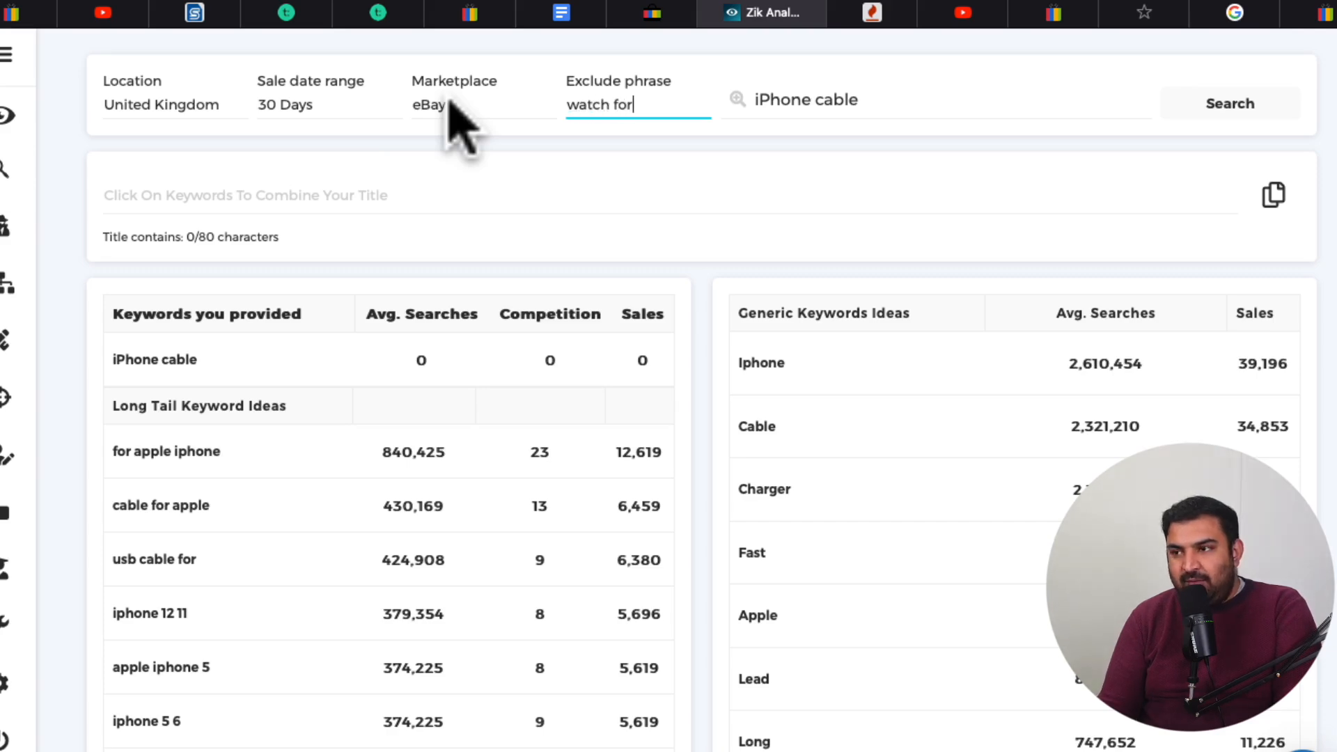
pyautogui.write('watch for me')
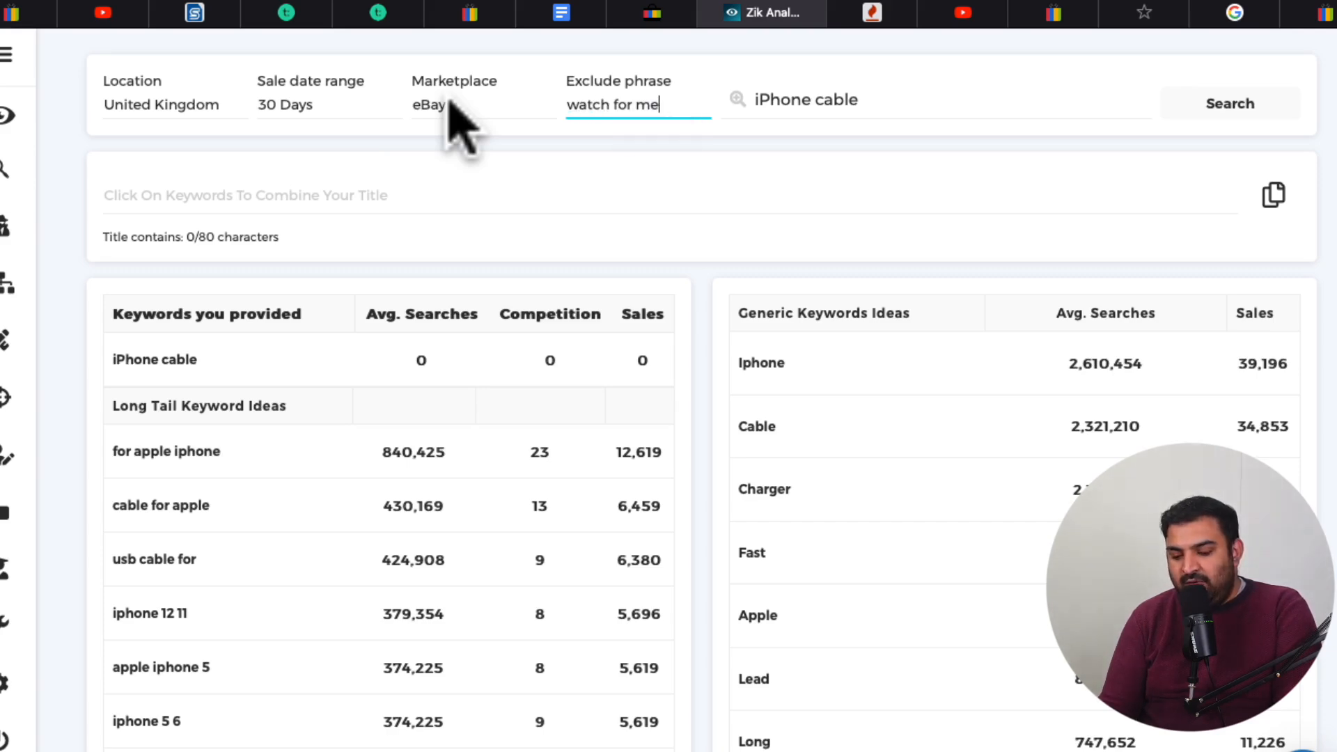
pyautogui.write('m')
pyautogui.press('BackSpace')
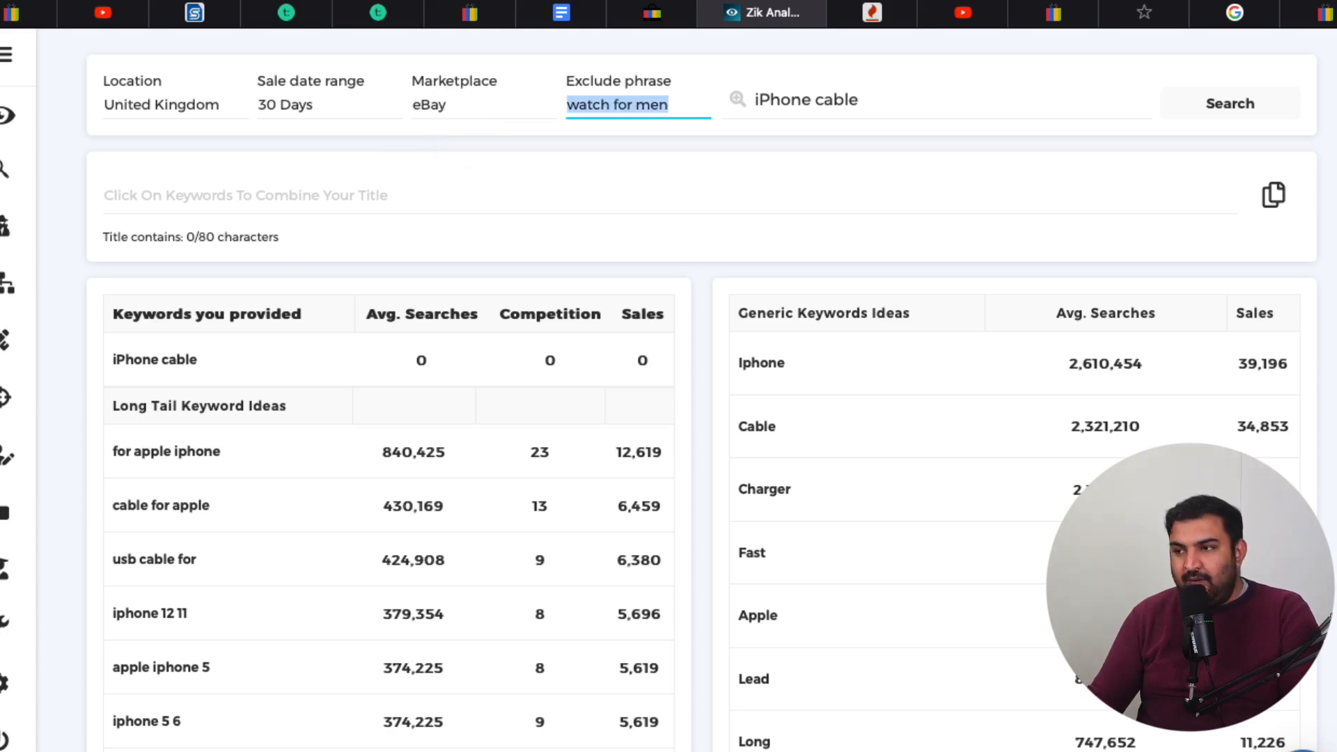
# Replace the search keyword with "watch for men" and run the keyword search
pyautogui.moveTo(919, 101); pyautogui.dragTo(531, 99)
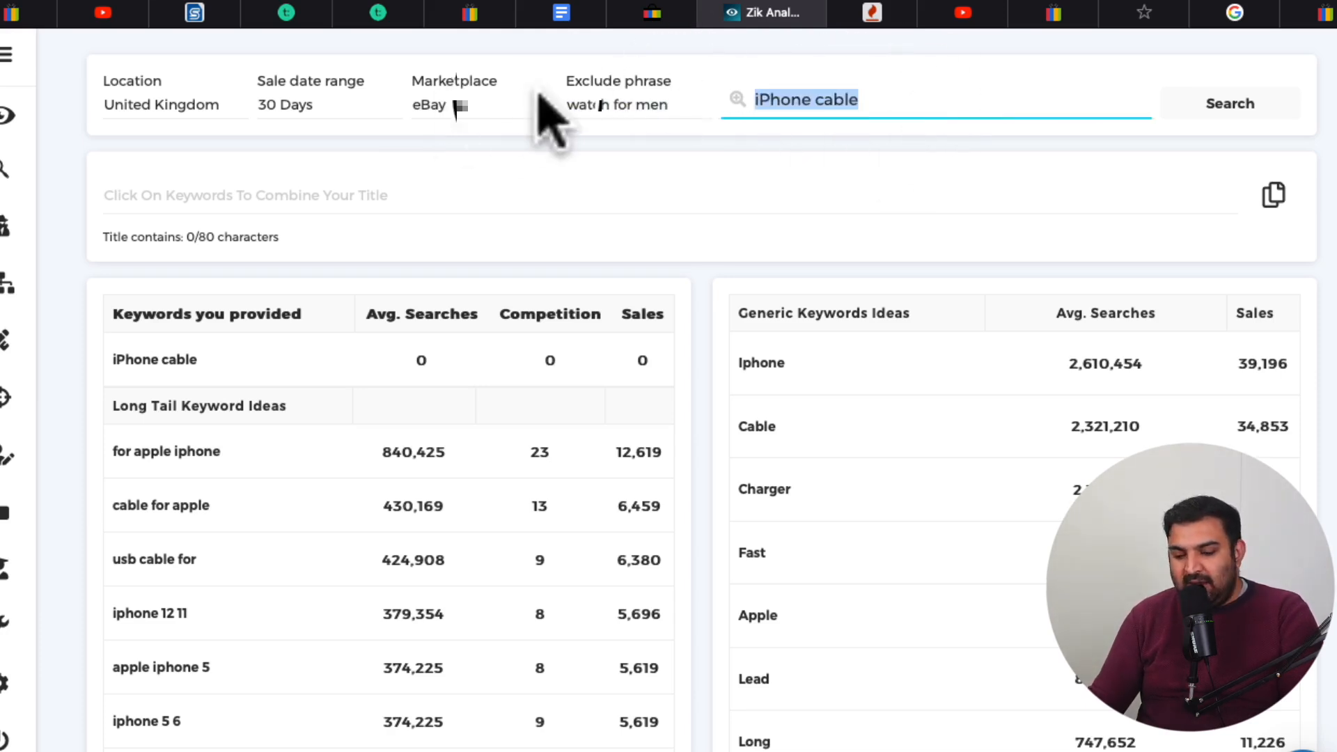
pyautogui.write('watch for men')
pyautogui.click(1234, 111)
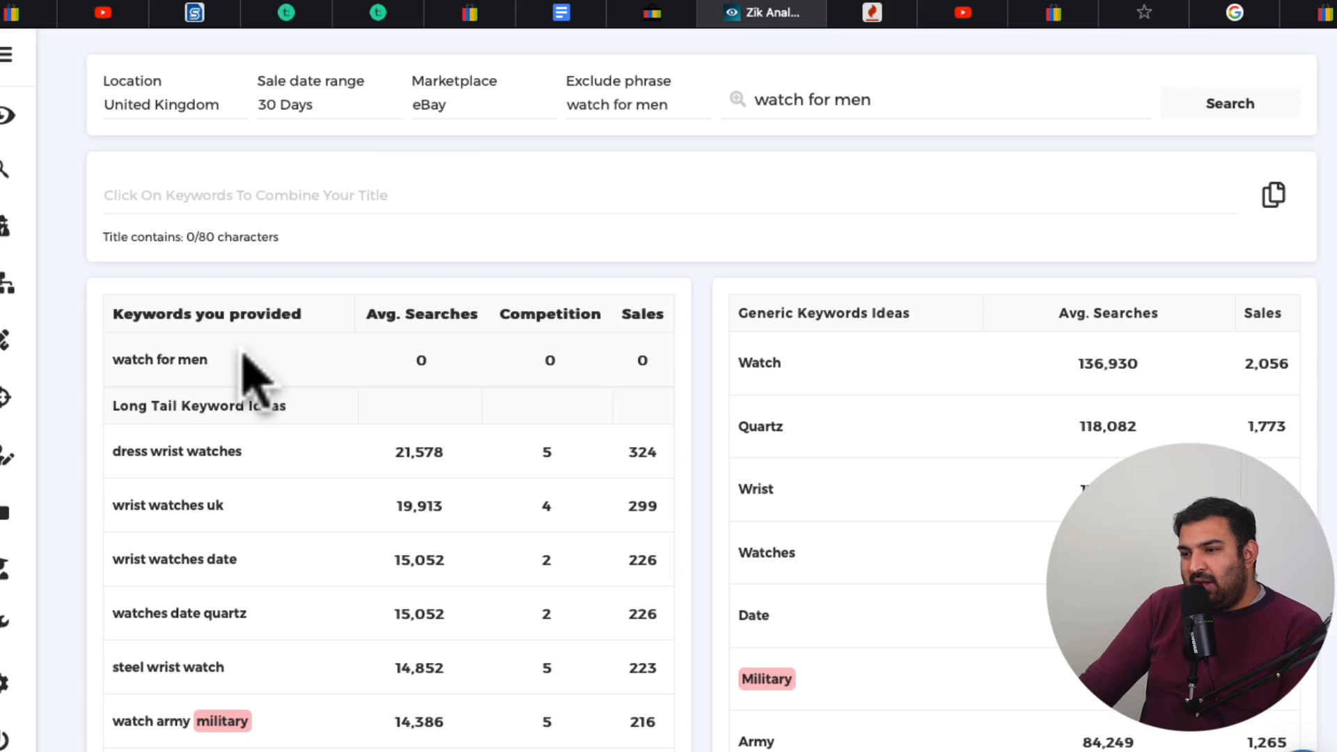
# Examine the long tail and generic keyword ideas for "watch for men", comparing searches, competition and sales
pyautogui.scroll(-1, 248, 373)
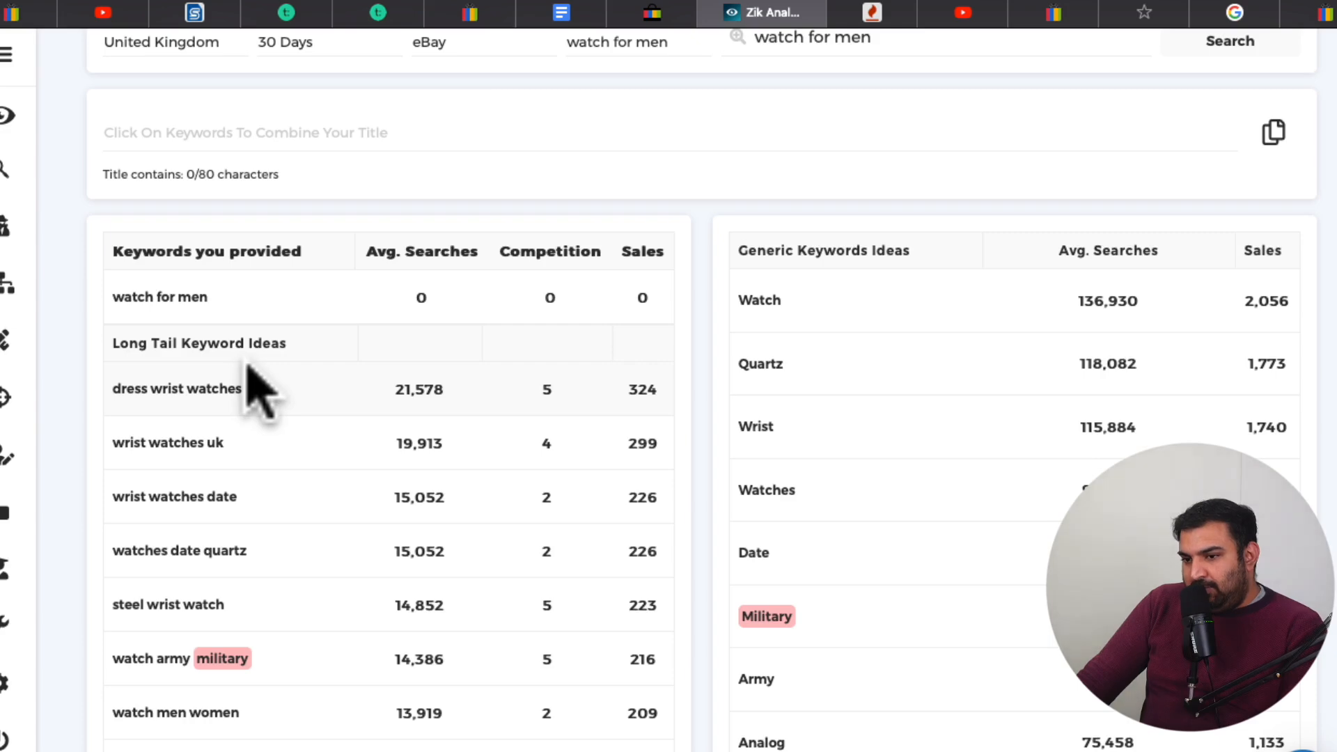
pyautogui.scroll(-1, 257, 394)
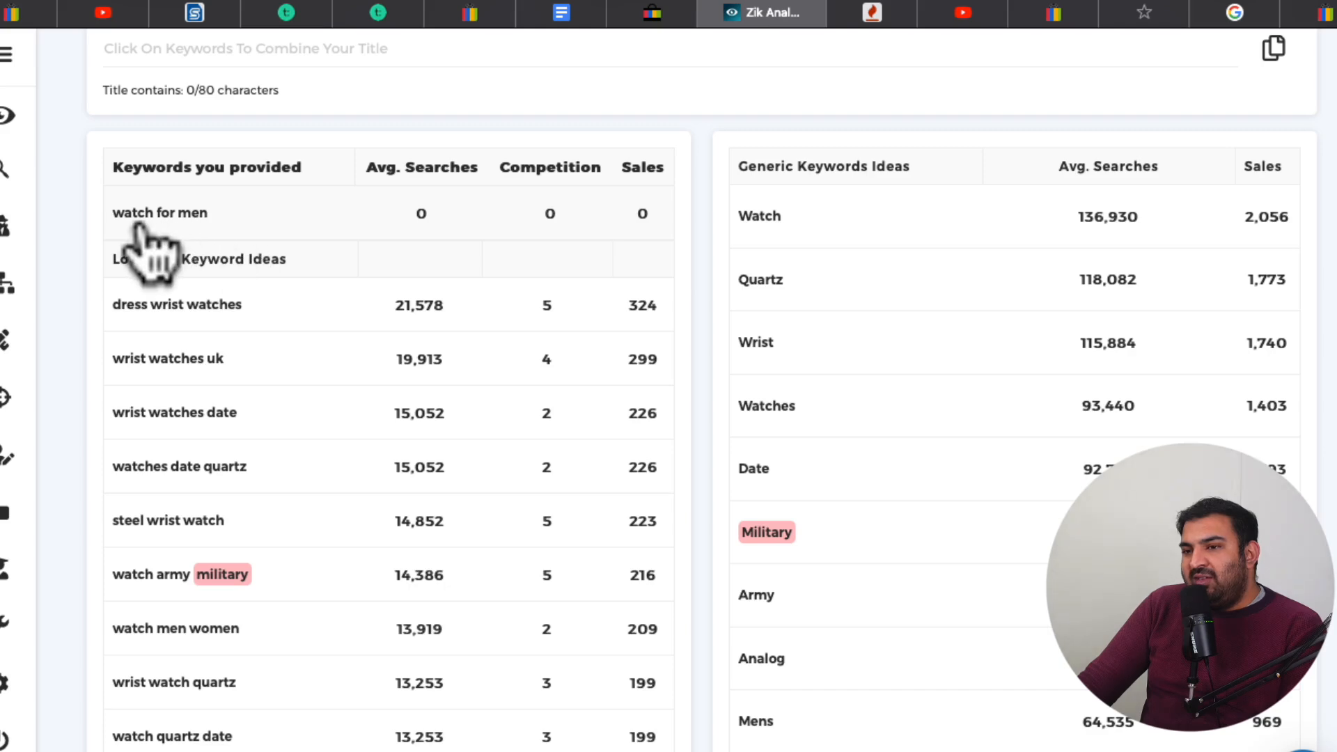
pyautogui.scroll(-1, 208, 243)
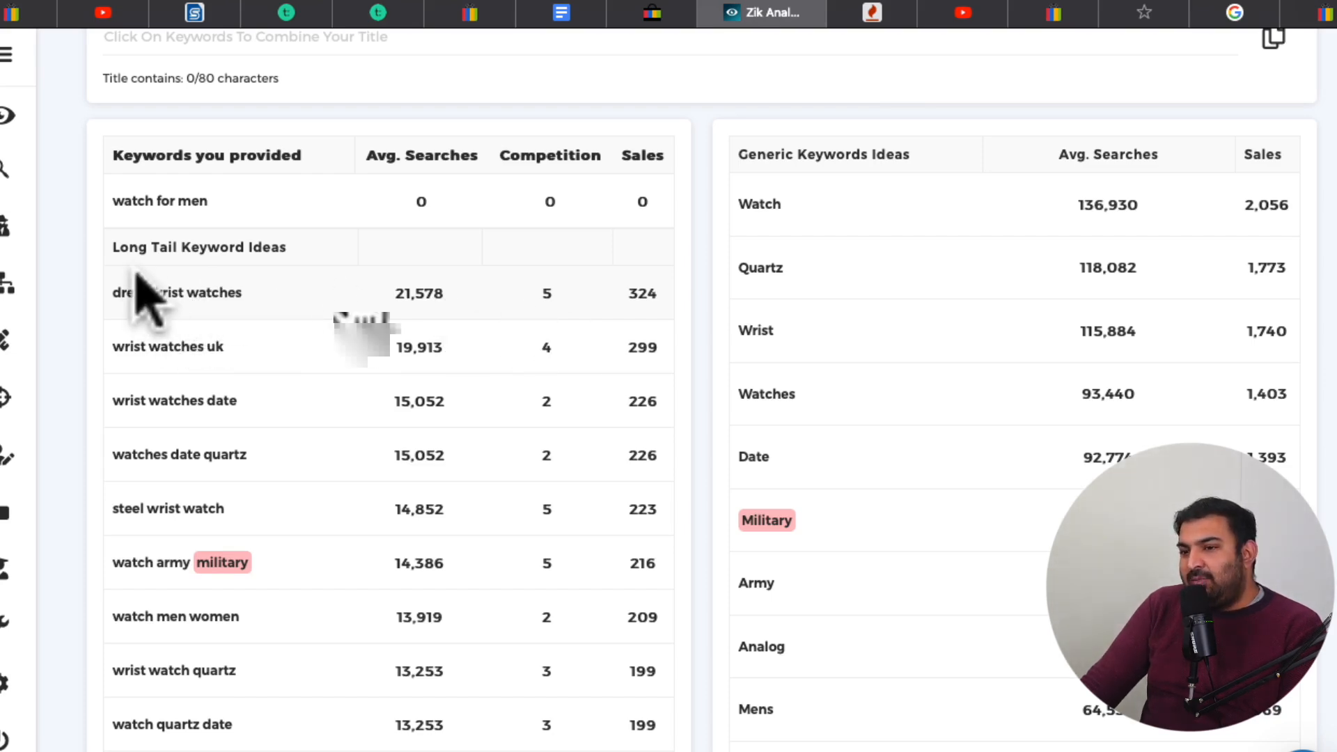
pyautogui.scroll(-1, 195, 303)
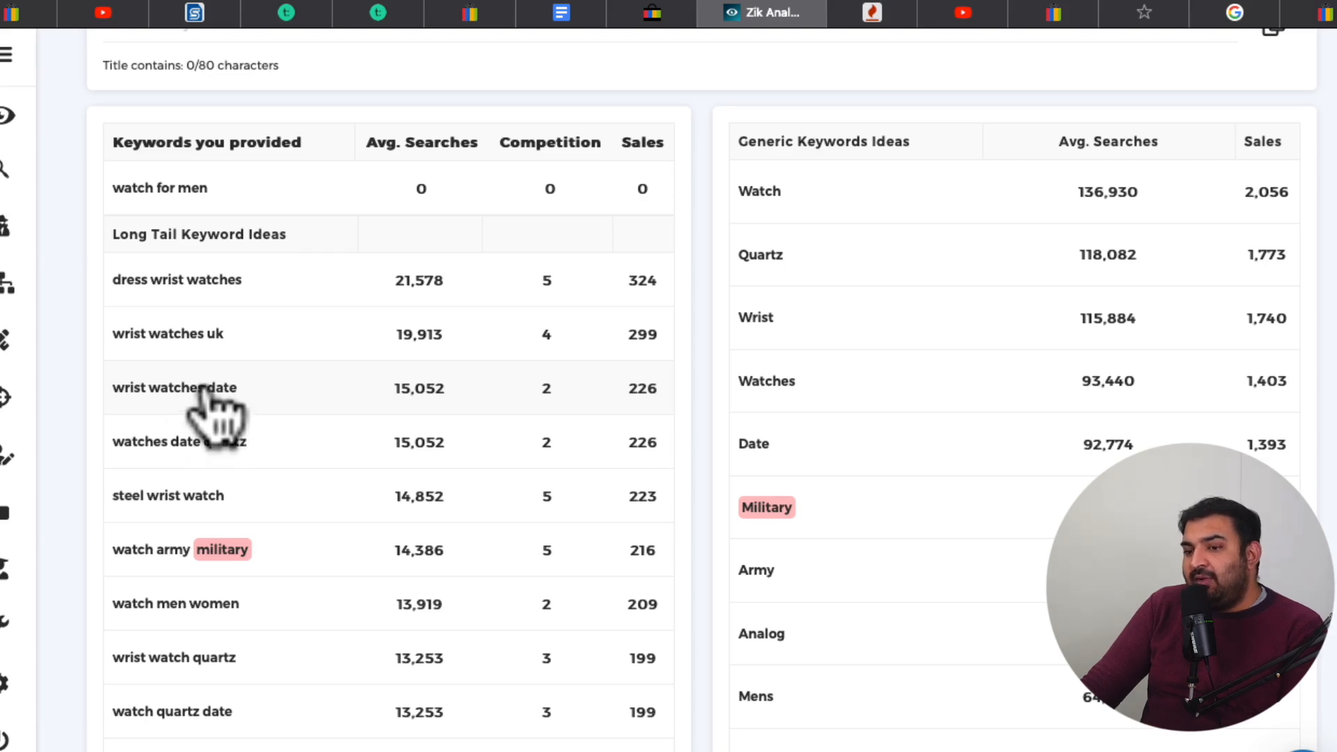
pyautogui.scroll(-1, 206, 397)
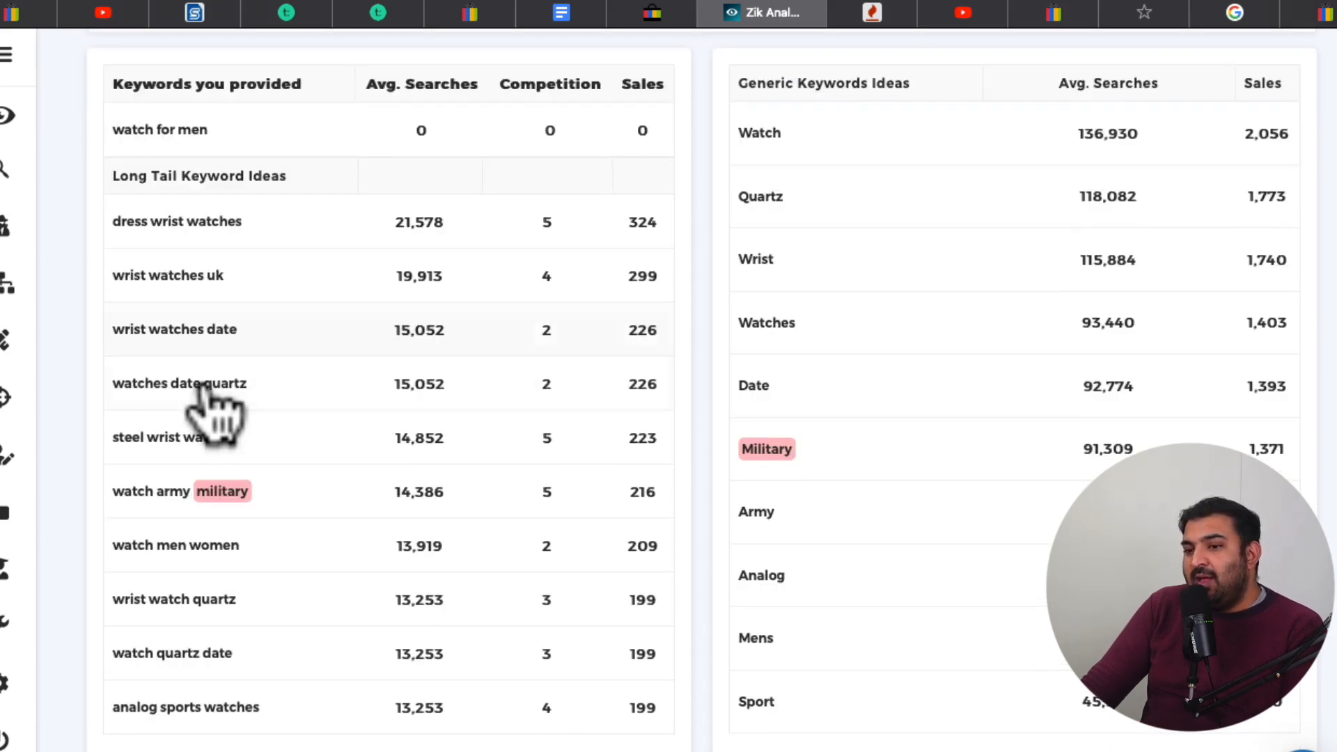
pyautogui.scroll(-1, 209, 397)
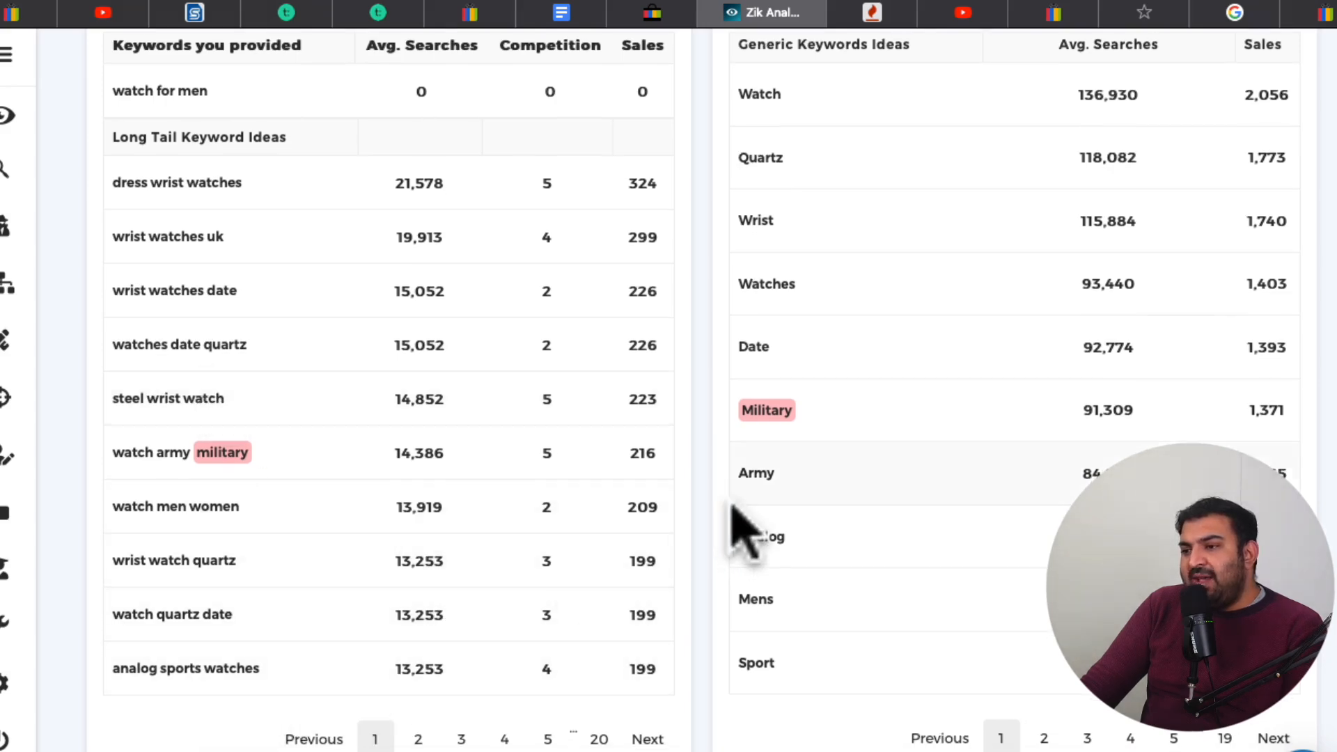
pyautogui.scroll(2, 734, 512)
pyautogui.scroll(-2, 744, 529)
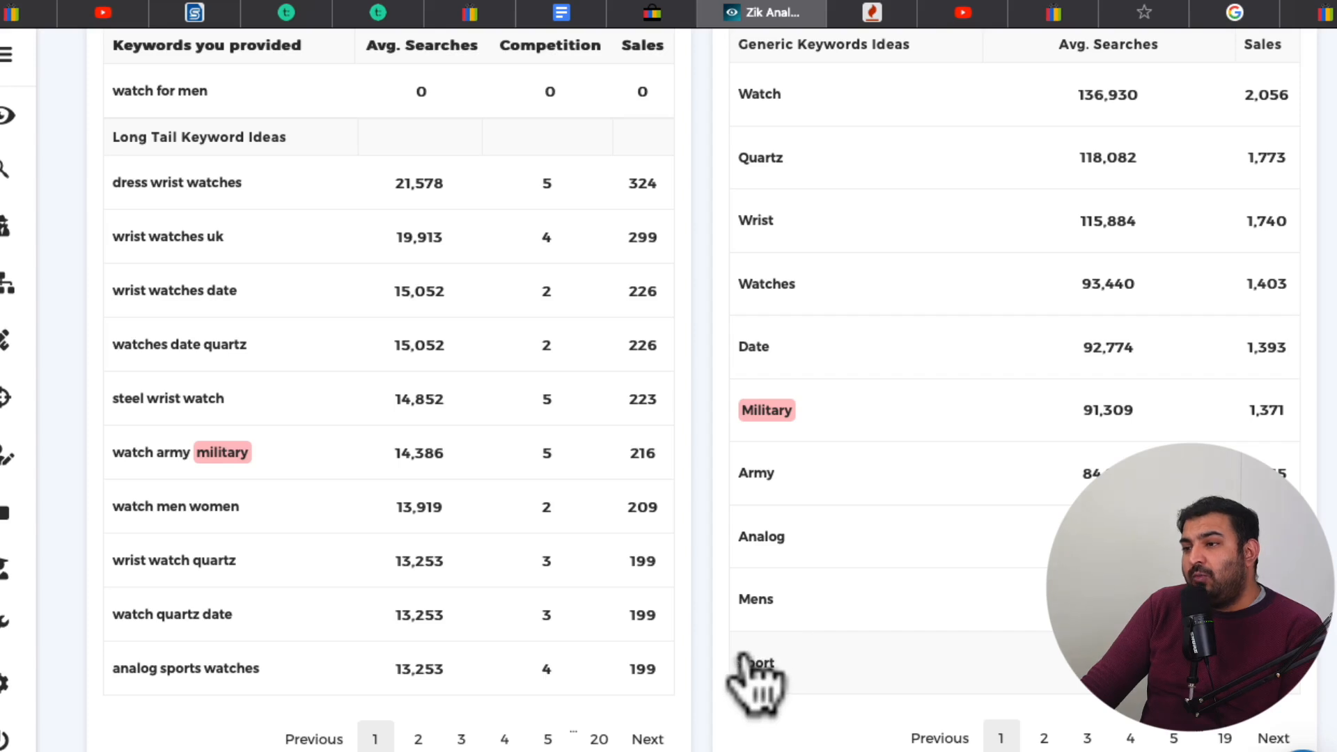
pyautogui.scroll(1, 669, 560)
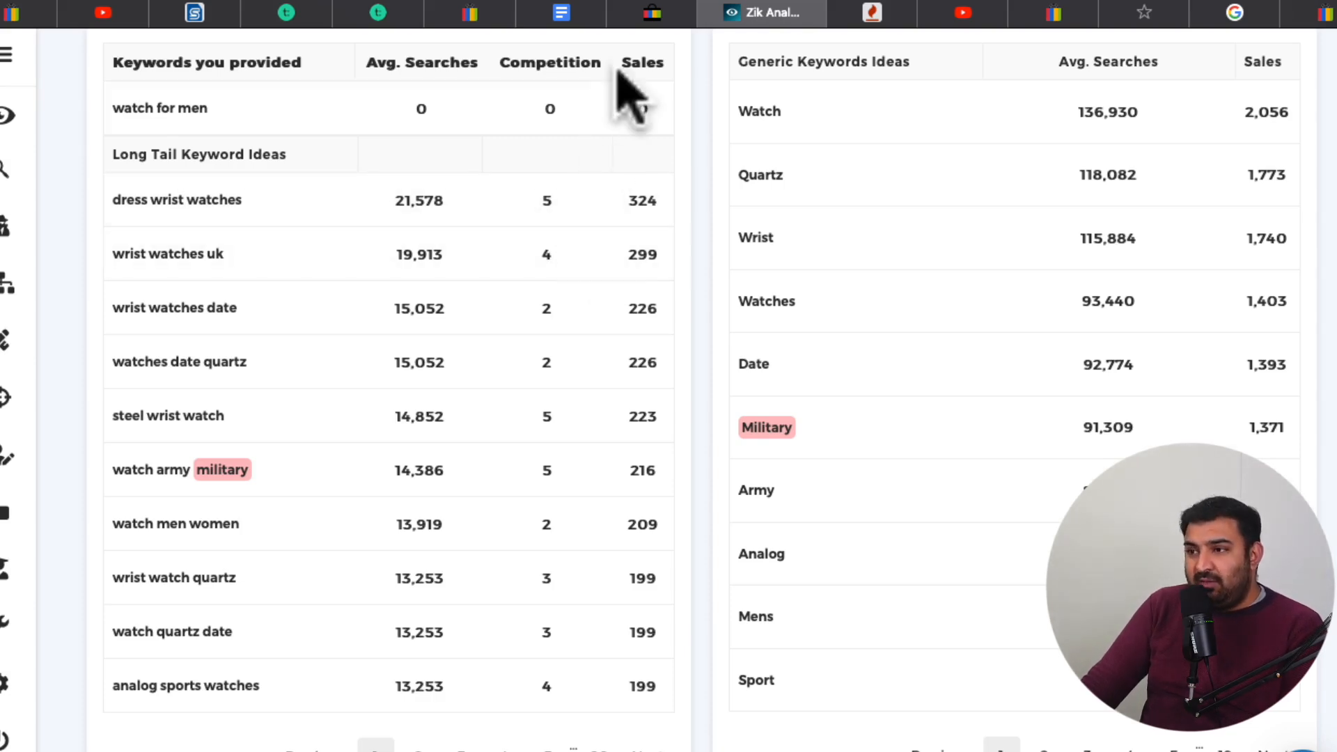
# Write "Leather dress wrist watch" as the eBay listing title, copying the long tail keyword "dress wrist watches" from Zik Analytics and making it singular
pyautogui.click(650, 13)
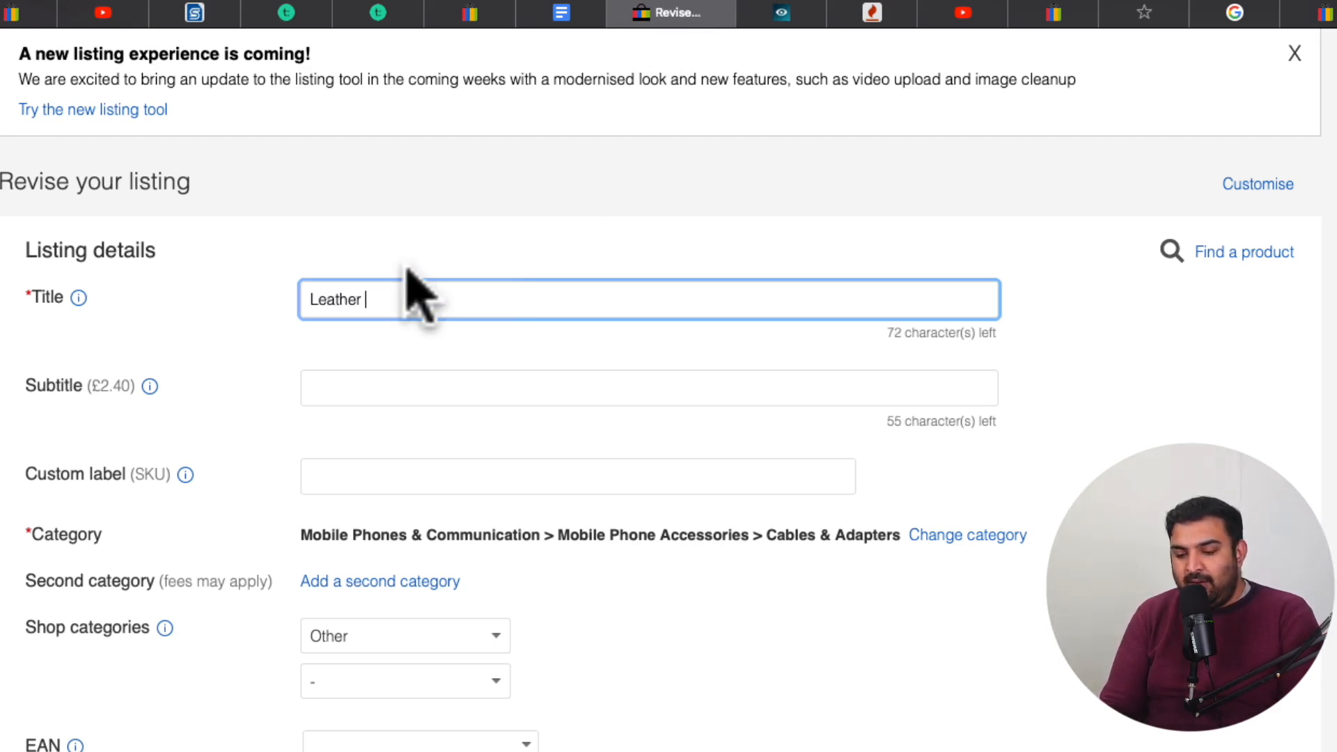
pyautogui.click(776, 13)
pyautogui.moveTo(252, 220); pyautogui.dragTo(114, 207)
pyautogui.press('super+c')
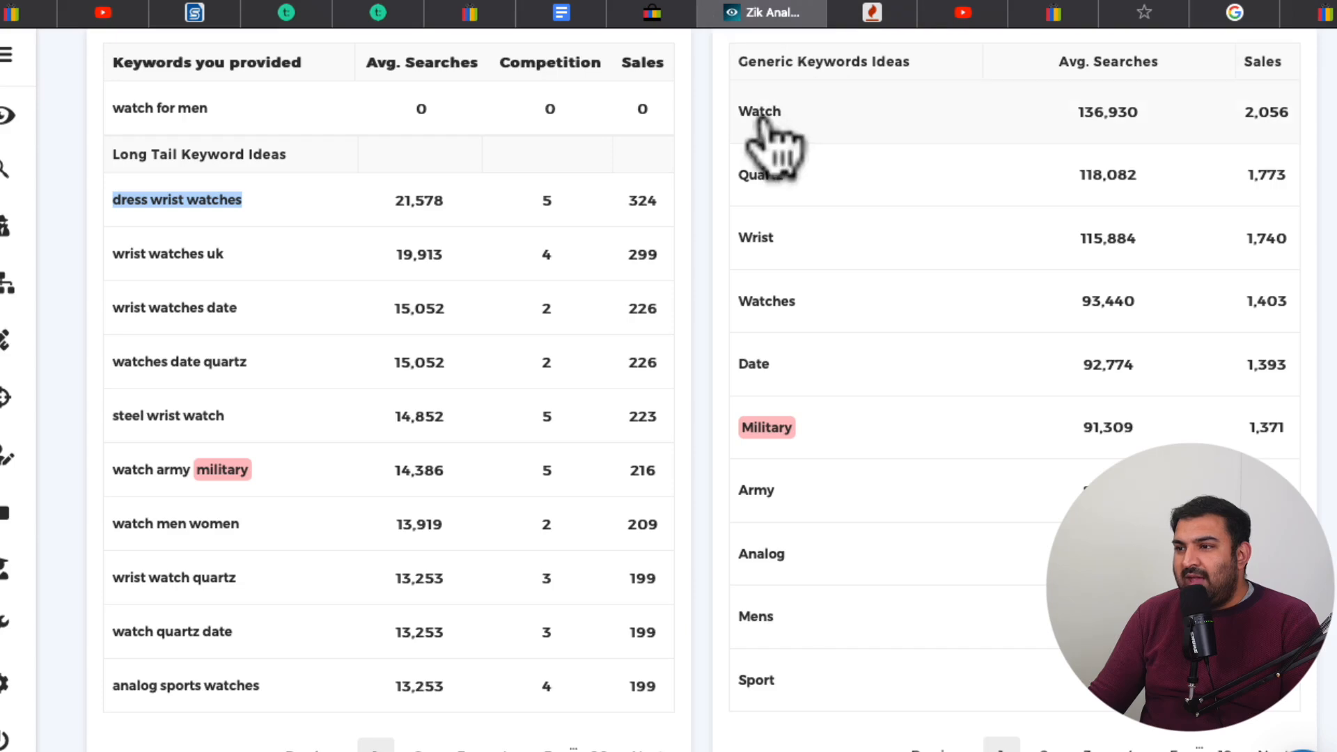
pyautogui.click(668, 13)
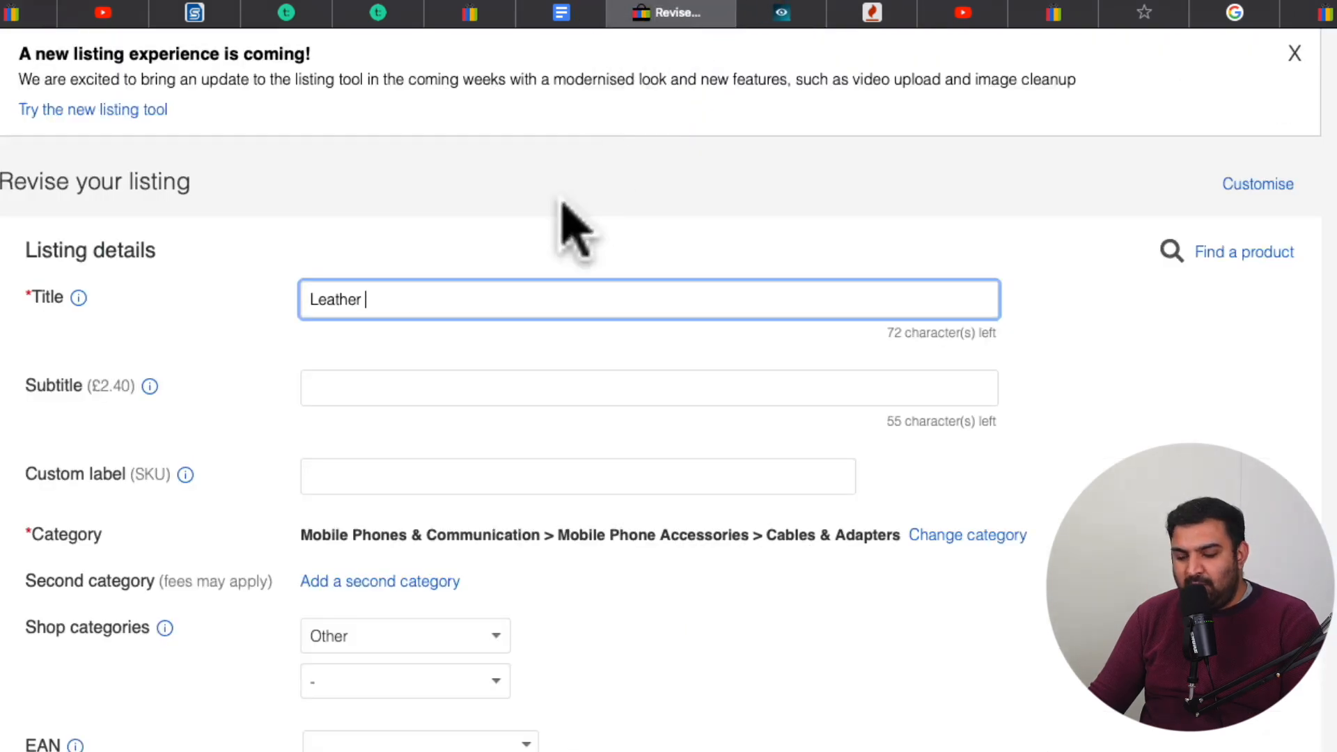
pyautogui.press('super+v')
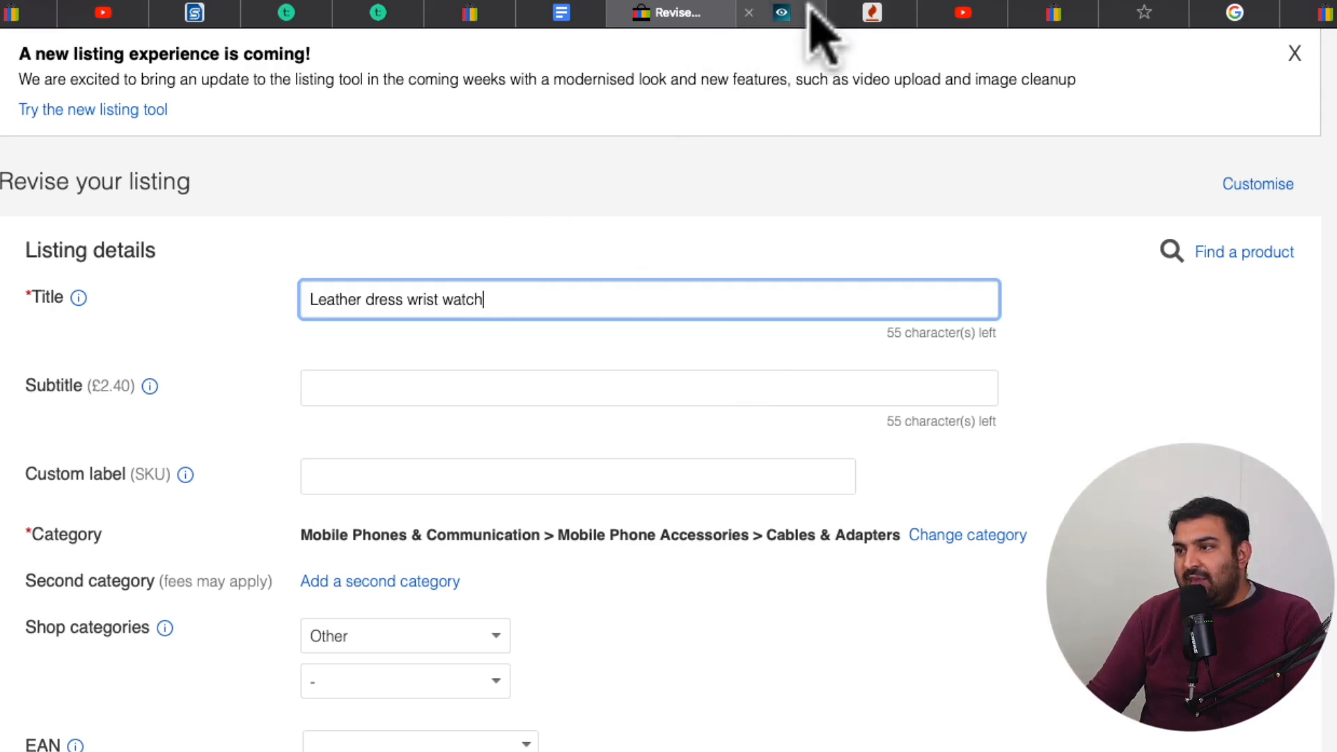
# Consult the Zik Analytics keyword ideas and expand the eBay listing title to "Leather dress analog wrist watch with date,"
pyautogui.click(773, 12)
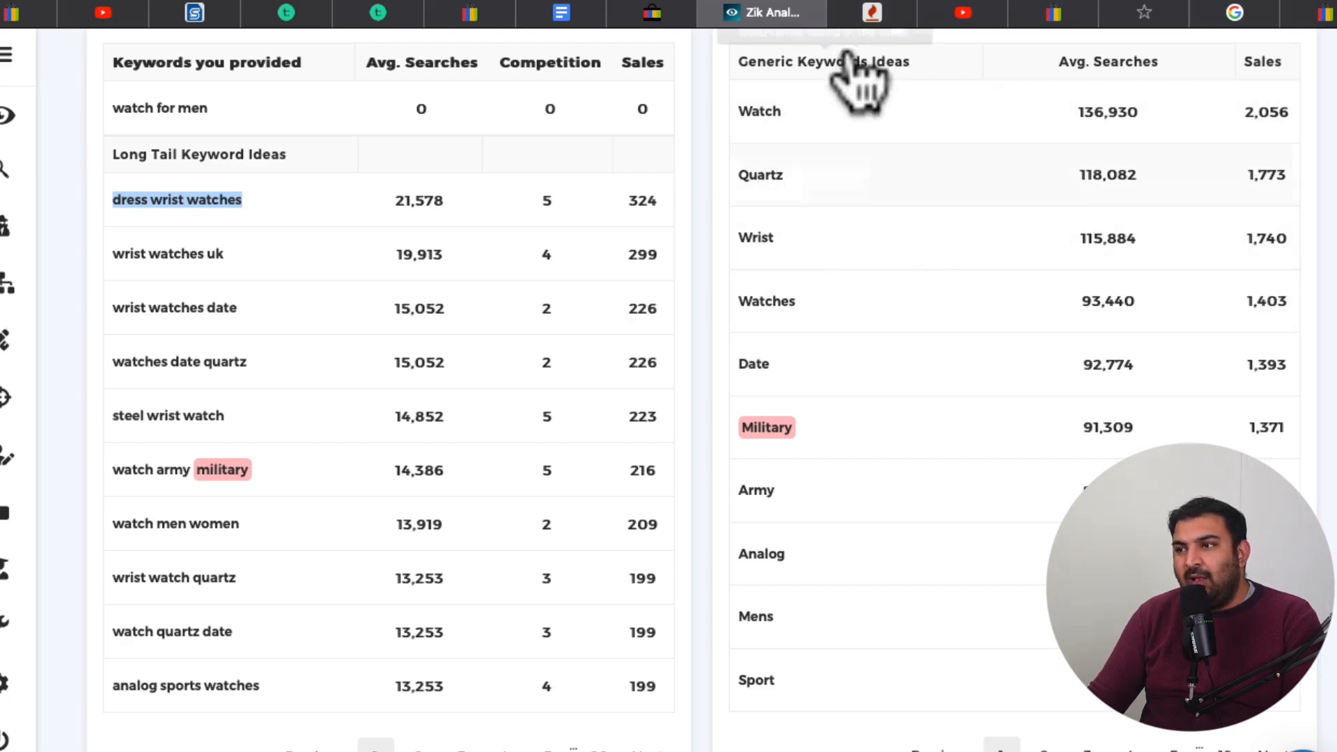
pyautogui.click(652, 14)
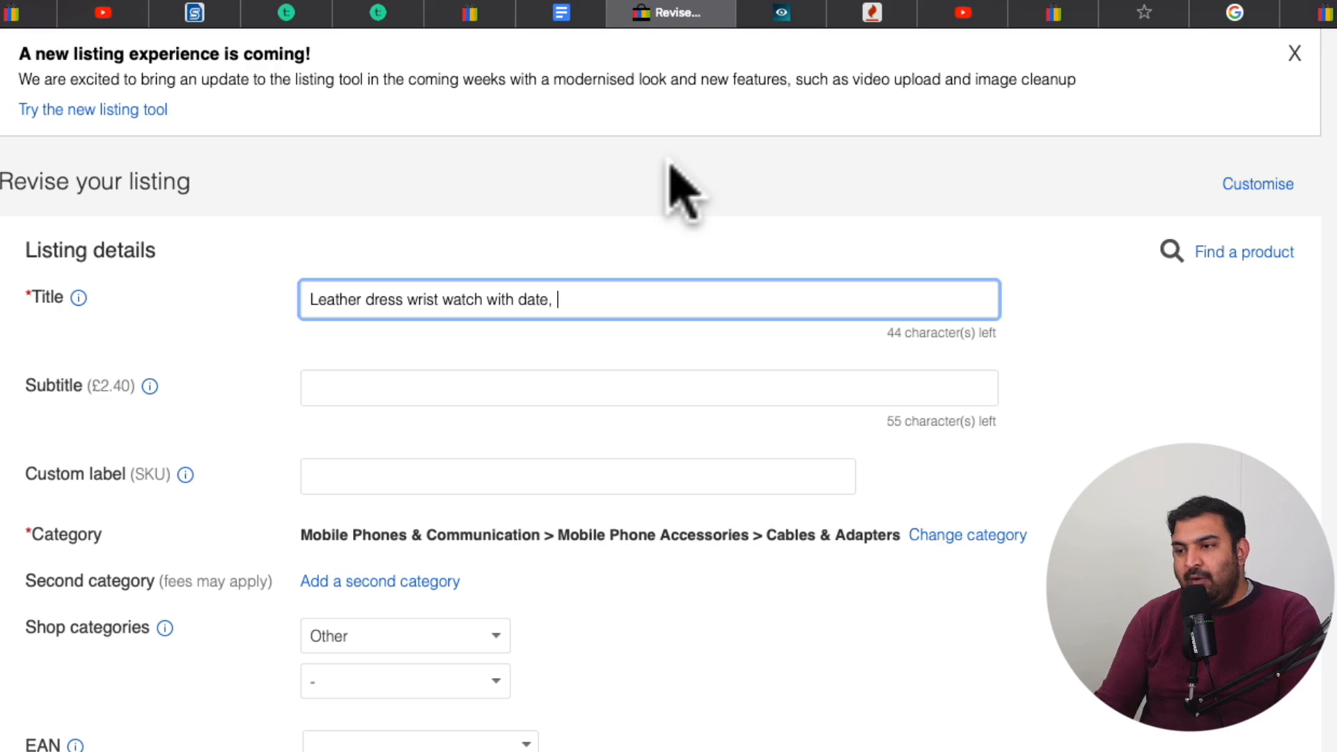
pyautogui.click(800, 14)
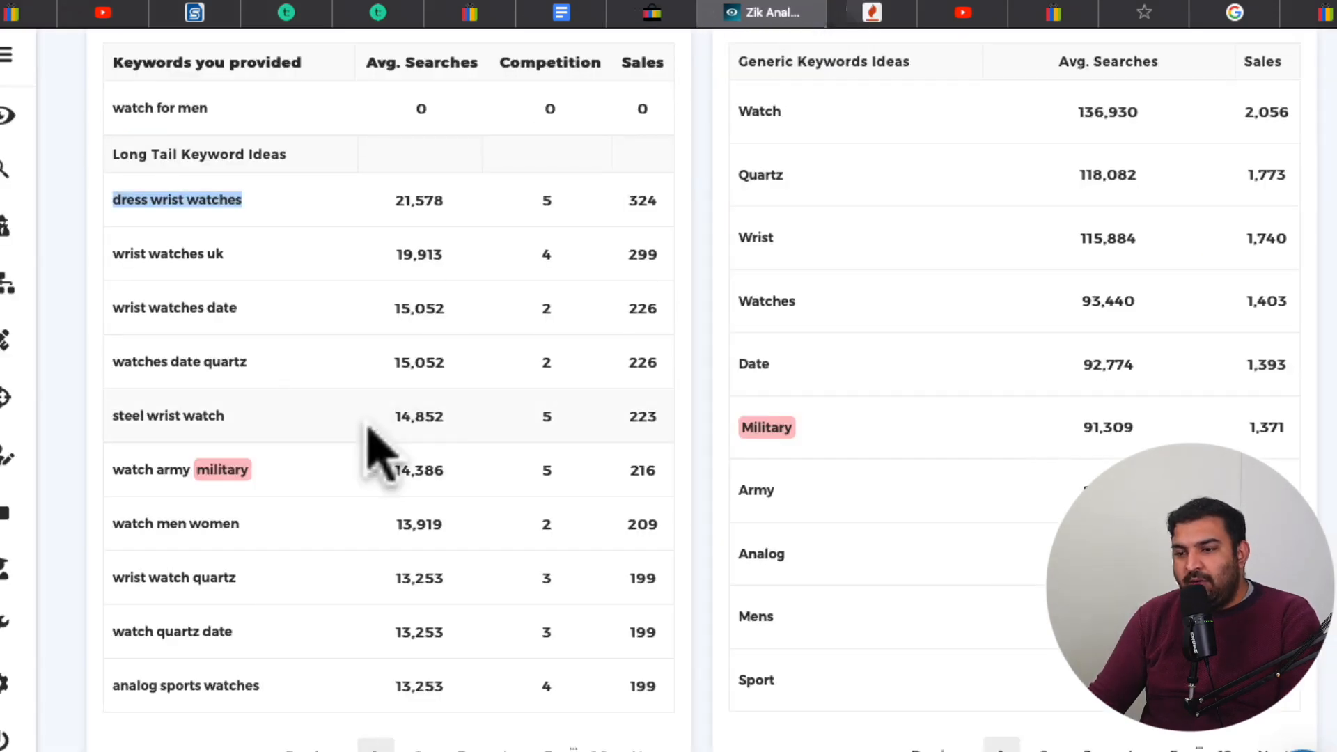
pyautogui.scroll(-1, 379, 453)
pyautogui.scroll(-1, 375, 451)
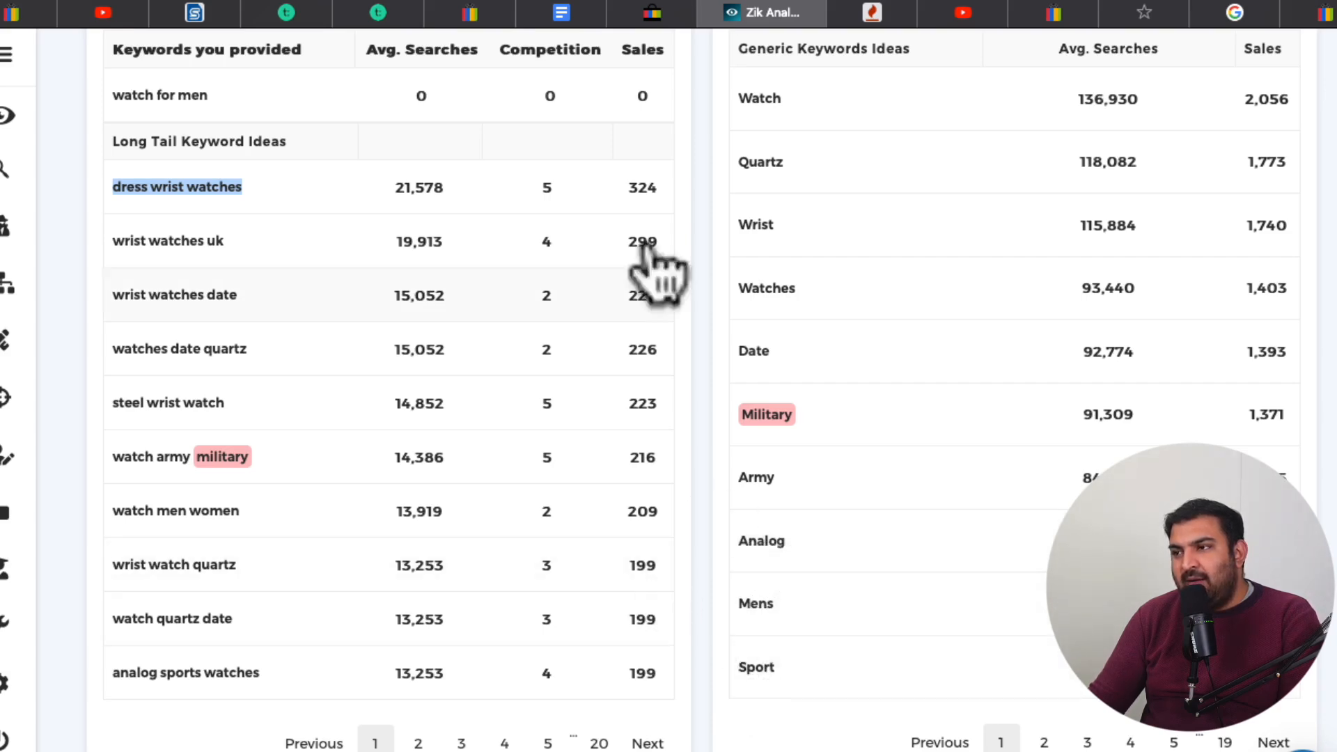
pyautogui.click(653, 14)
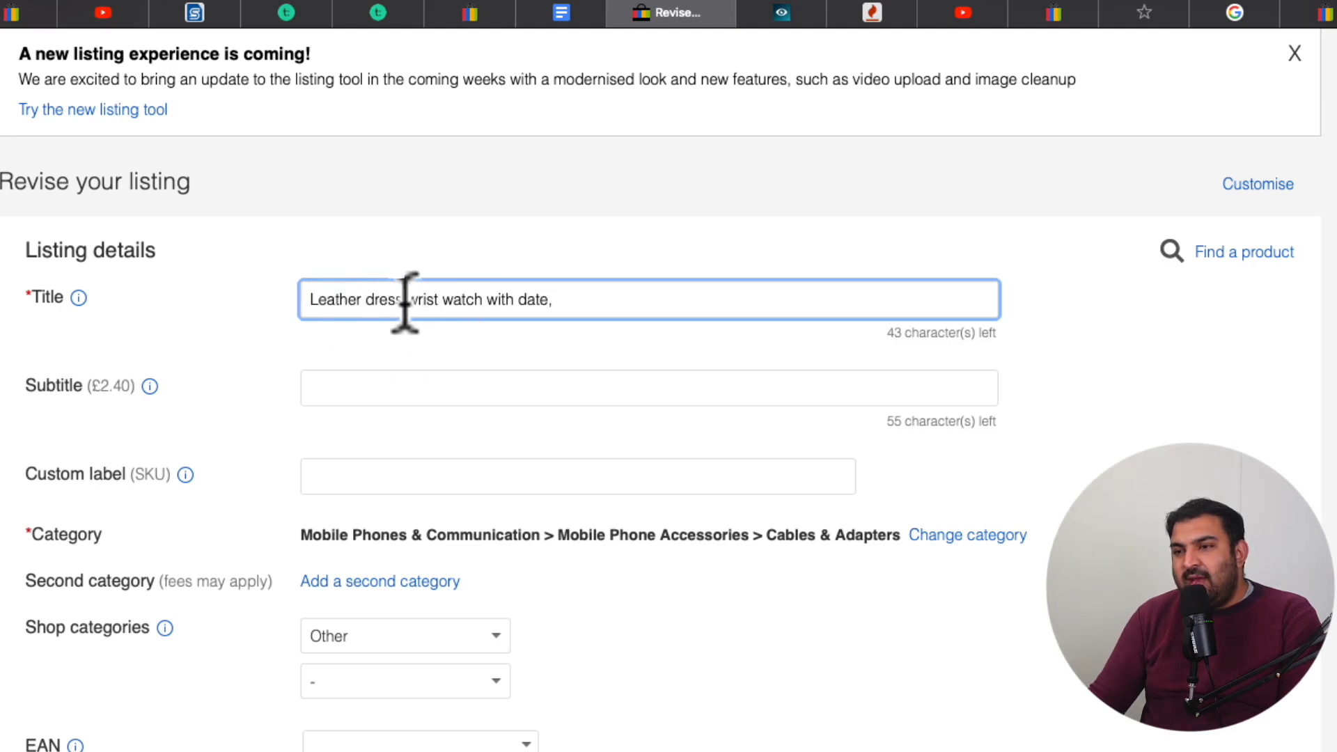
pyautogui.write('and')
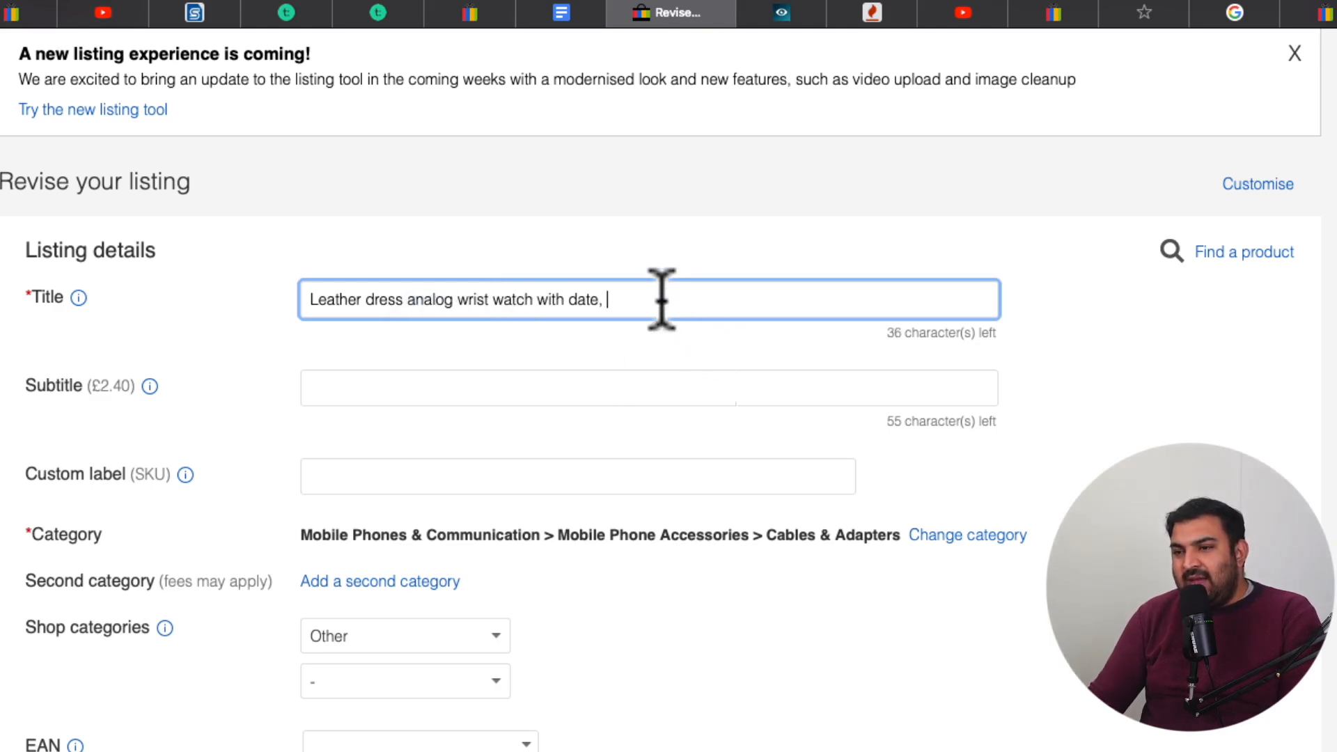
# Check the "wrist watches uk" keyword in Zik Analytics and add "UK fast shipping" to the end of the eBay listing title
pyautogui.click(785, 13)
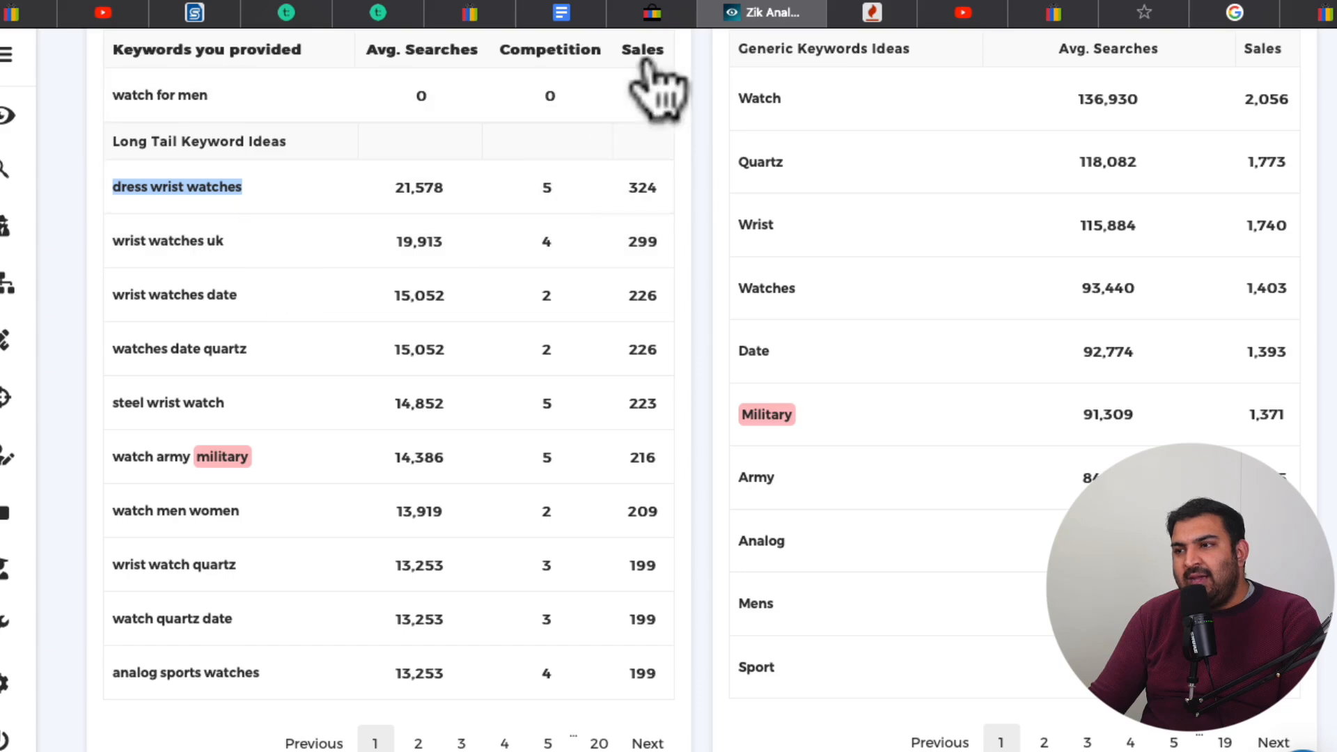
pyautogui.click(661, 12)
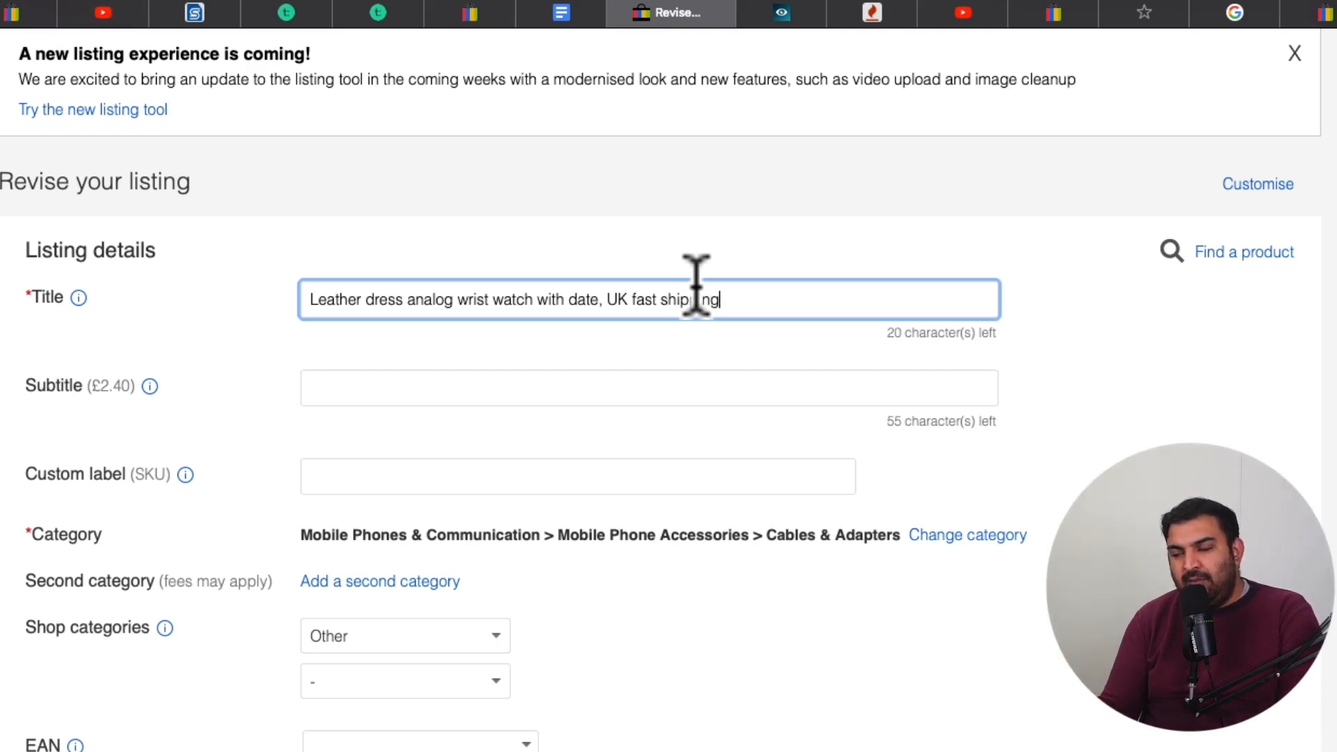
pyautogui.click(731, 299)
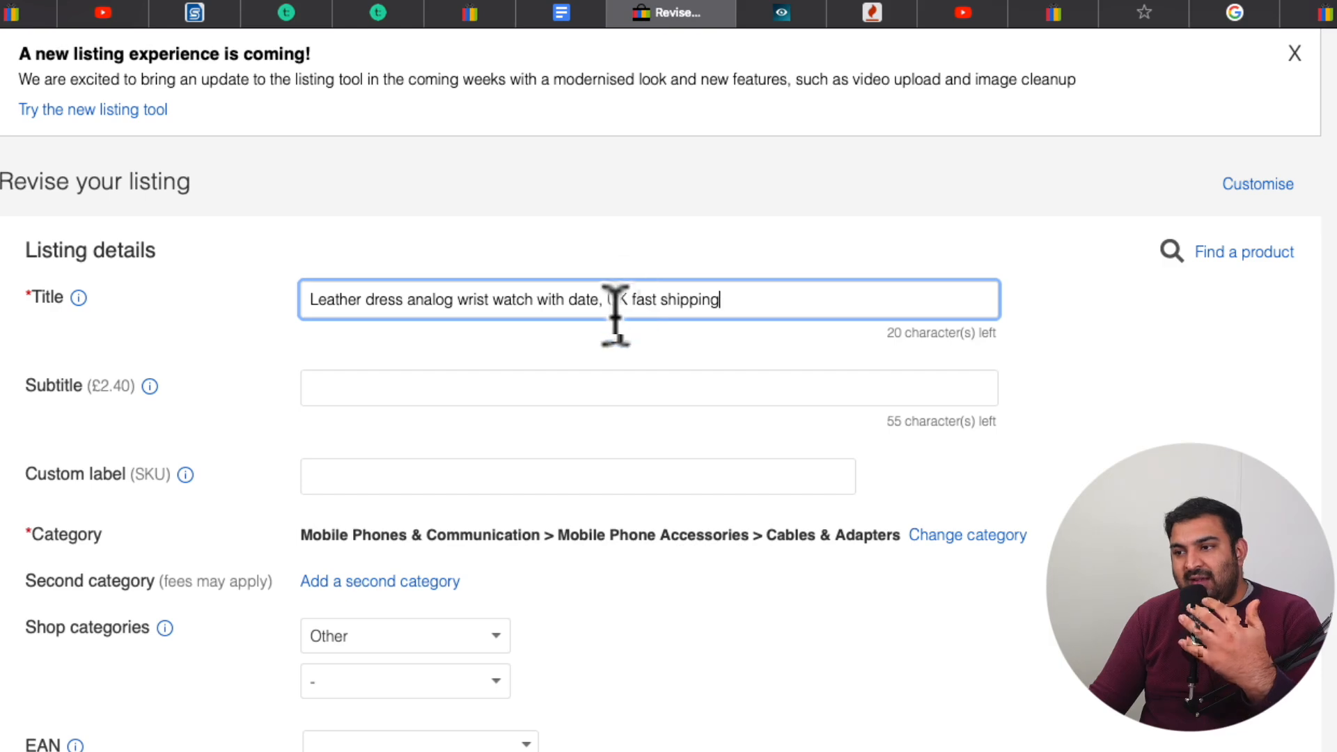
# Compare the watch listing title on eBay with the keyword ideas in Zik Analytics
pyautogui.click(766, 12)
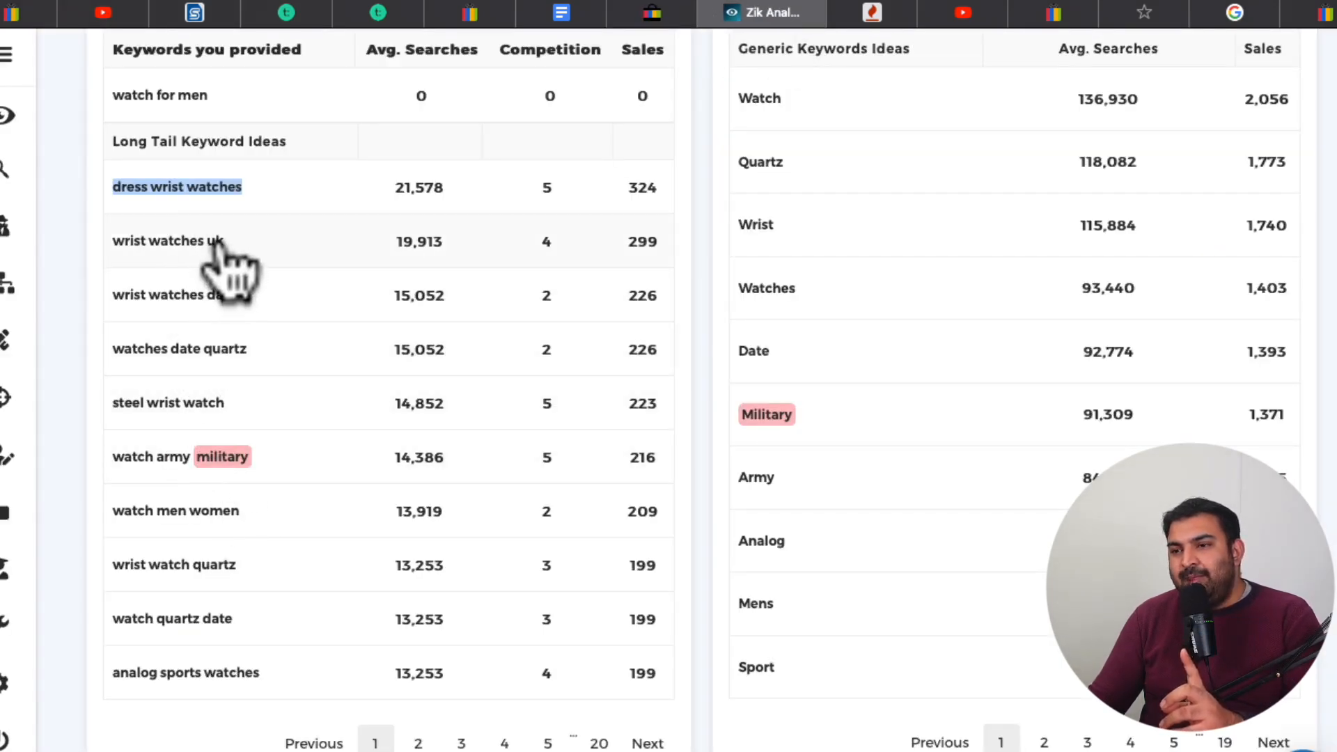
pyautogui.click(651, 13)
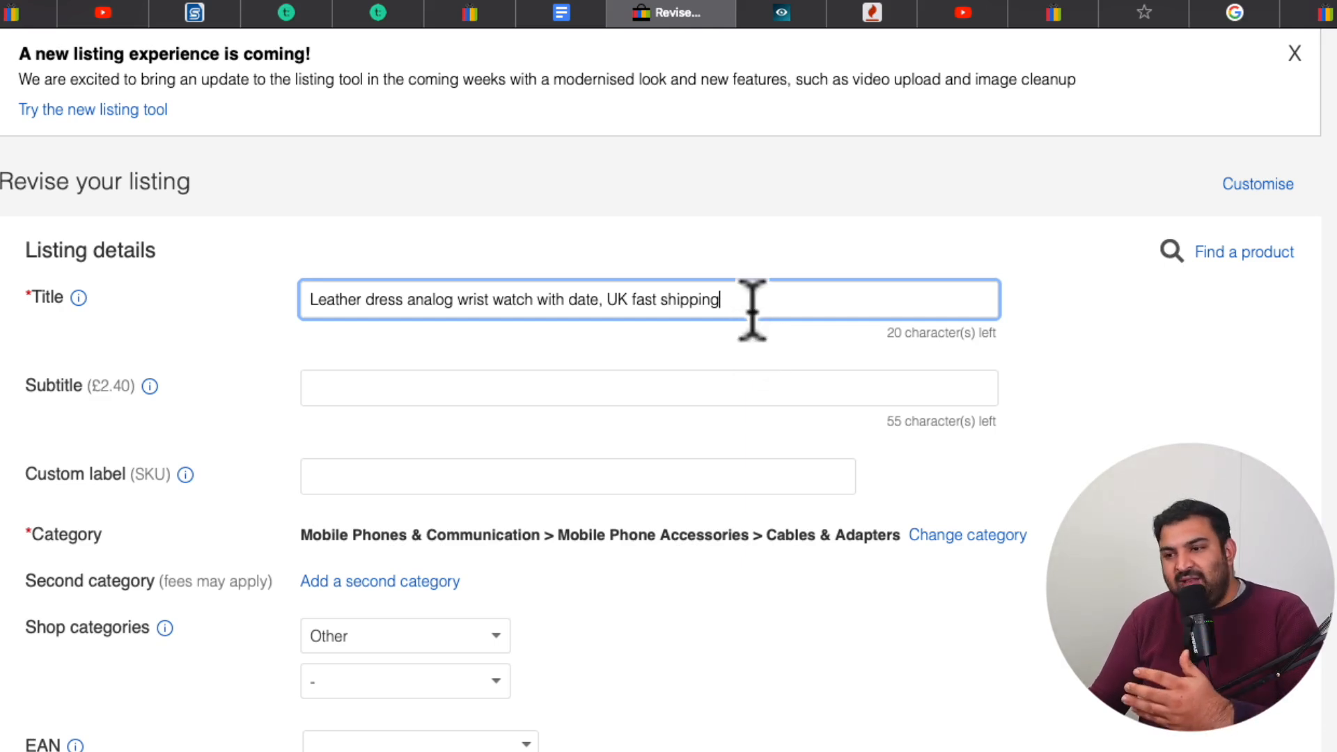
pyautogui.scroll(-1, 749, 307)
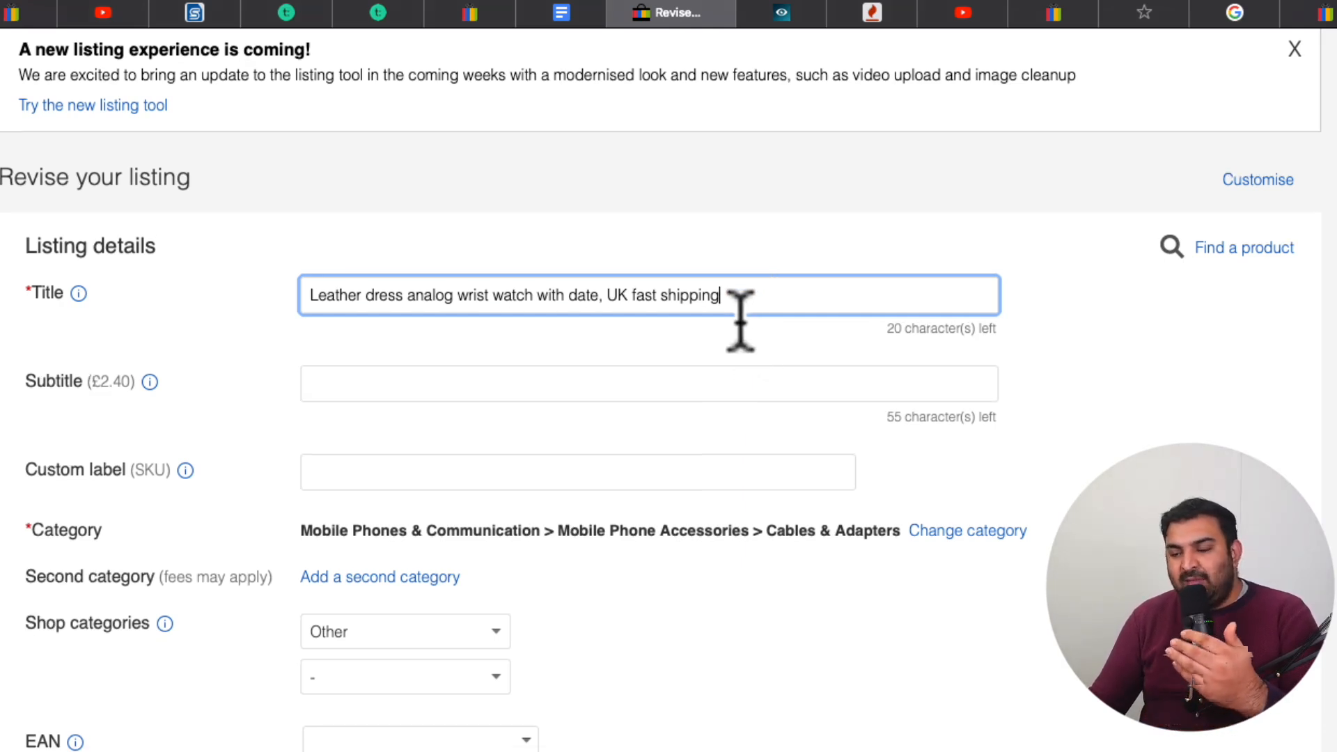
pyautogui.scroll(-1, 721, 348)
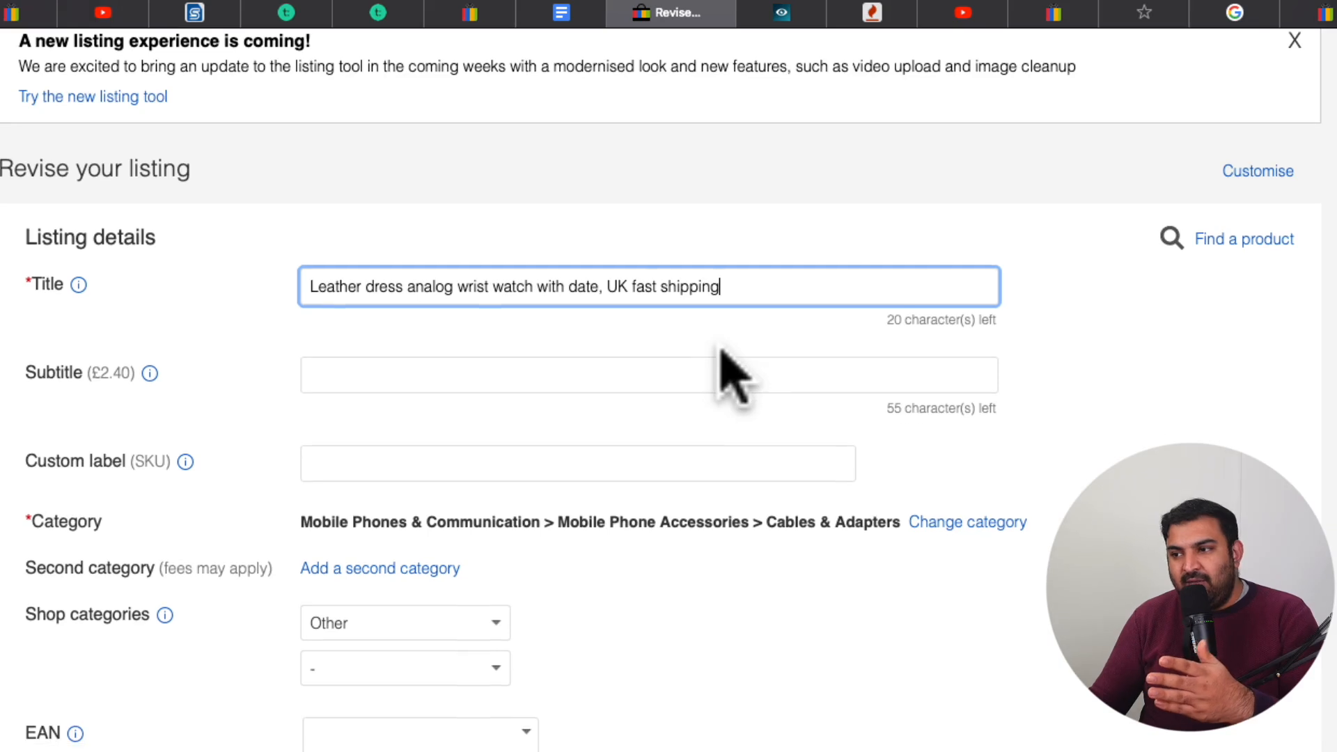
pyautogui.scroll(-2, 705, 341)
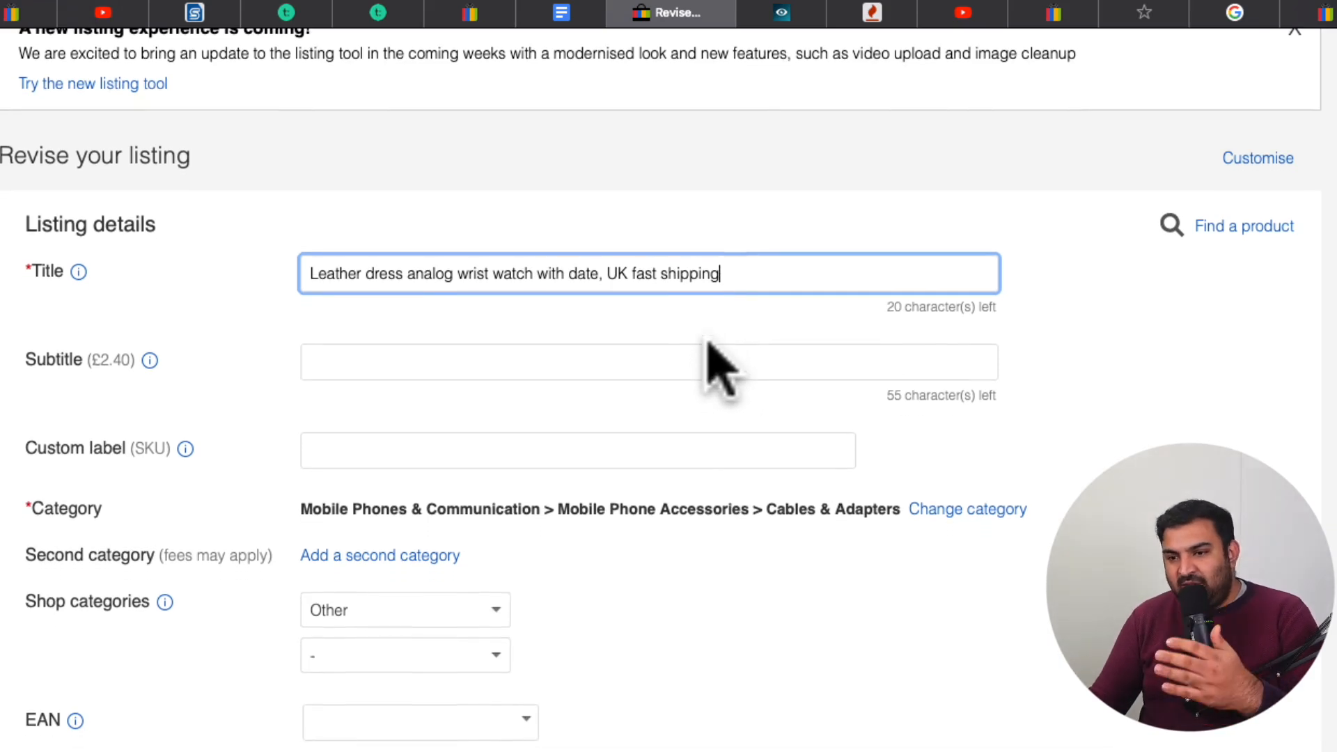
pyautogui.scroll(-1, 706, 334)
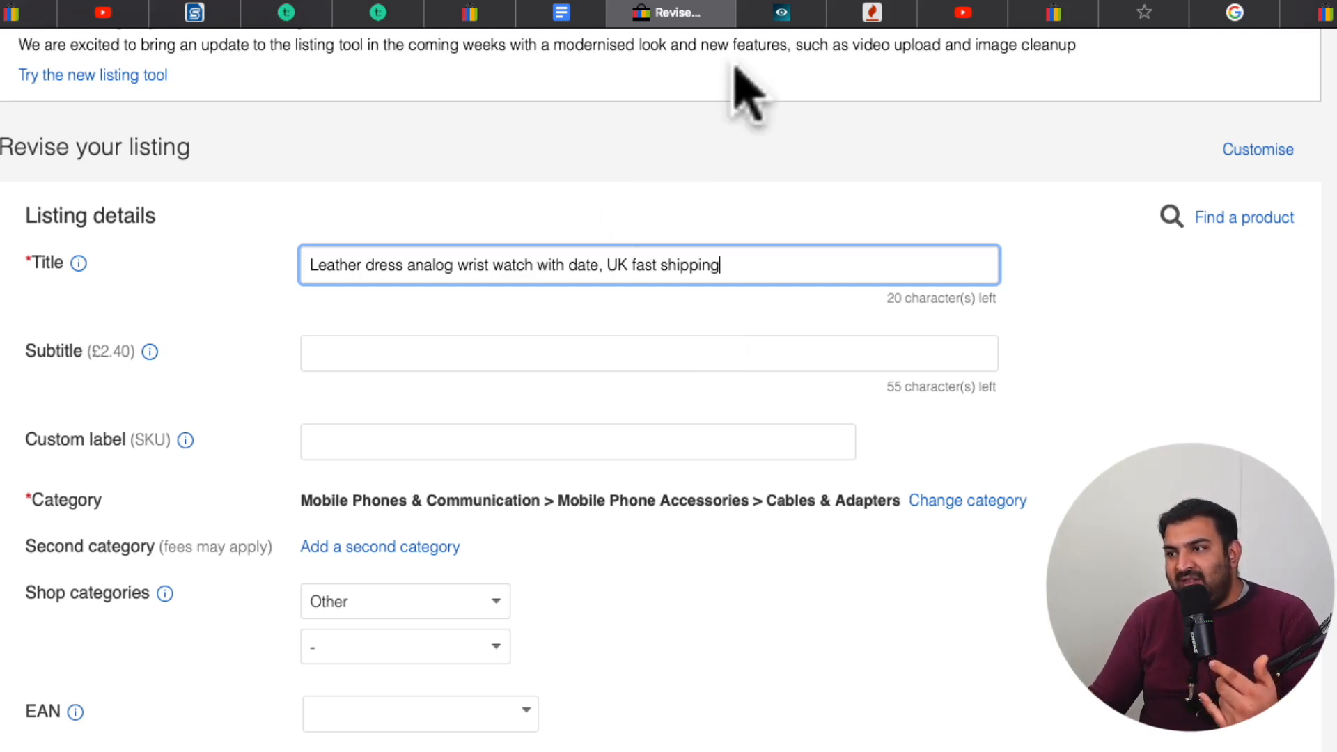
pyautogui.click(783, 13)
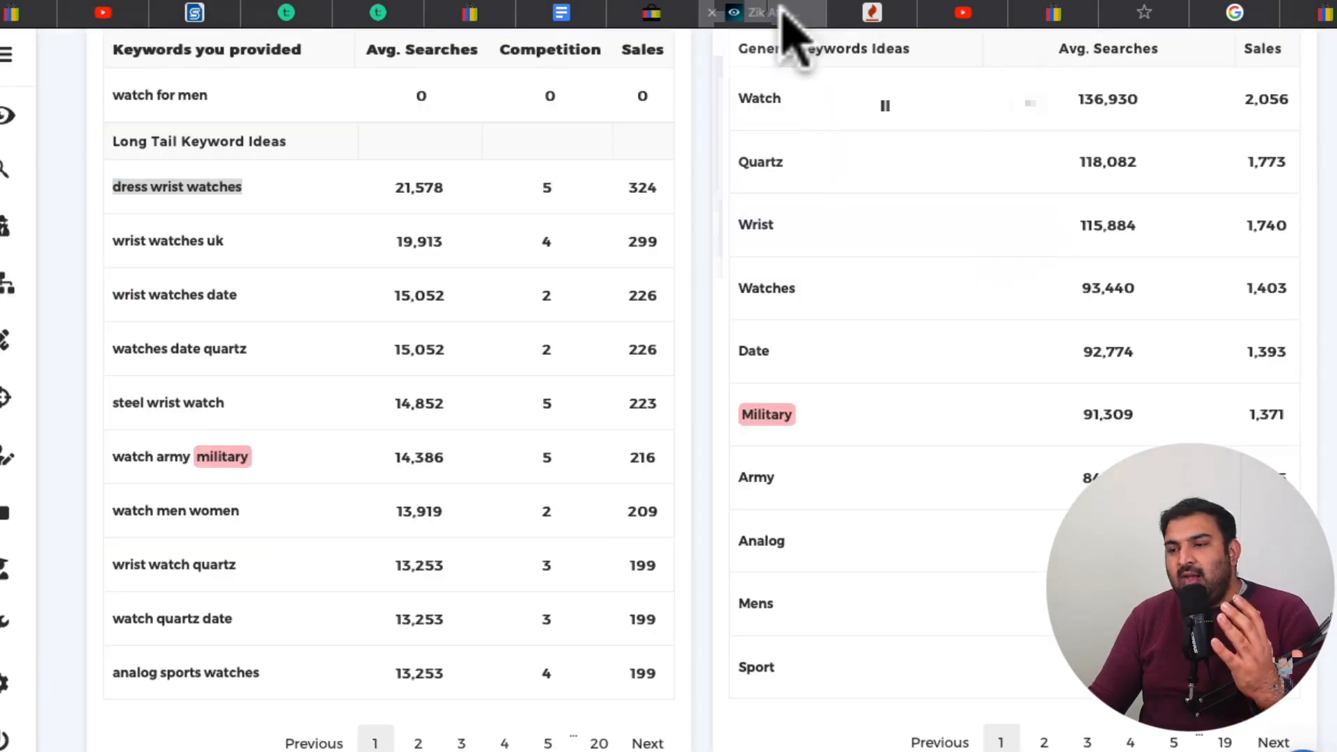
# Review the keyword sources: Zik Analytics ideas, eBay search suggestions for "spiderman costume" and Keyword Tool's "iphone cable" suggestions
pyautogui.scroll(2, 422, 278)
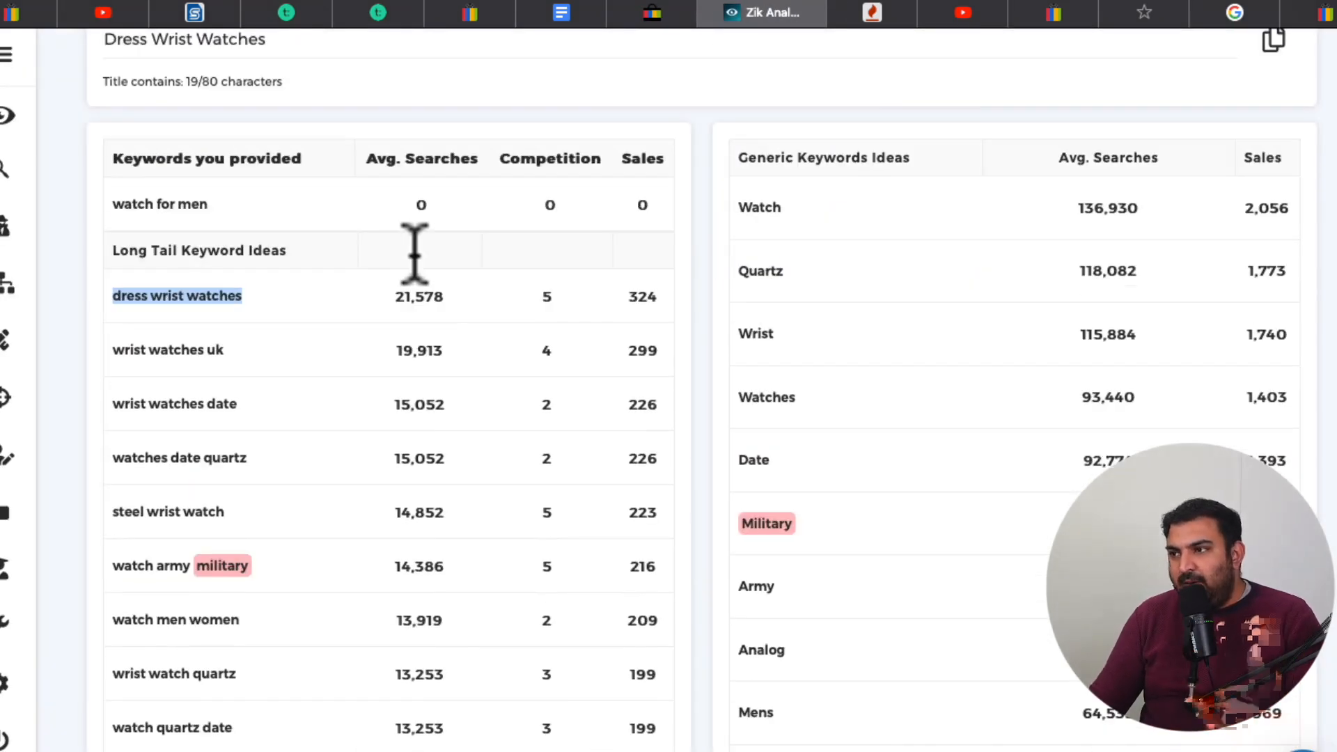
pyautogui.click(658, 14)
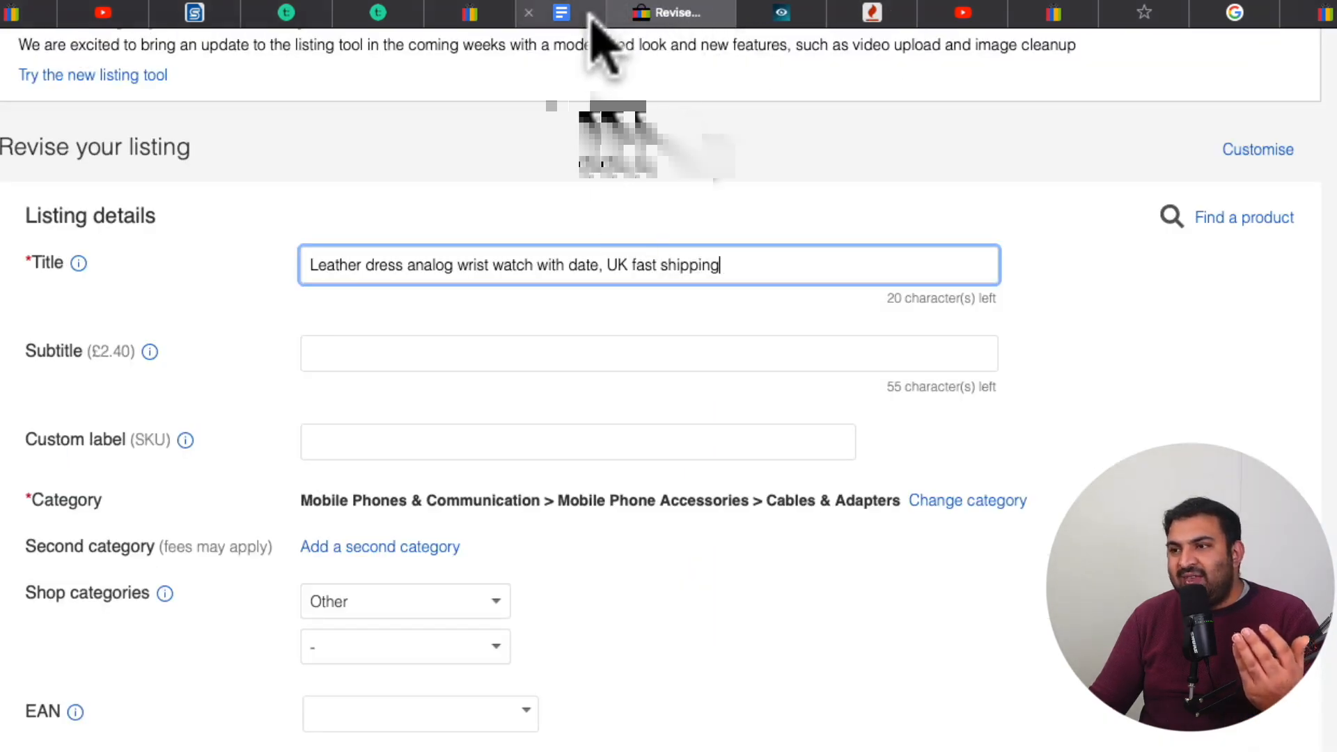
pyautogui.click(474, 15)
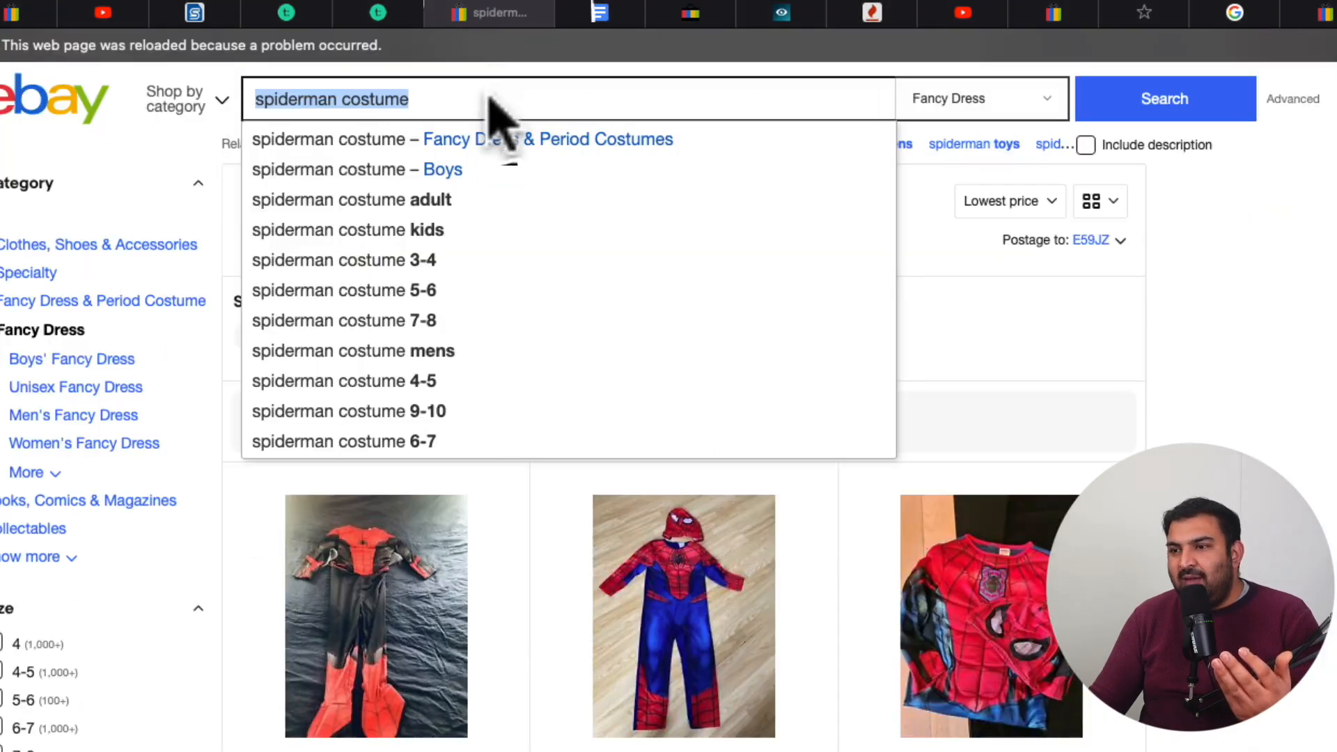
pyautogui.click(875, 13)
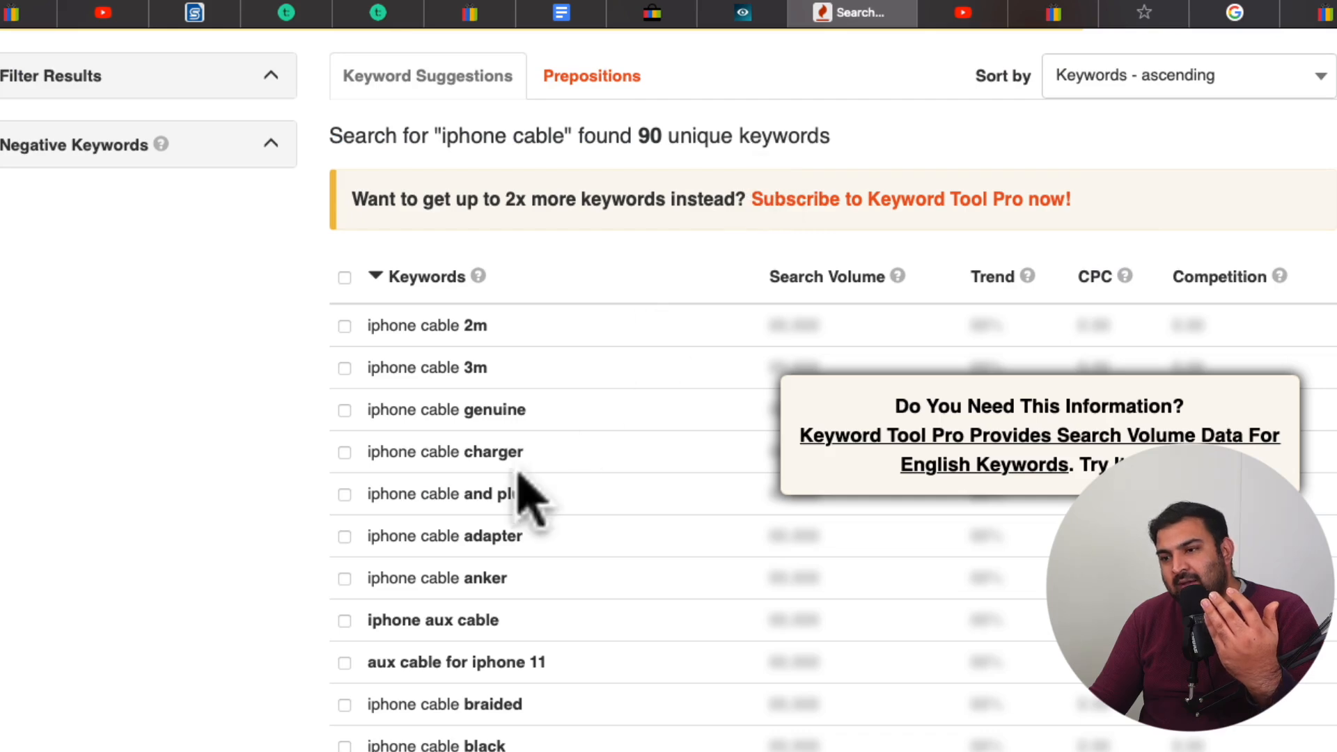
pyautogui.scroll(-1, 515, 501)
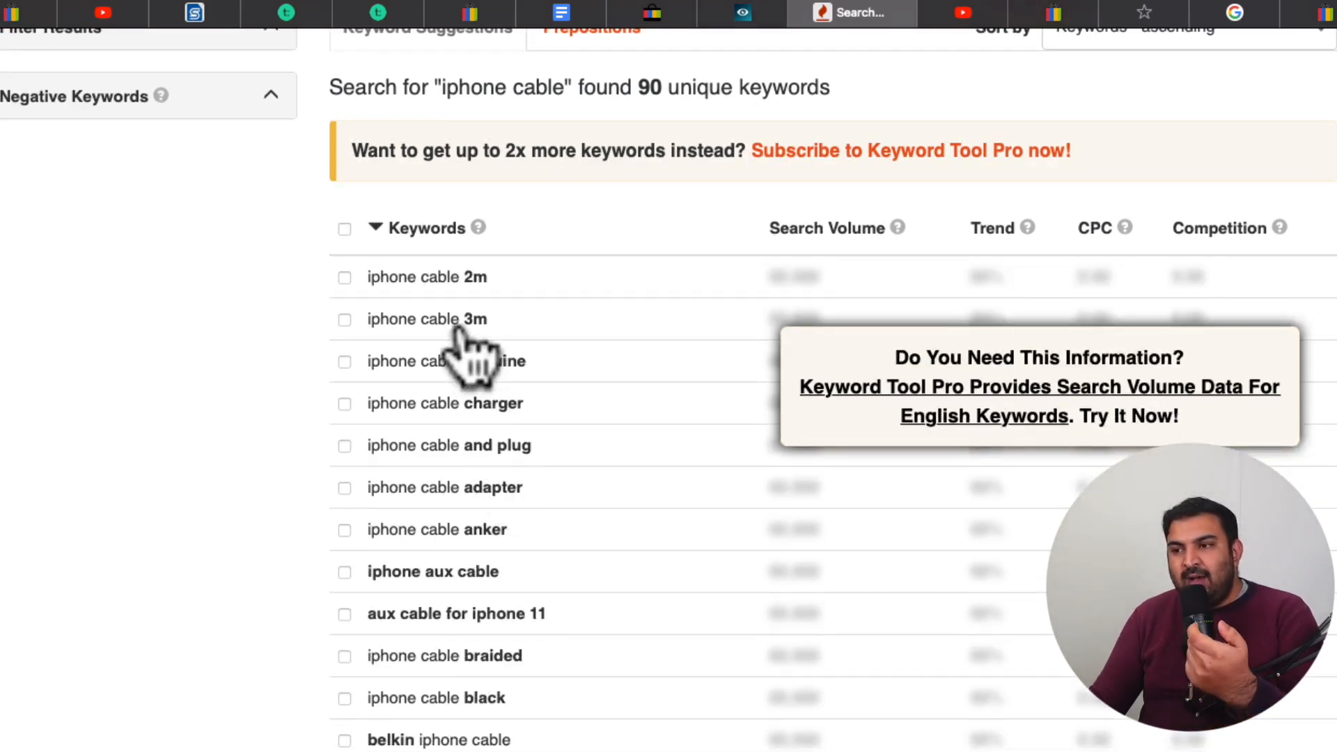
# Return to the eBay listing form and review the complete watch title, highlighting its full text
pyautogui.click(647, 13)
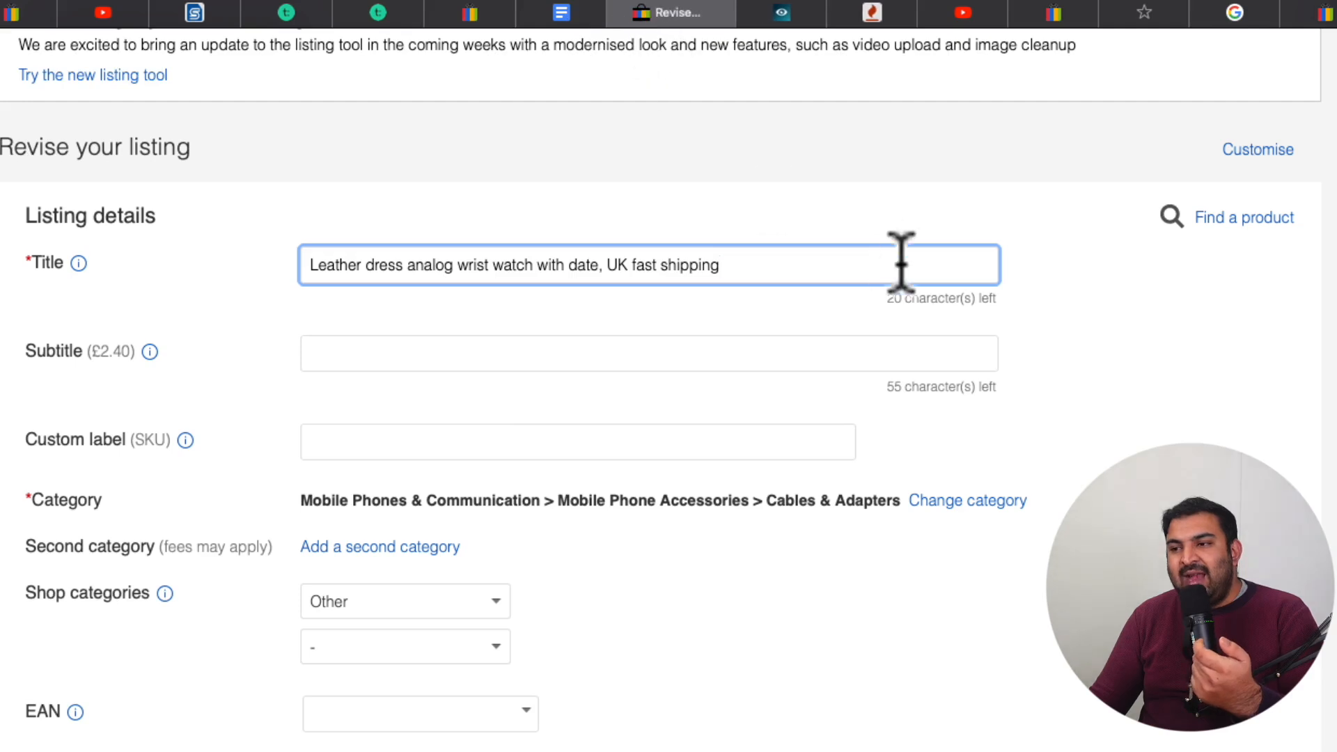
pyautogui.moveTo(819, 264); pyautogui.dragTo(388, 230)
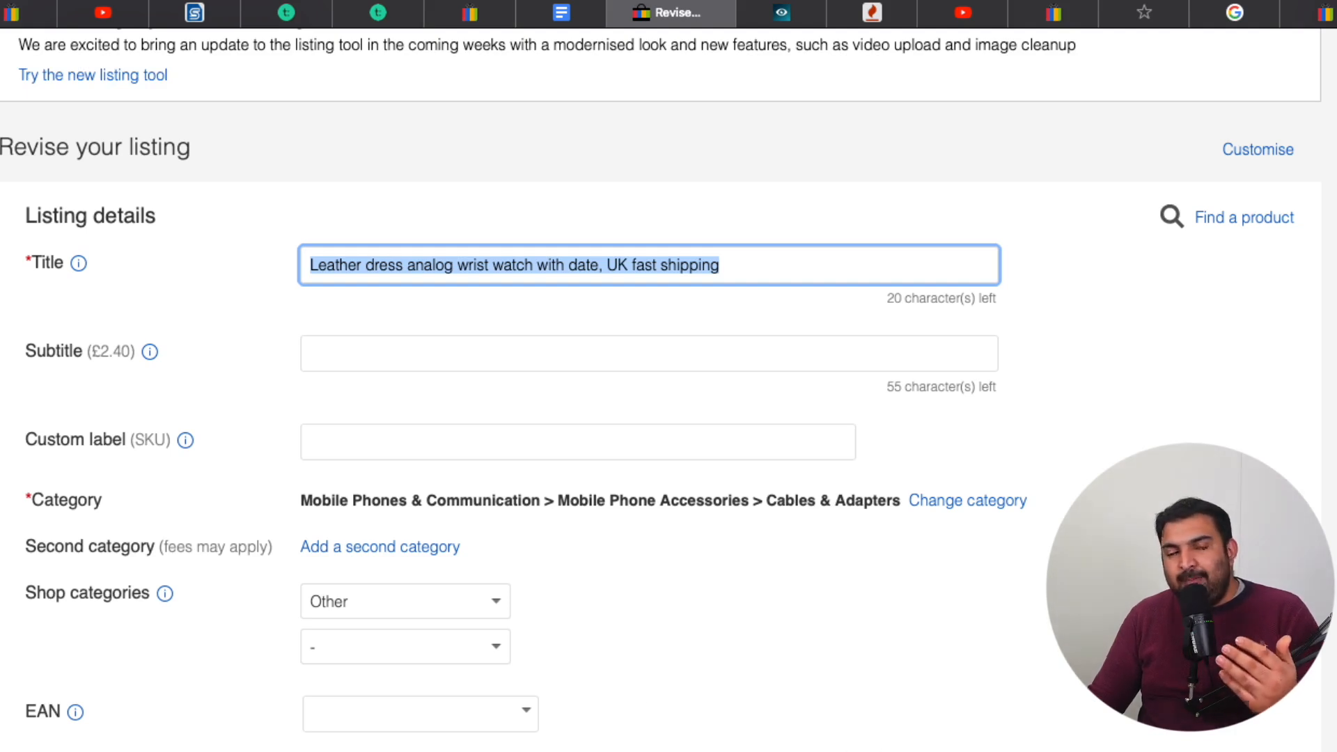
pyautogui.click(765, 272)
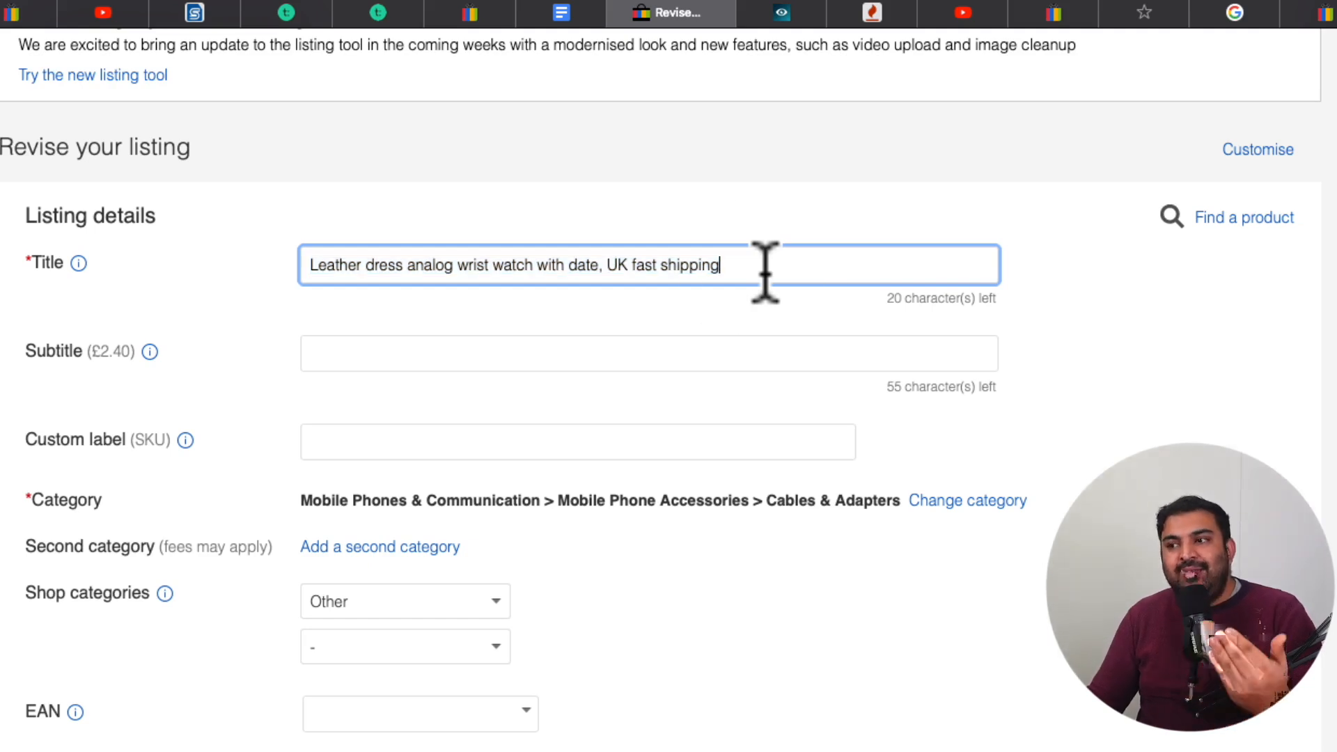